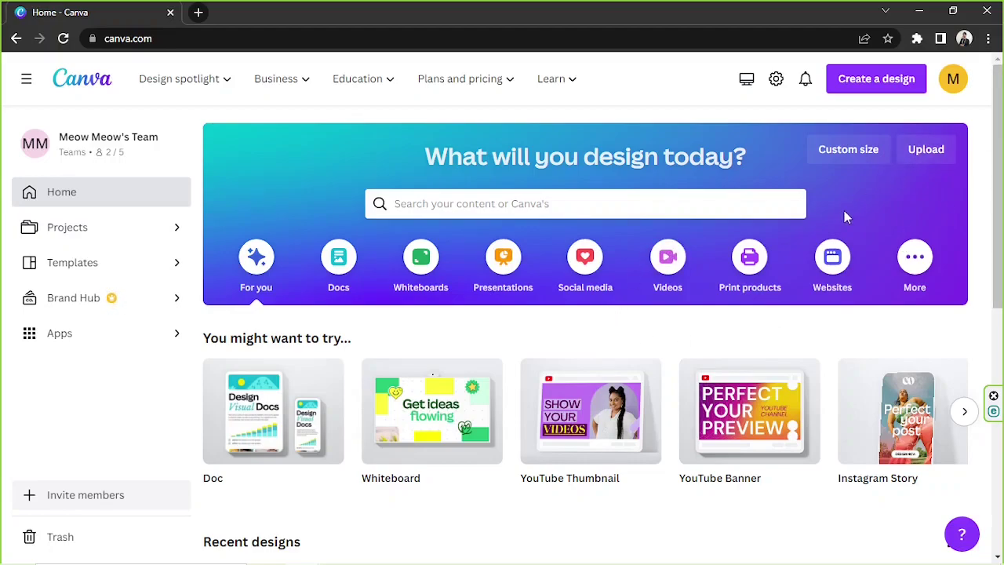
Start a new 1920 × 1080 px YouTube Video design found by searching 'YOUTUBE VIDEO'
click(846, 157)
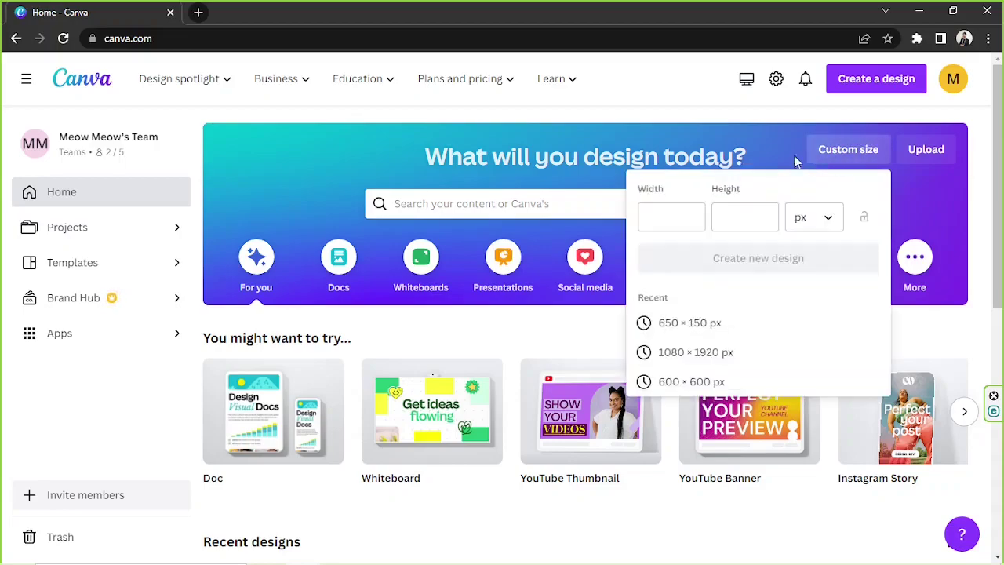
click(702, 214)
click(753, 212)
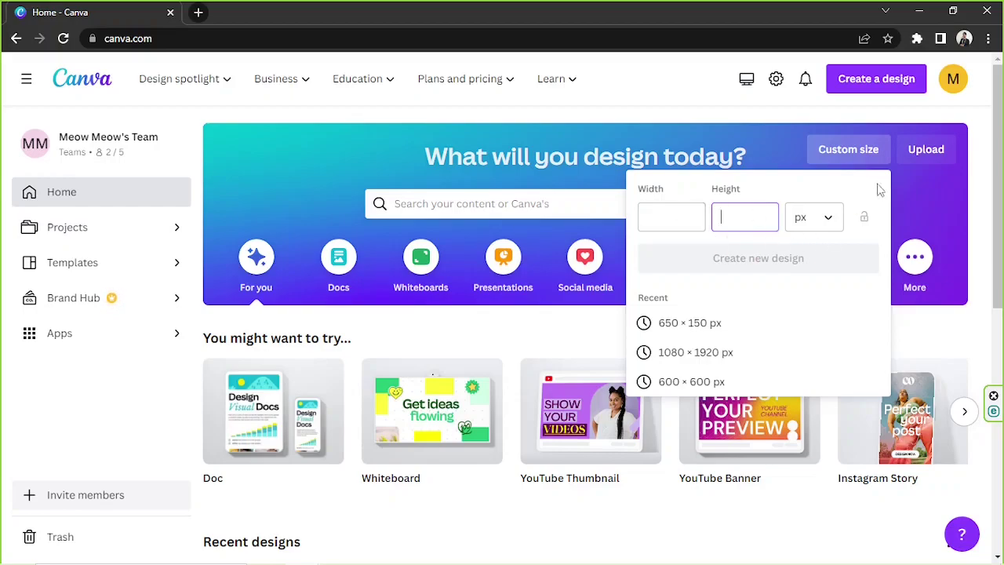
click(871, 80)
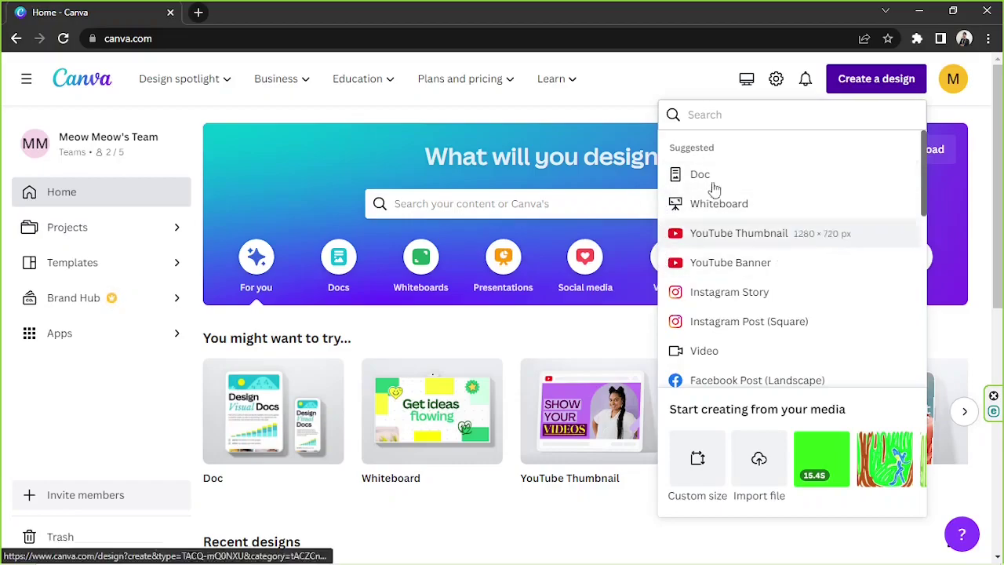
click(749, 107)
text(YOUTUBE VIDEO)
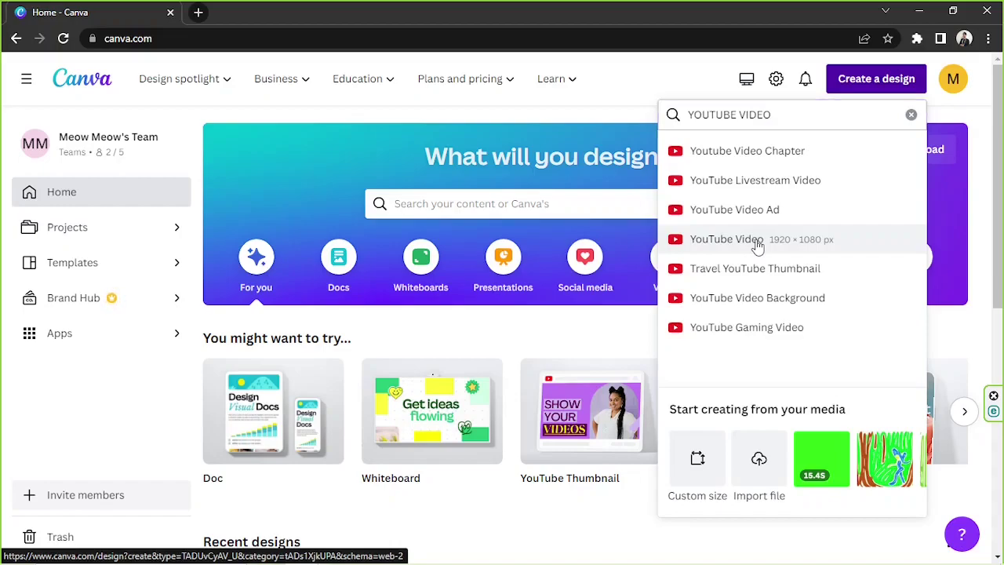
click(726, 240)
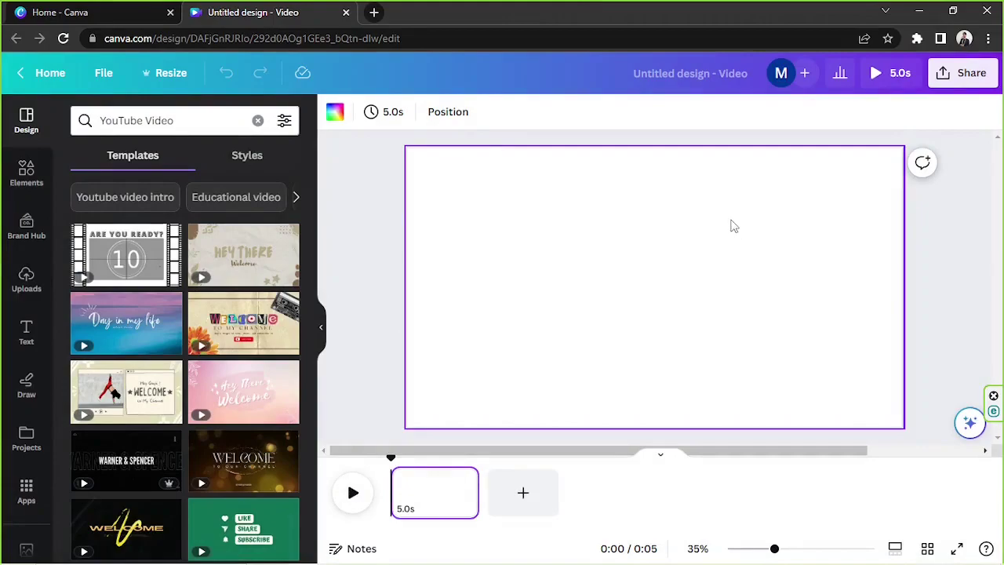
Scroll through the YouTube Video templates, then hide the templates panel
mouse_move(168, 307)
scroll(168, 316, down, 2)
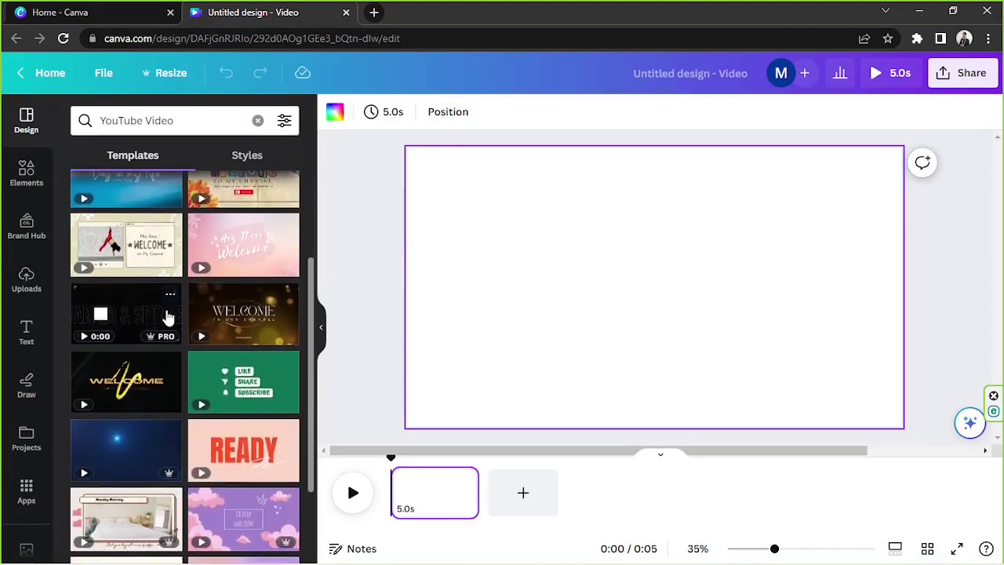
scroll(168, 315, down, 2)
scroll(168, 315, down, 5)
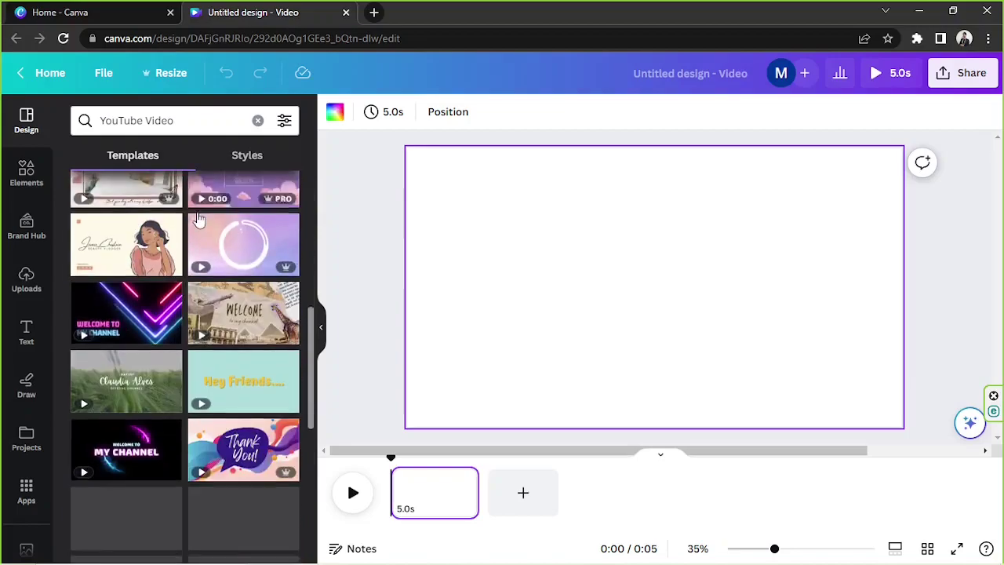
scroll(197, 211, down, 3)
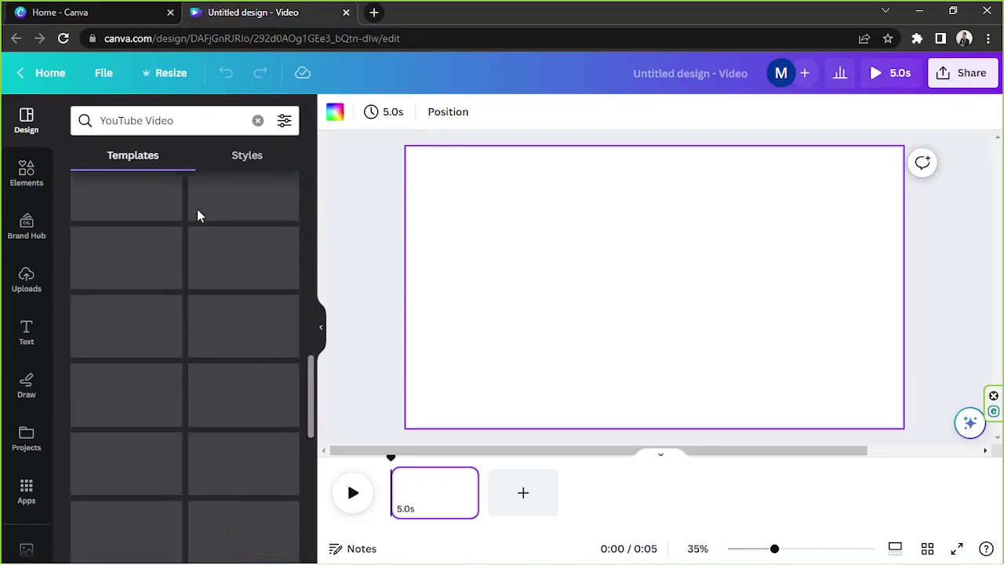
scroll(203, 212, down, 3)
scroll(204, 212, down, 2)
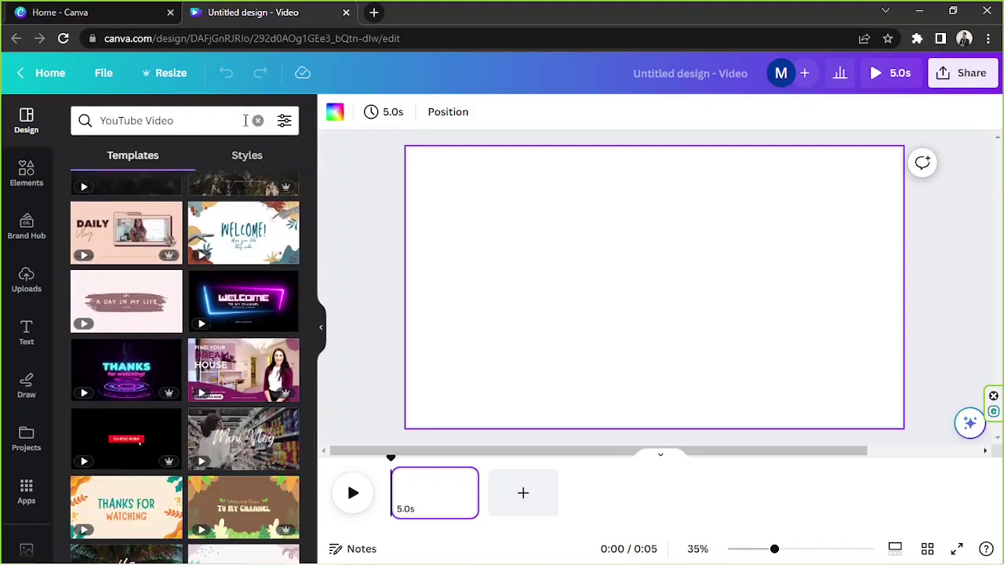
scroll(239, 181, down, 3)
scroll(234, 193, down, 2)
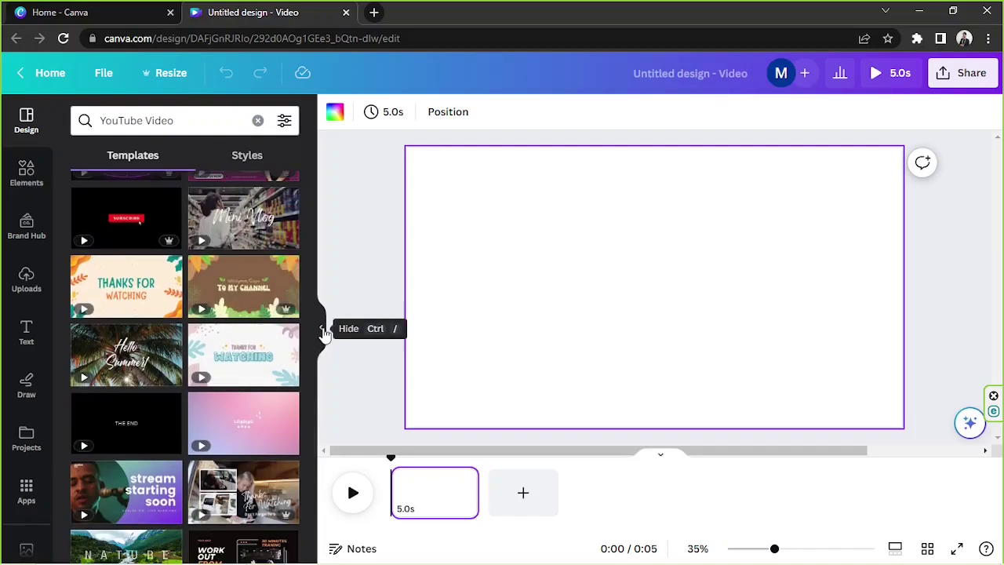
click(322, 333)
Select the blank page and move the timeline playhead to 0:01
click(202, 272)
click(415, 278)
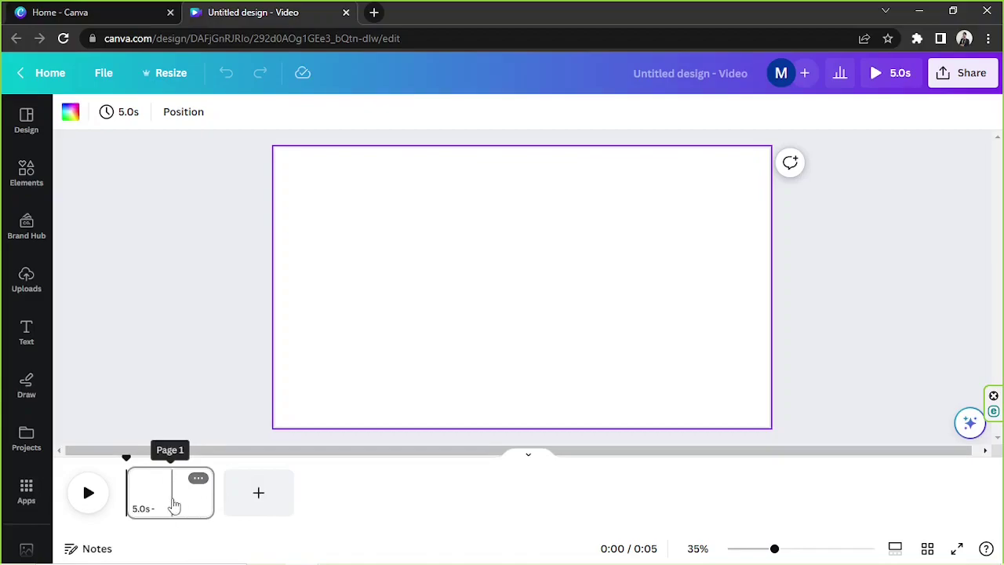
click(160, 487)
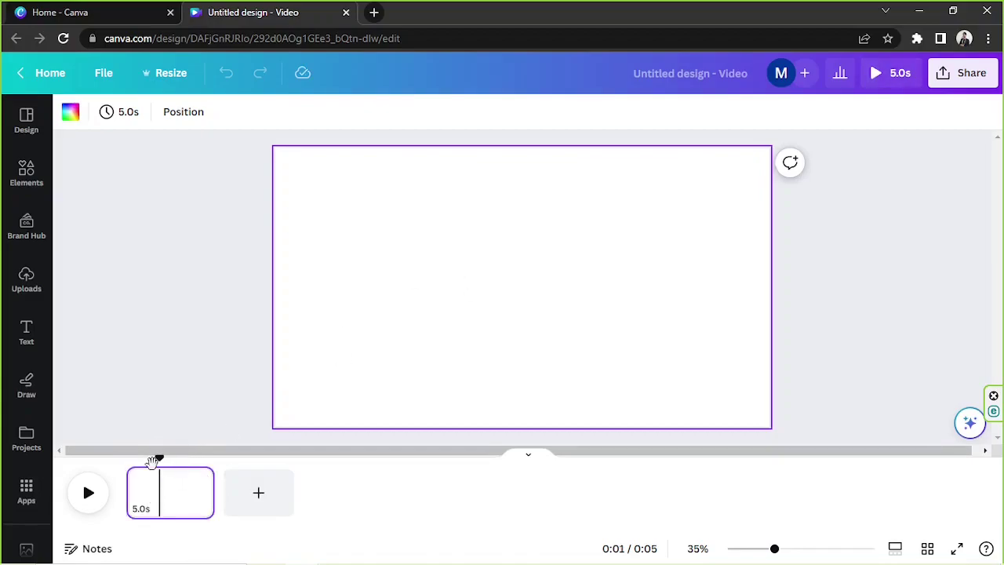
click(421, 357)
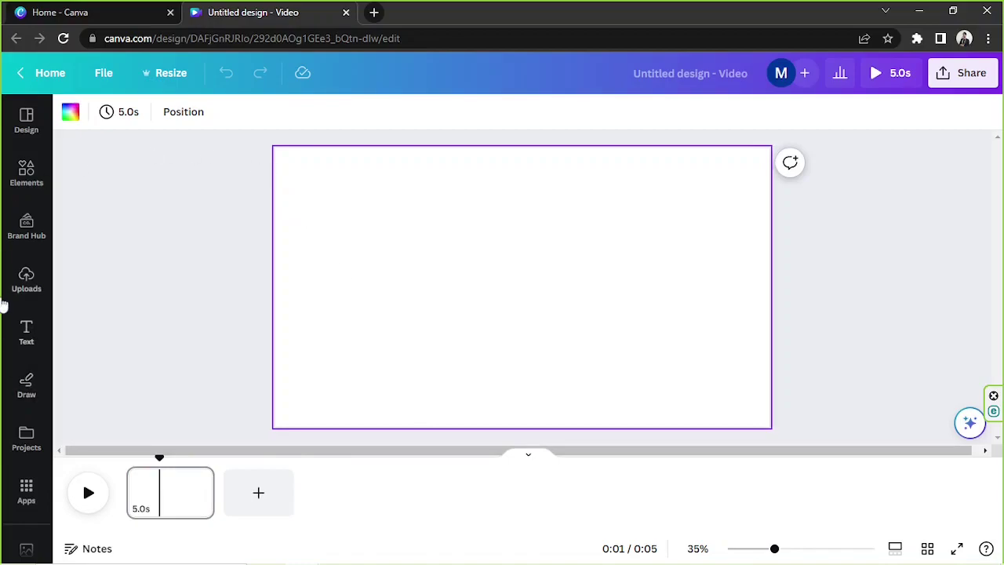
Show the uploaded videos in Uploads and begin uploading files from the computer
click(43, 291)
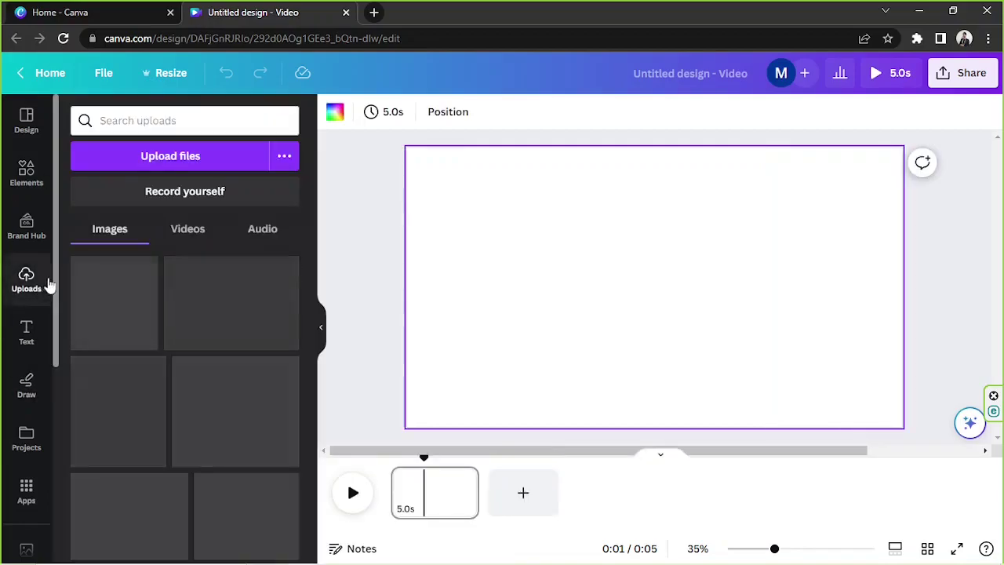
click(191, 230)
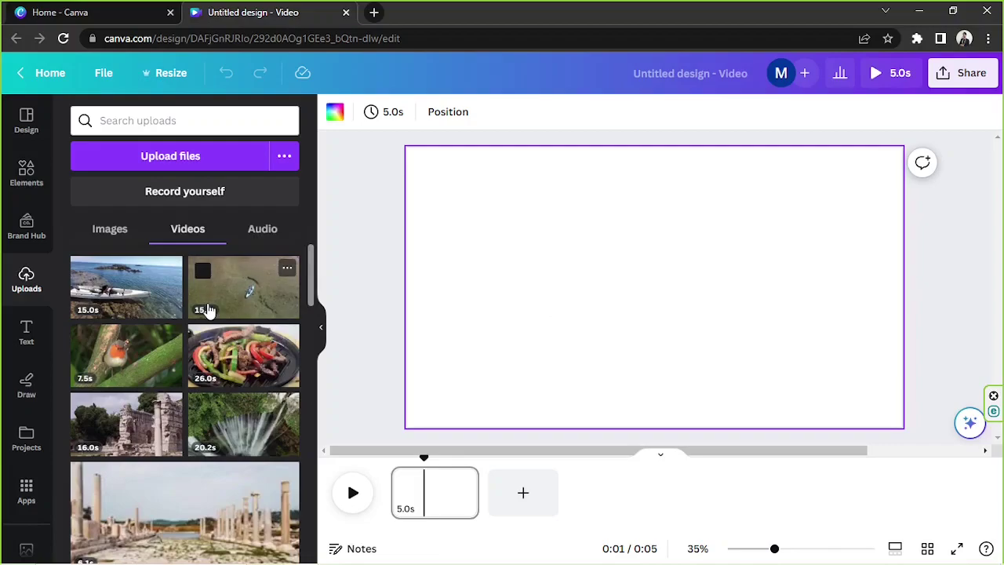
click(187, 162)
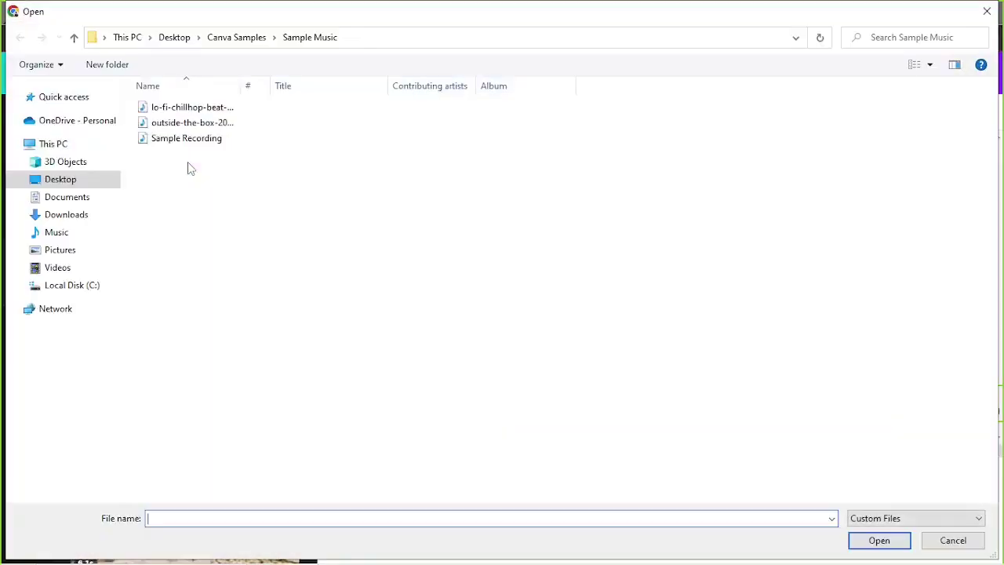
Upload flower-31953 and autumn-30568 from the Canva Samples folder
click(238, 37)
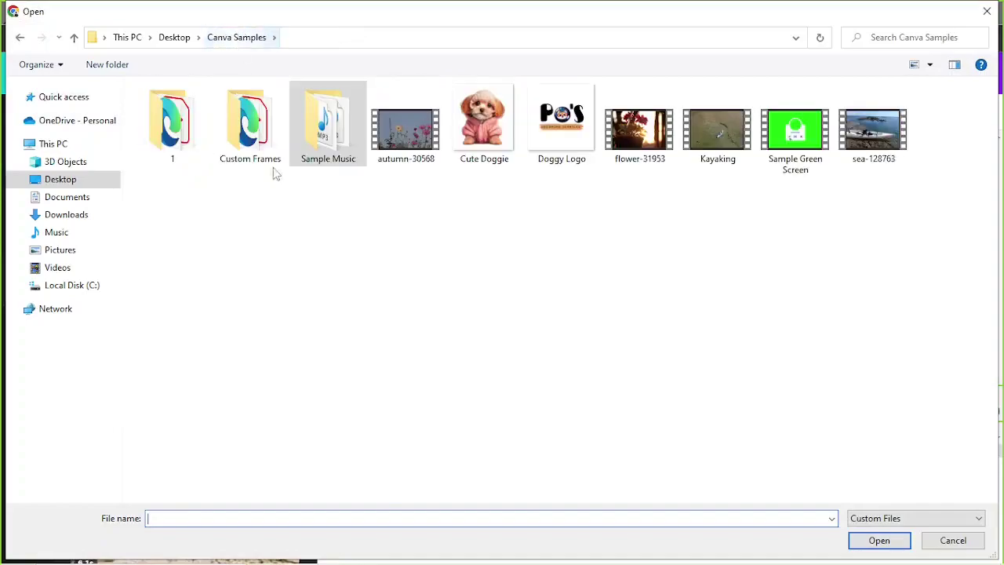
click(669, 133)
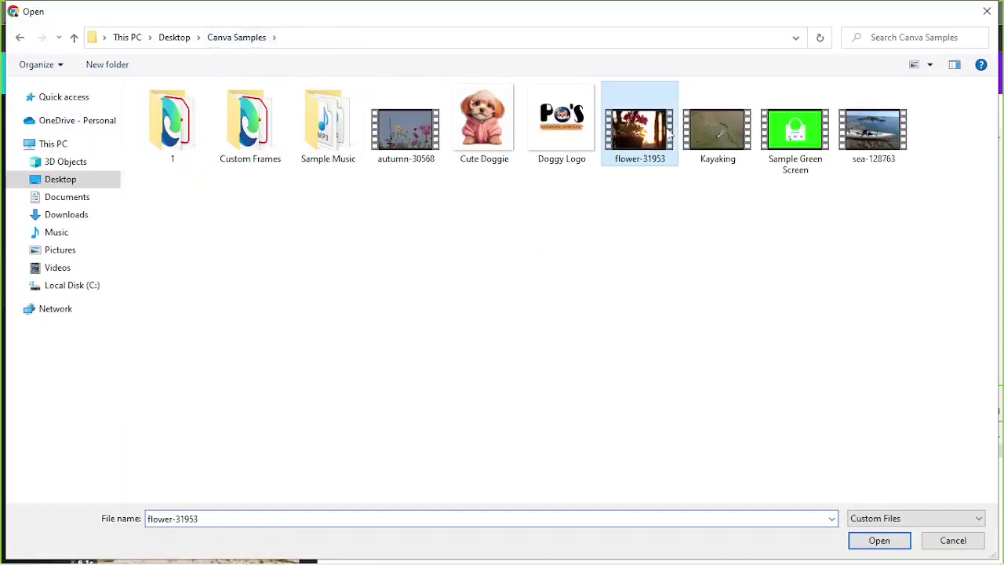
click(530, 239)
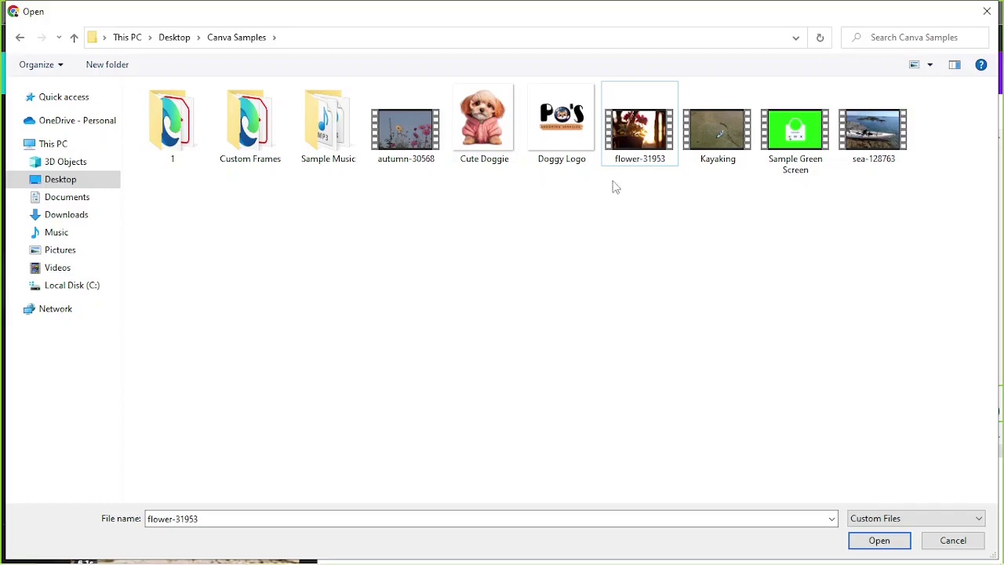
click(630, 149)
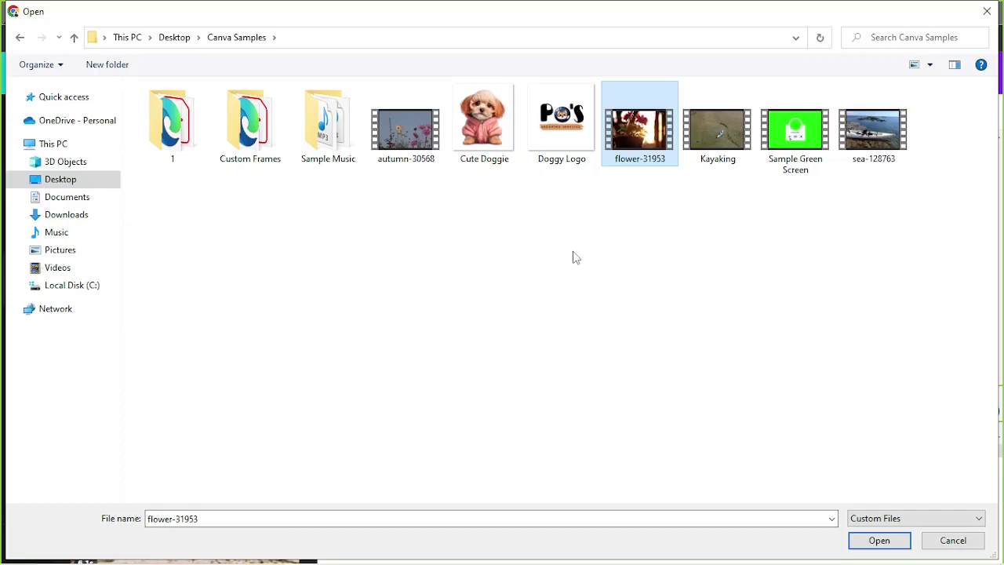
ctrl+click(409, 157)
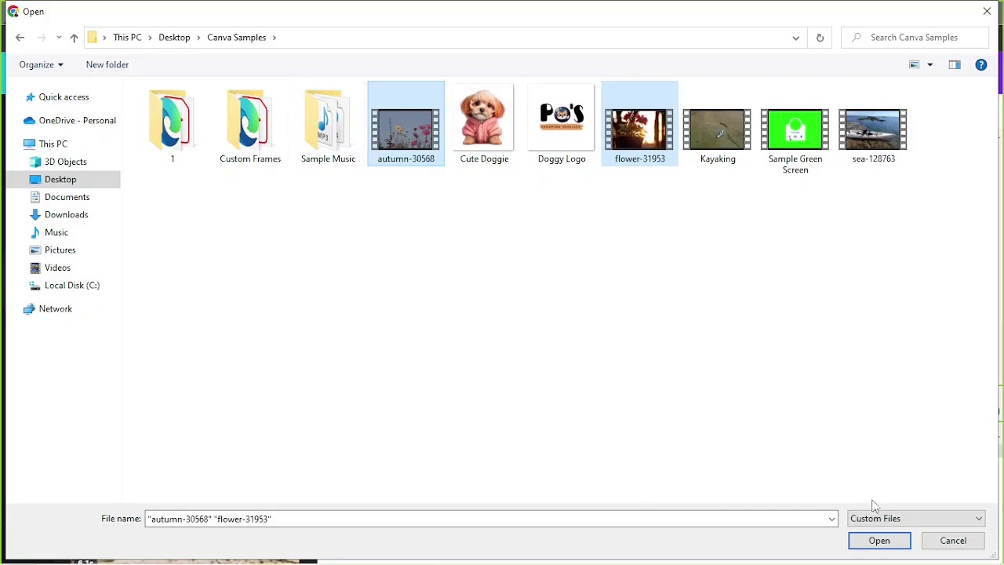
click(878, 540)
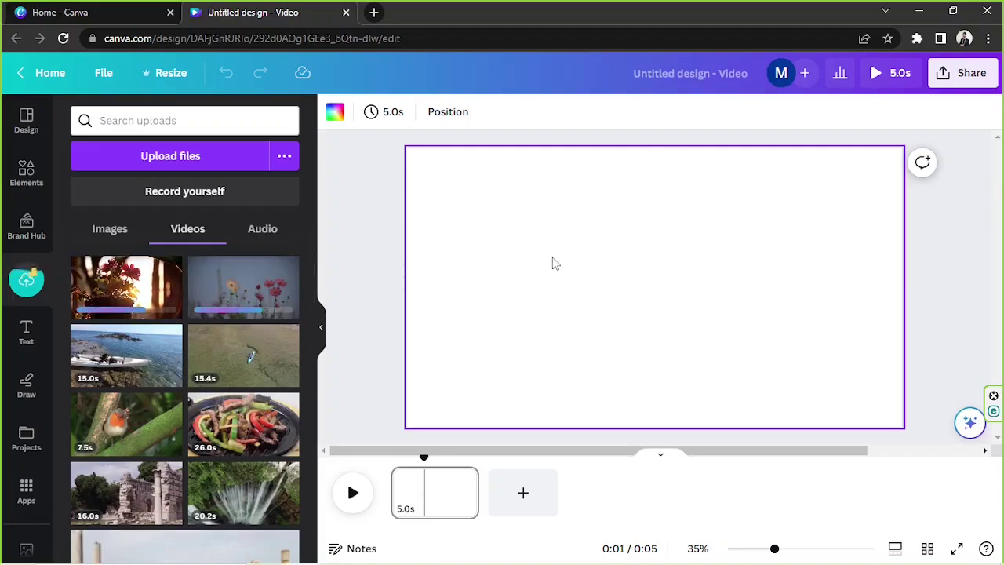
Make the 20.8s flower clip the page background so it fills the whole canvas
click(222, 294)
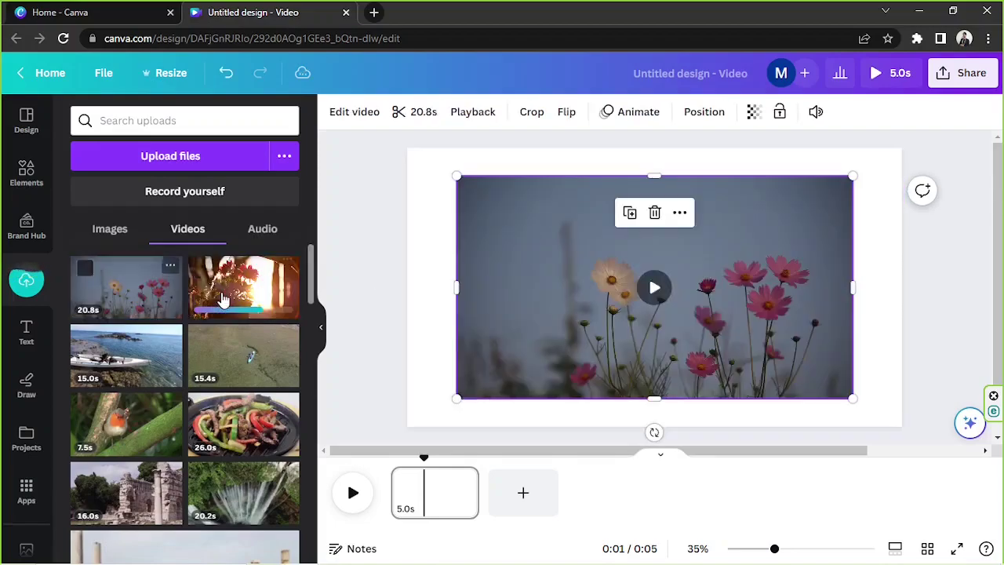
drag(145, 306, 437, 175)
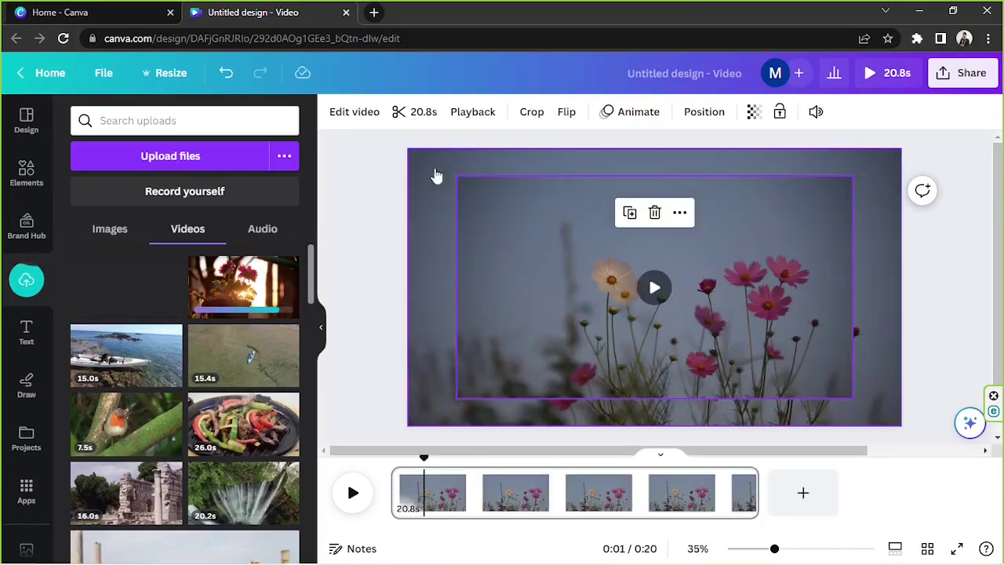
drag(560, 299, 531, 304)
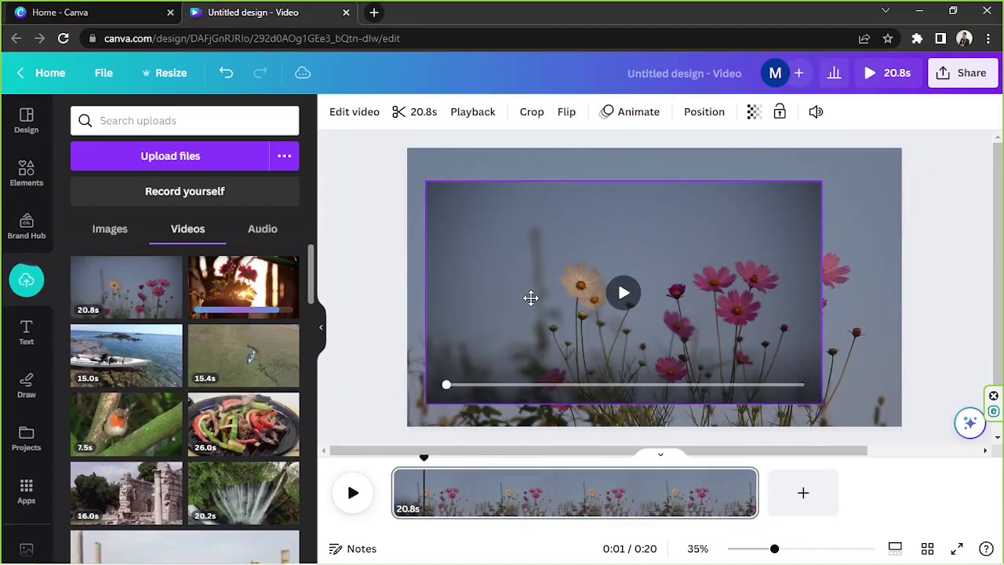
click(418, 176)
key(Delete)
drag(546, 312, 523, 293)
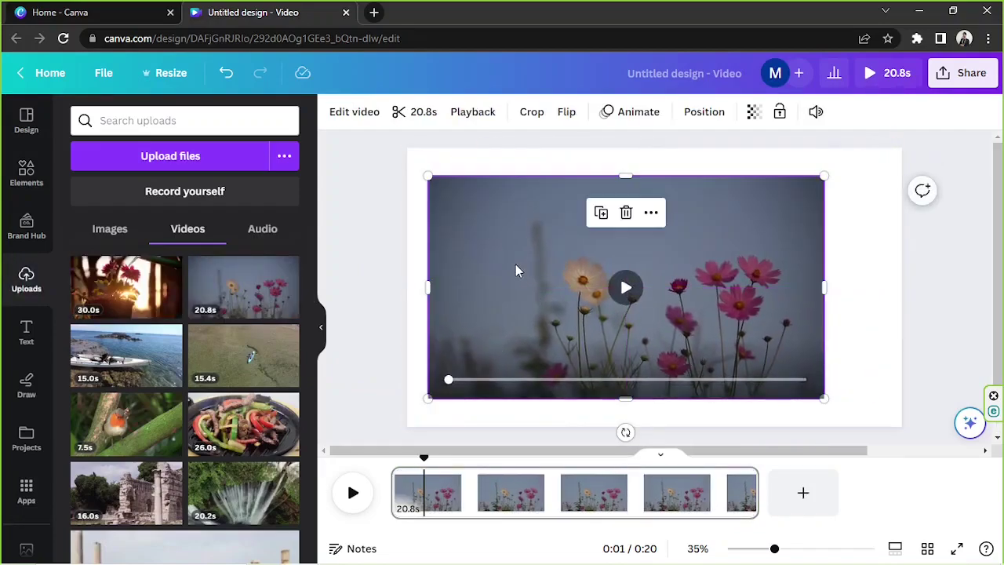
click(651, 213)
click(684, 464)
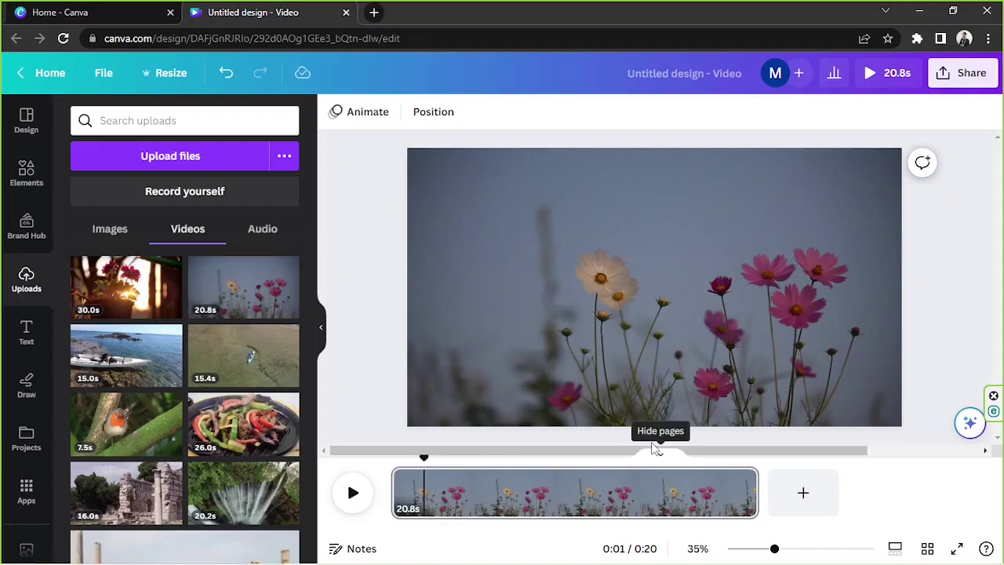
click(734, 267)
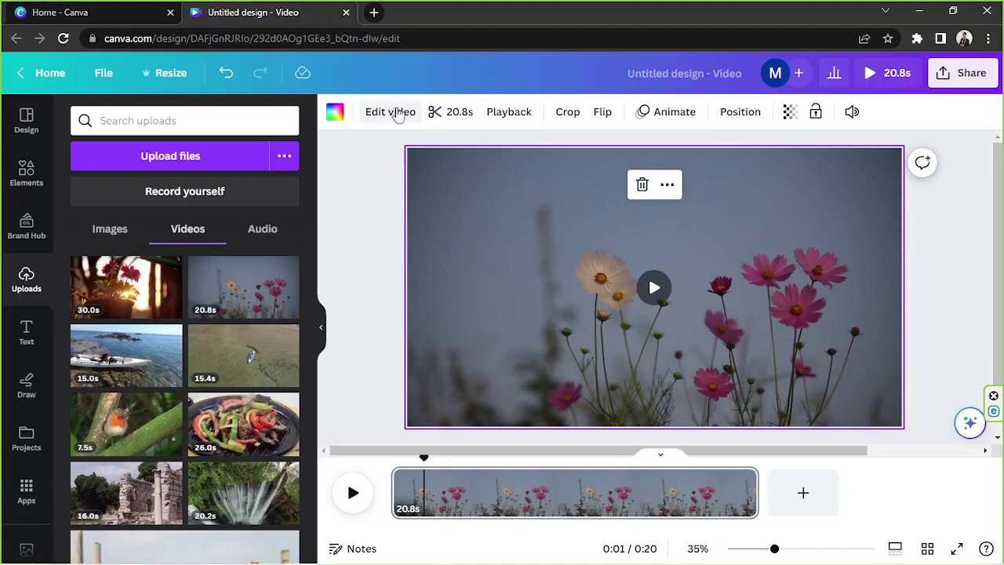
click(399, 113)
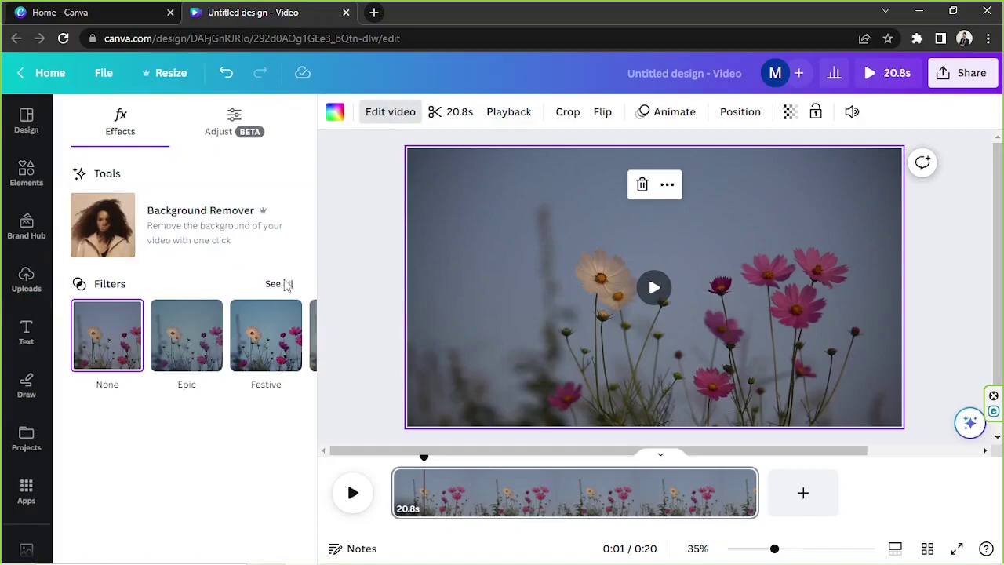
click(284, 287)
scroll(277, 259, down, 3)
scroll(274, 229, down, 2)
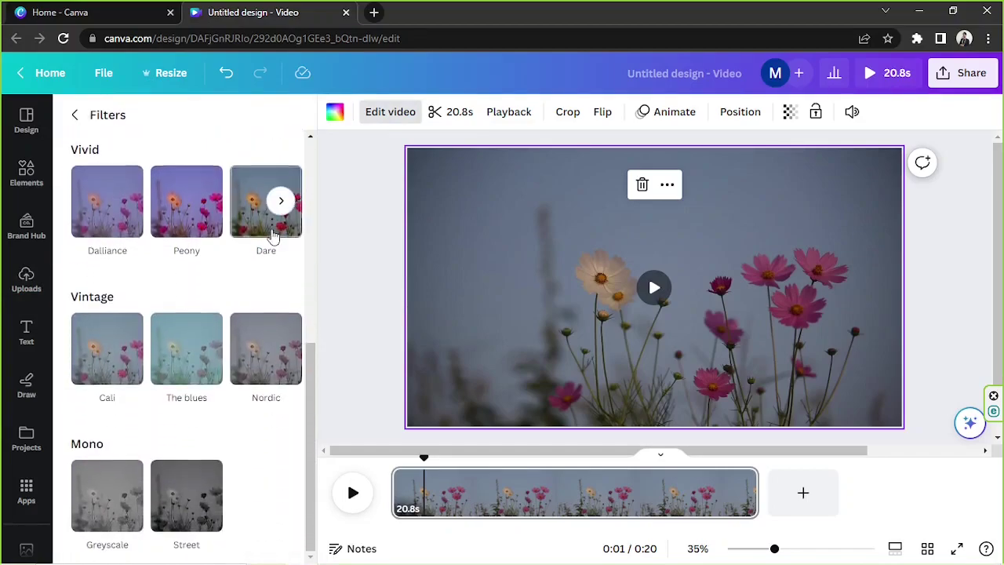
scroll(273, 229, up, 2)
scroll(273, 234, up, 3)
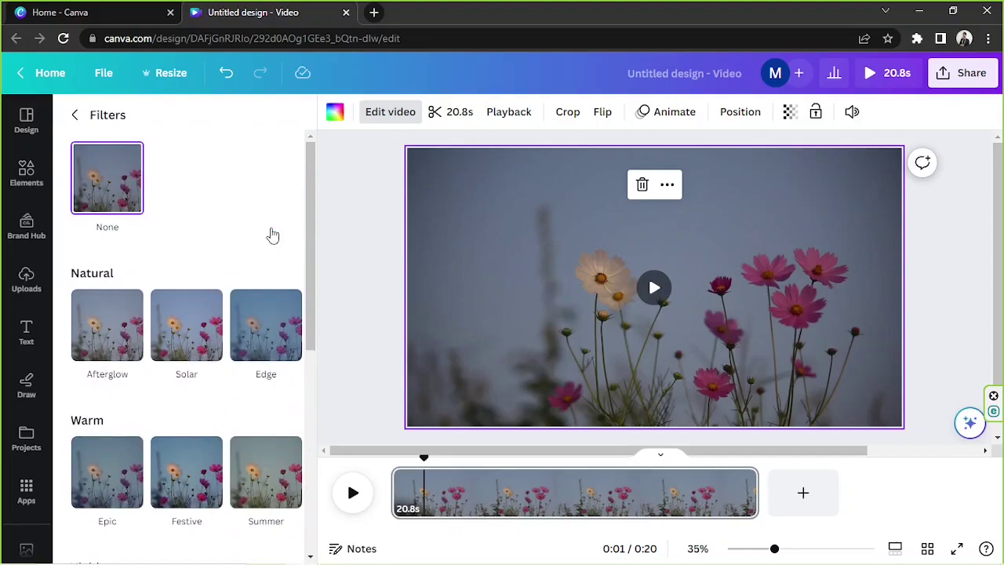
scroll(273, 236, down, 5)
scroll(272, 231, up, 5)
click(79, 116)
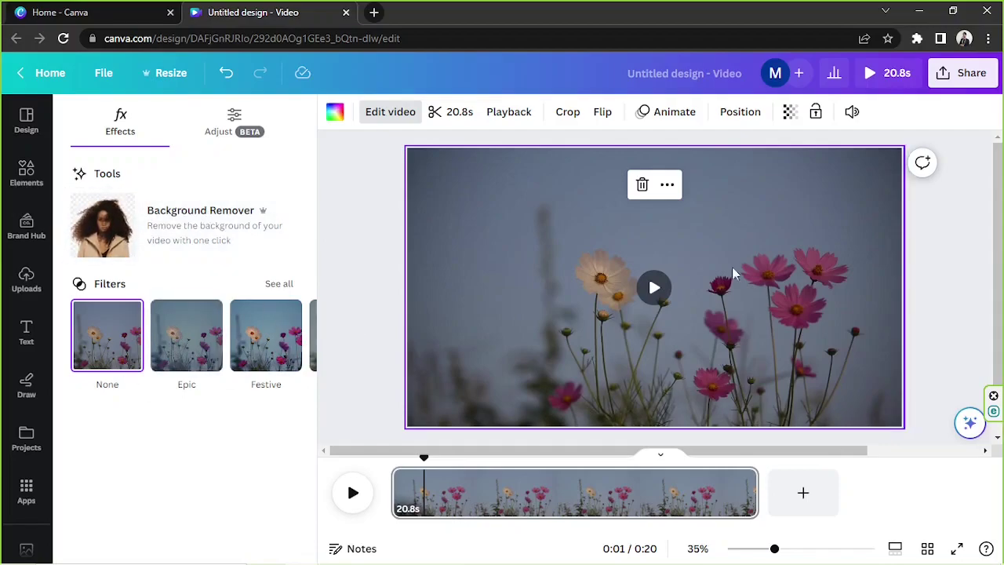
click(233, 130)
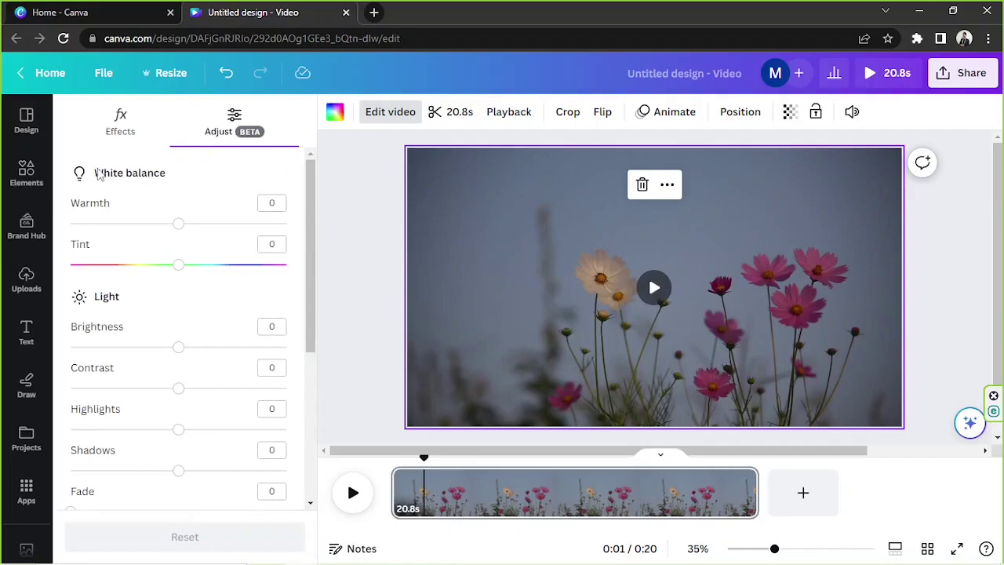
scroll(114, 300, down, 3)
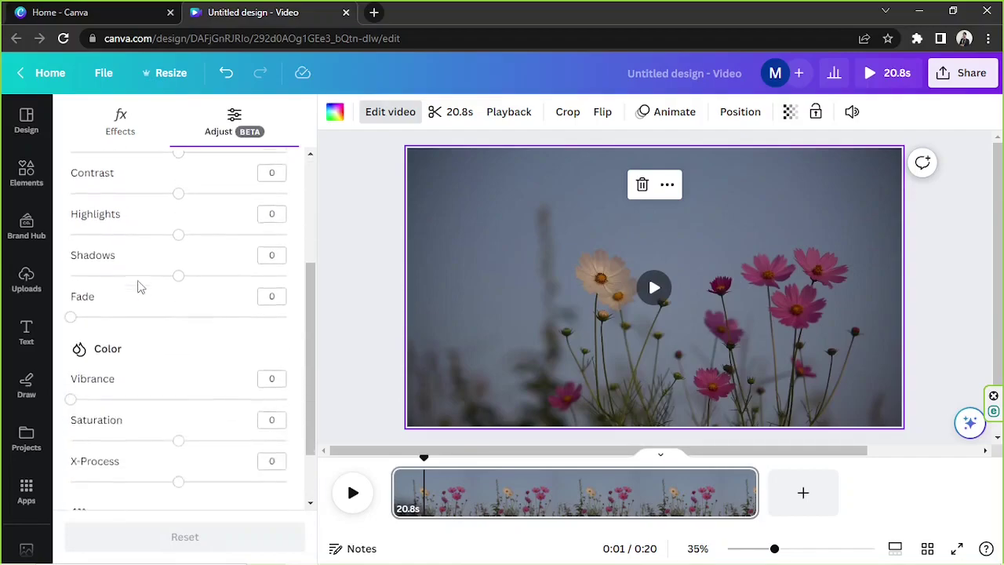
scroll(108, 329, down, 1)
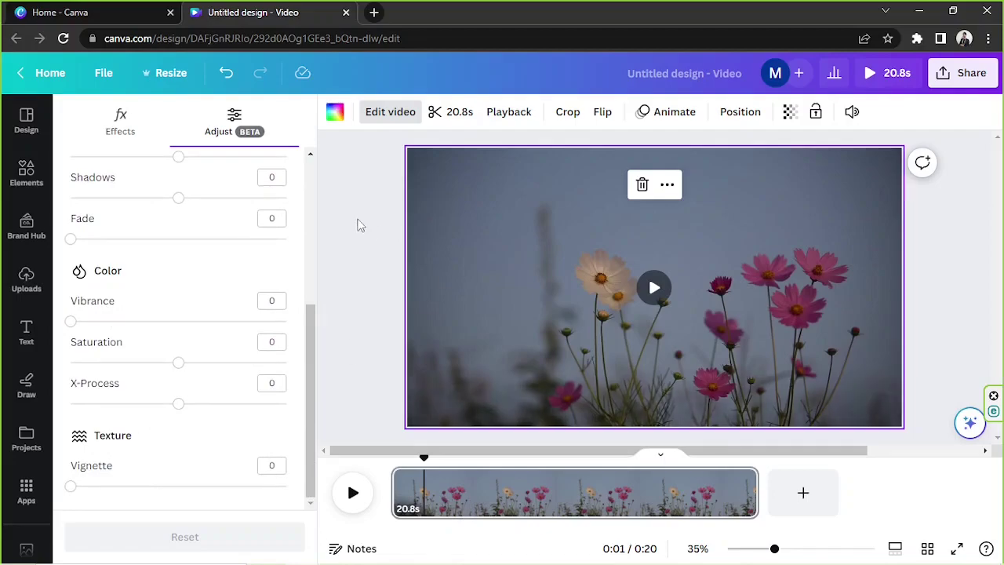
key(Escape)
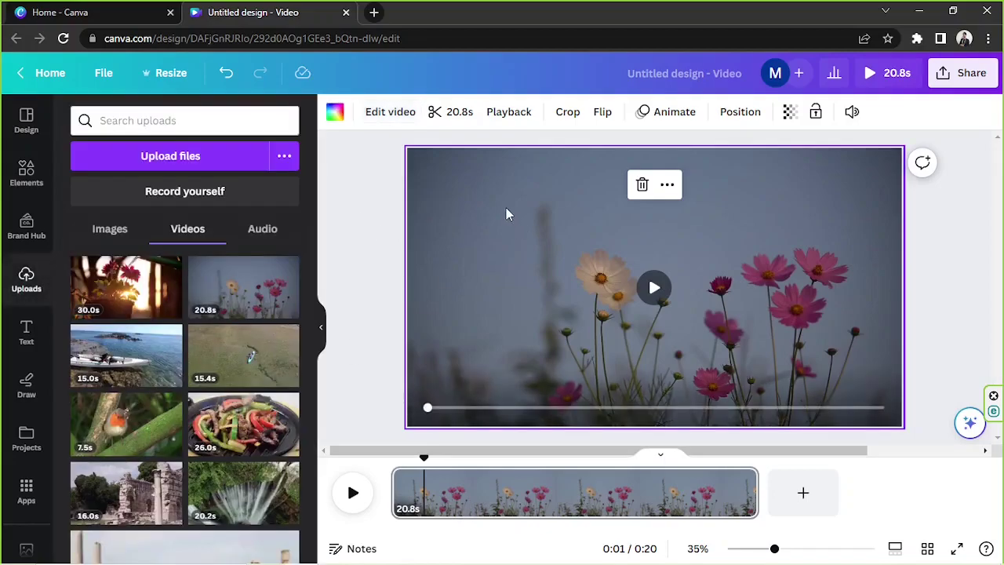
Trim the flower video to a 3-second section taken from inside the footage
click(451, 114)
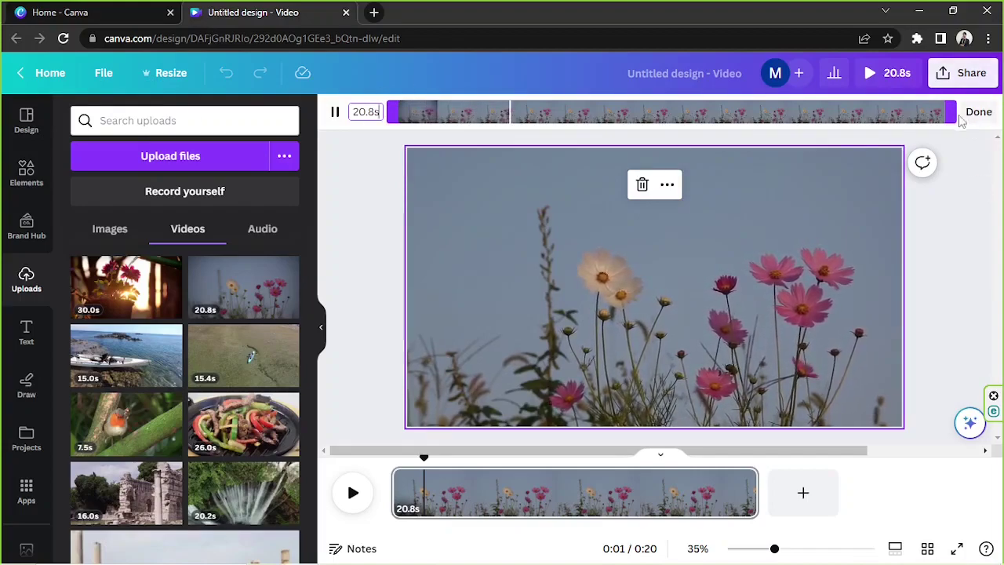
drag(952, 111, 736, 120)
drag(389, 111, 472, 118)
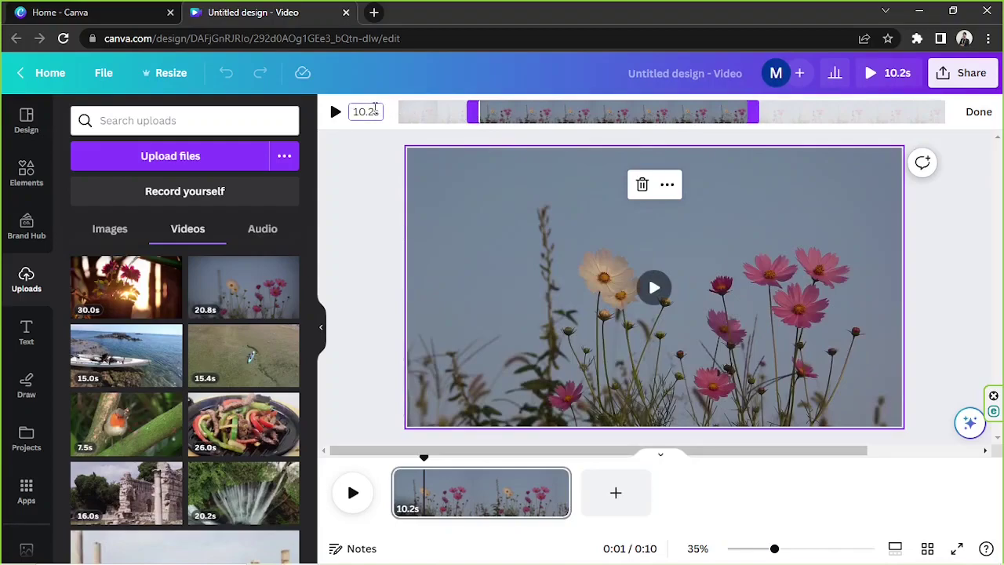
click(375, 111)
text(3)
key(Return)
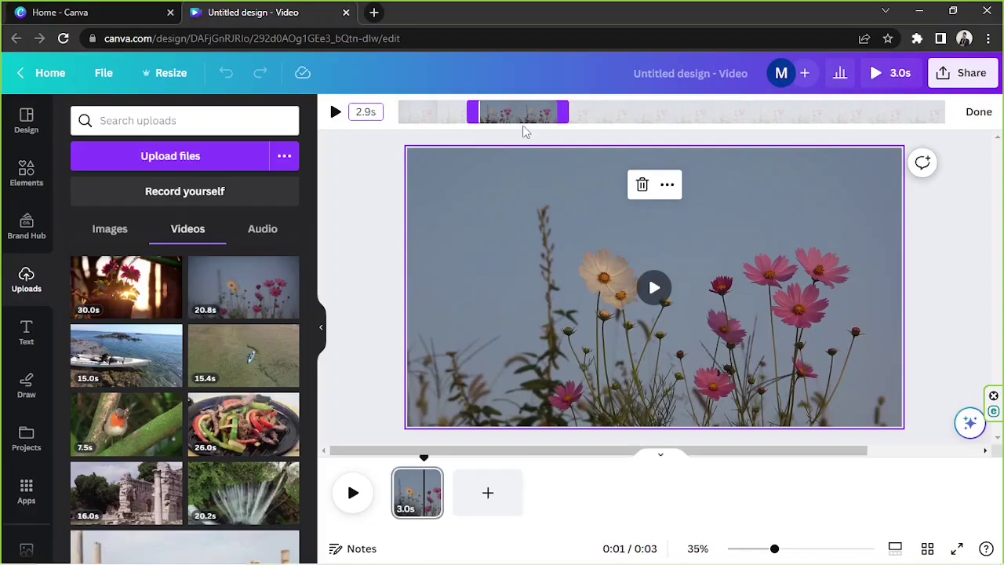
drag(521, 114, 553, 118)
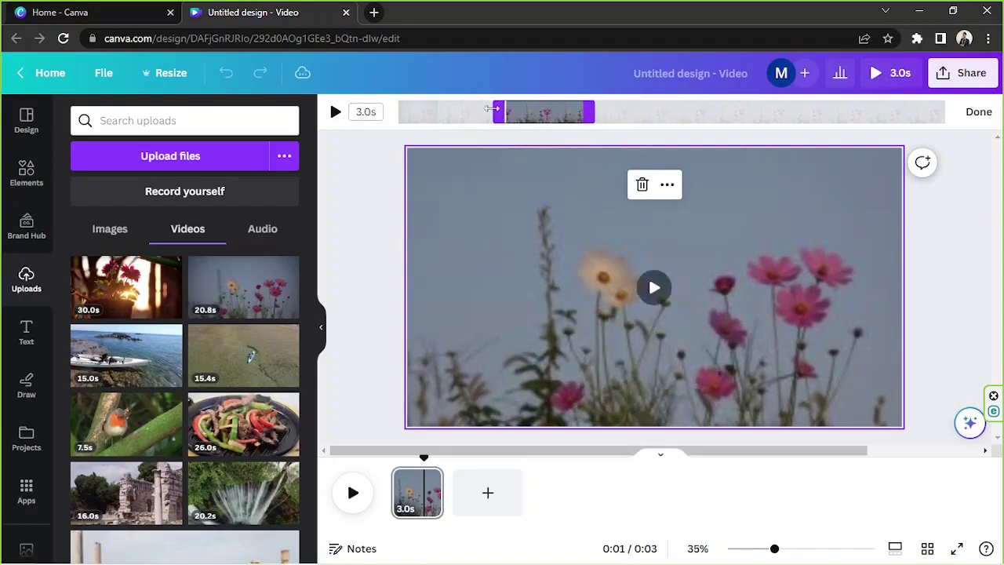
drag(550, 113, 416, 101)
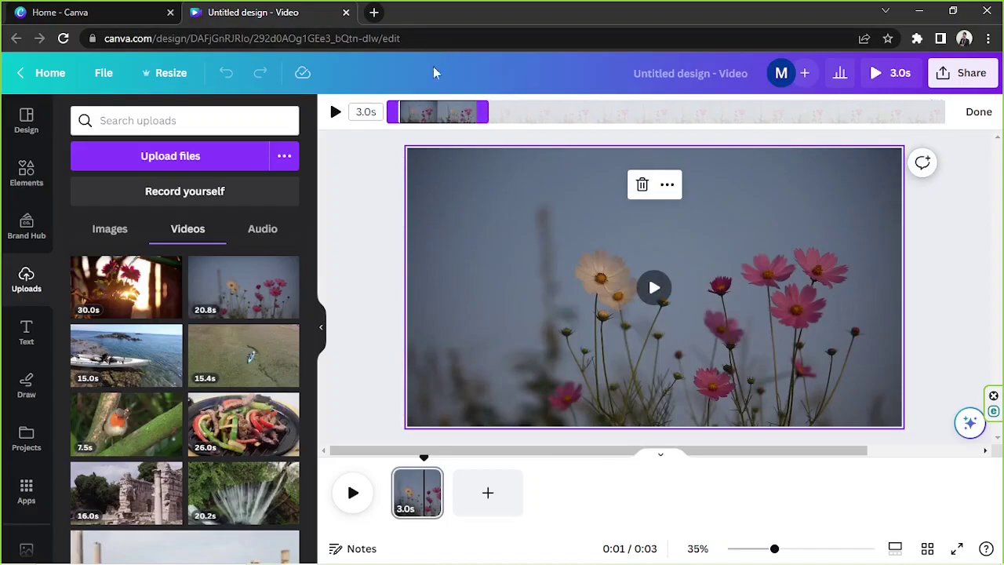
drag(425, 109, 518, 108)
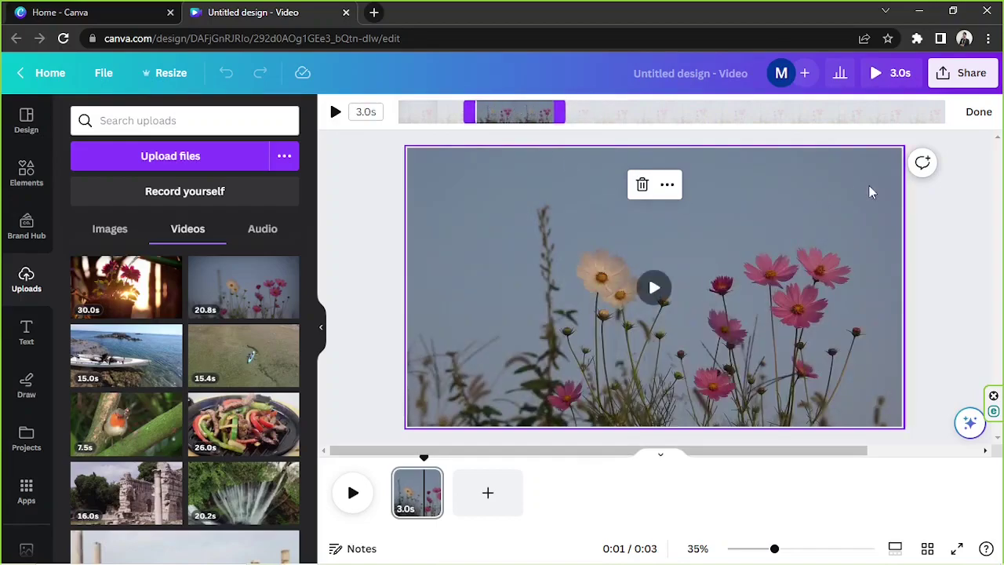
click(978, 112)
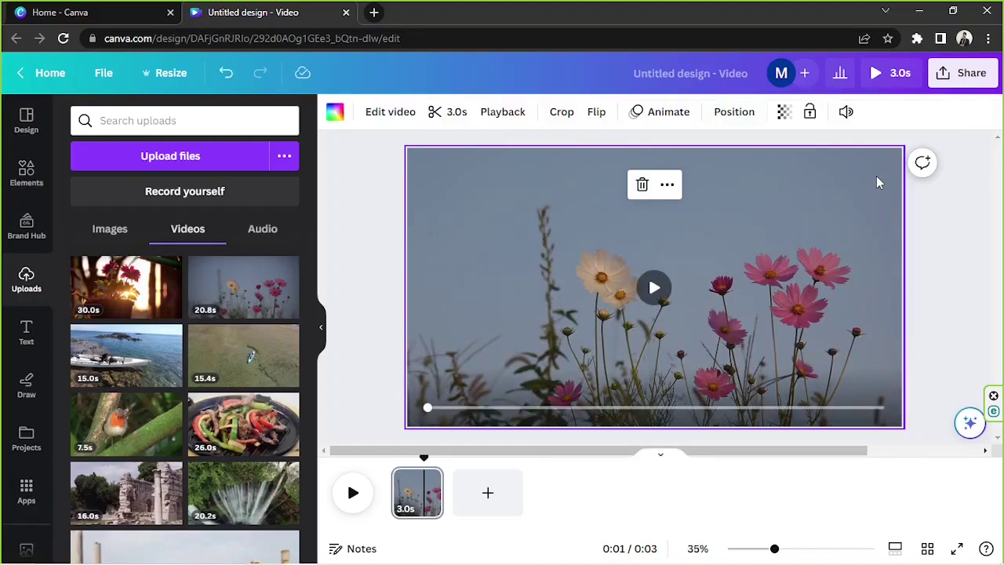
click(846, 112)
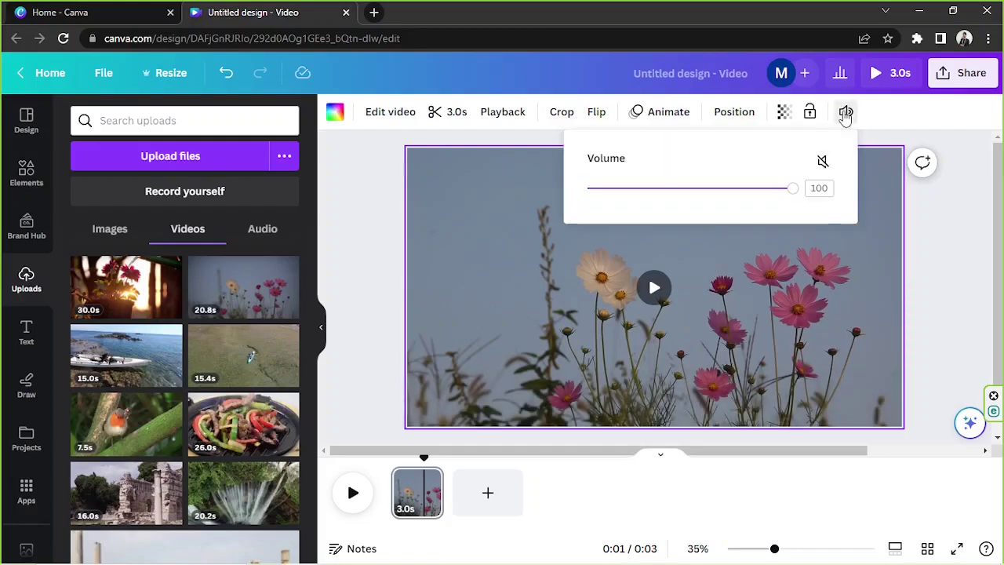
mouse_move(793, 188)
mouse_down()
mouse_move(598, 190)
mouse_move(804, 192)
mouse_move(780, 188)
mouse_move(793, 188)
mouse_up()
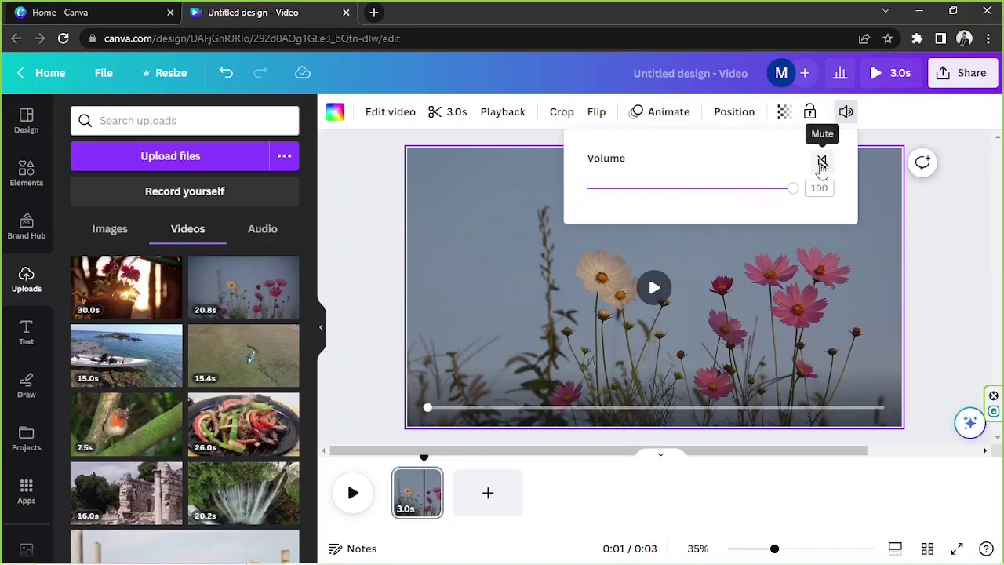
click(821, 162)
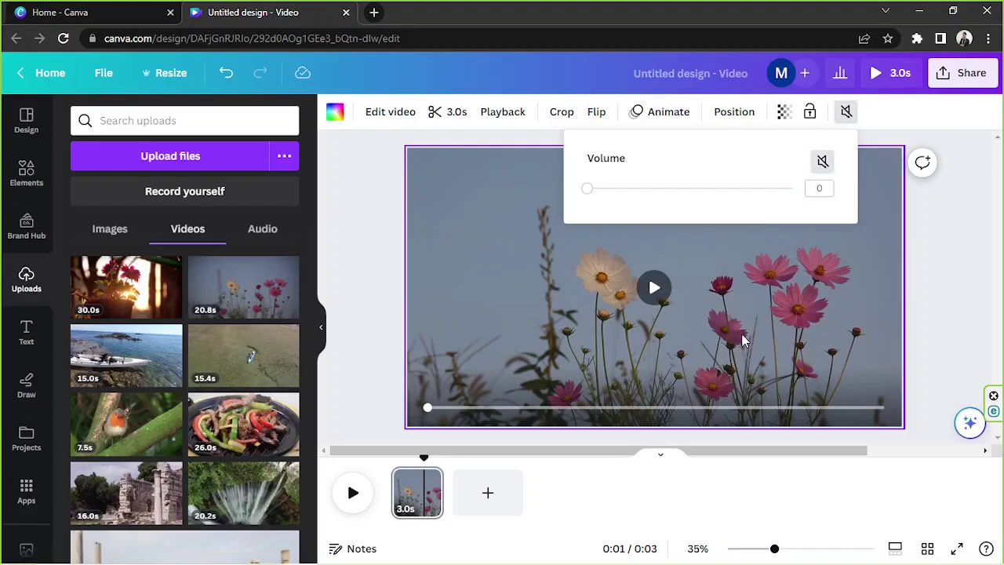
click(824, 163)
click(921, 224)
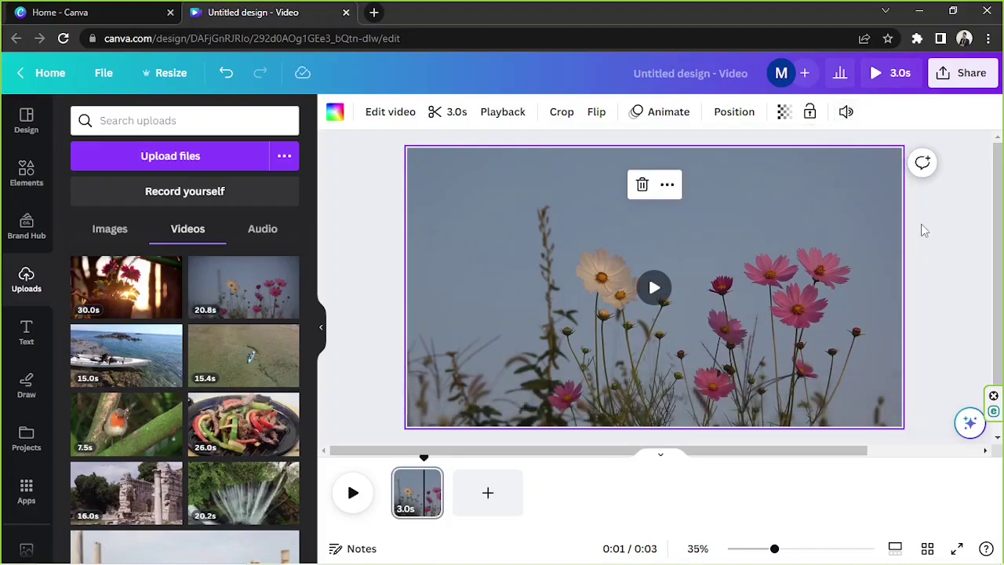
click(375, 288)
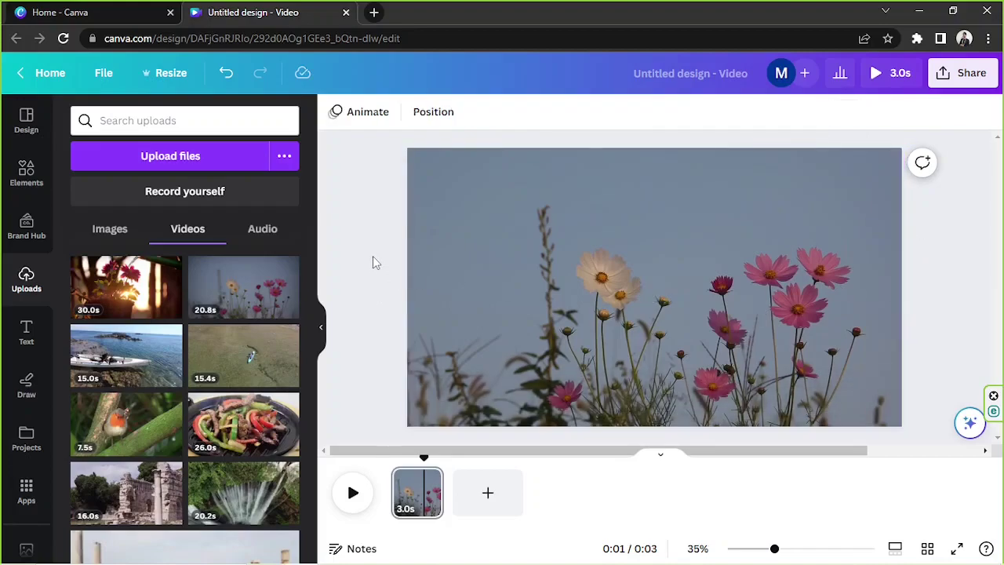
Add a paragraph text box, resize and centre it, then delete it
click(558, 237)
key(t)
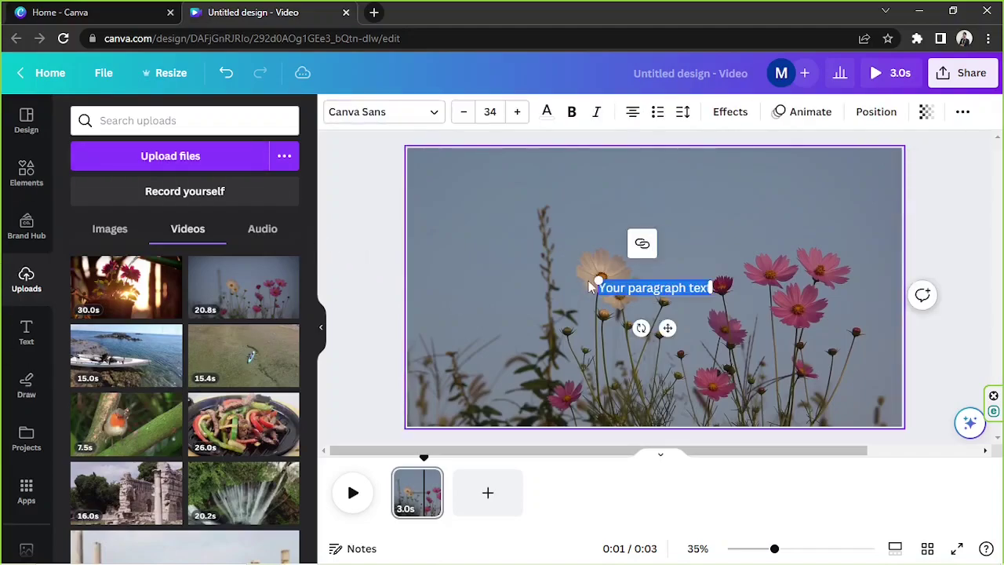
drag(595, 274, 449, 201)
drag(589, 327, 663, 338)
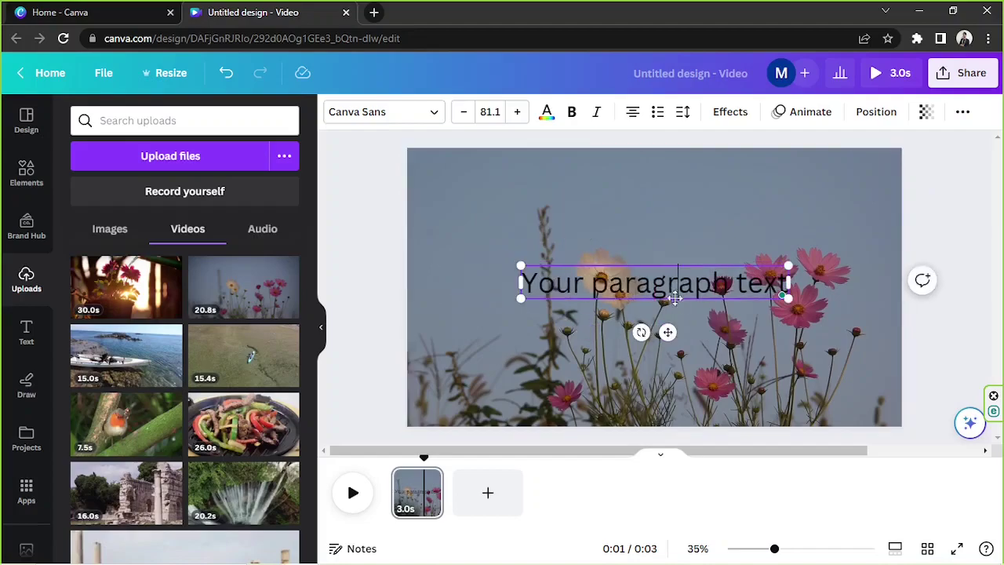
click(675, 299)
click(684, 289)
key(Delete)
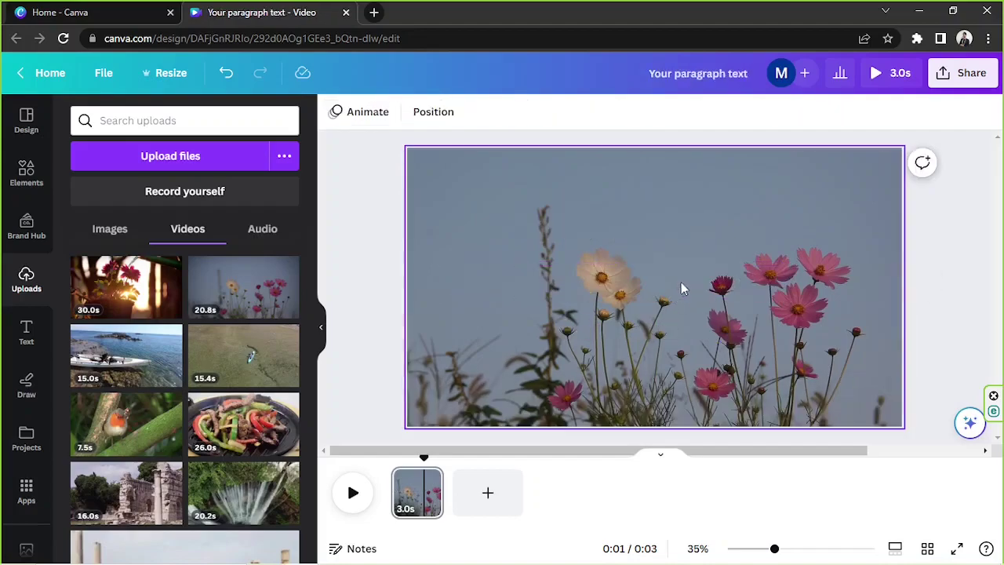
Browse the text styles and font combinations in the Text panel
click(26, 334)
scroll(161, 267, down, 5)
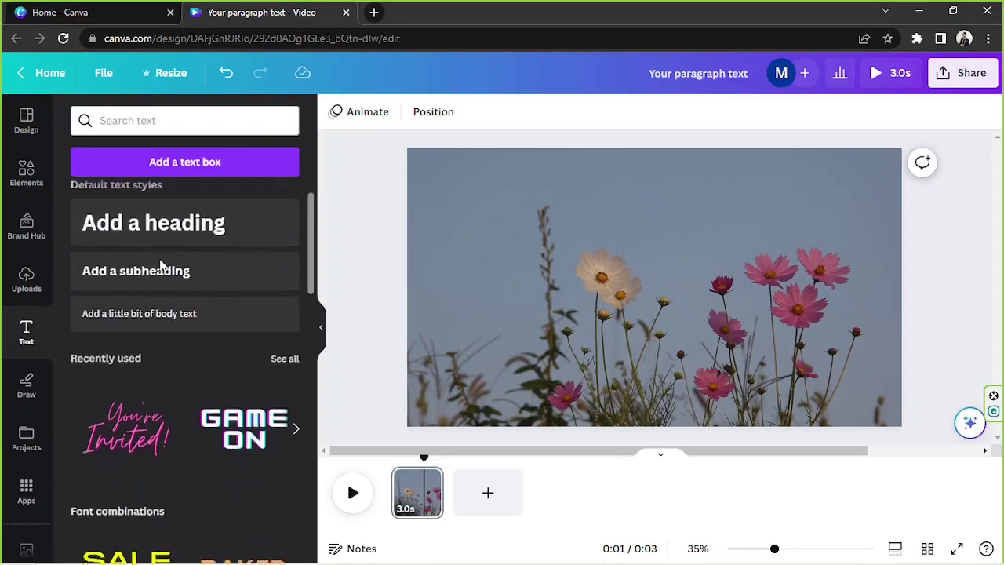
scroll(161, 271, down, 10)
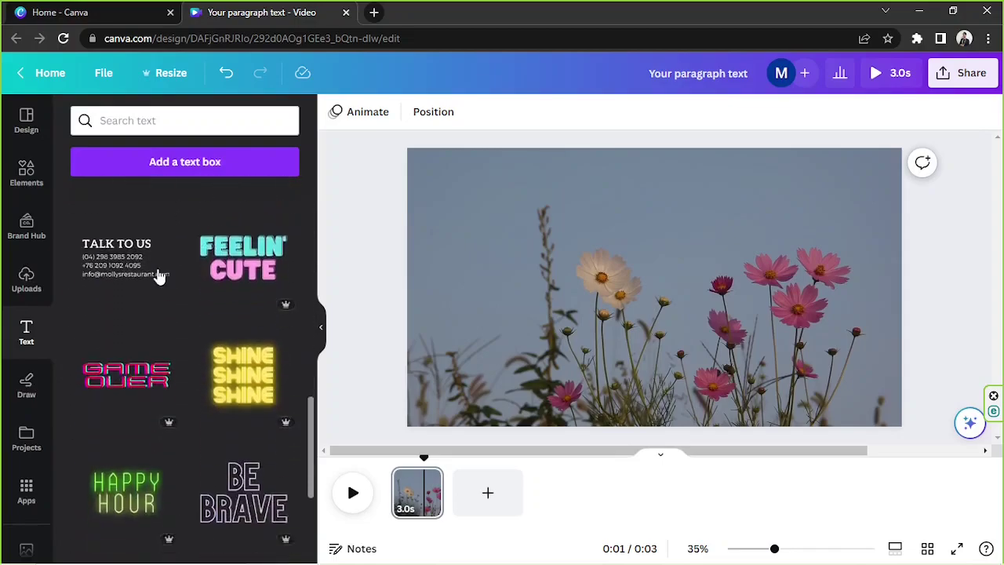
scroll(158, 276, down, 5)
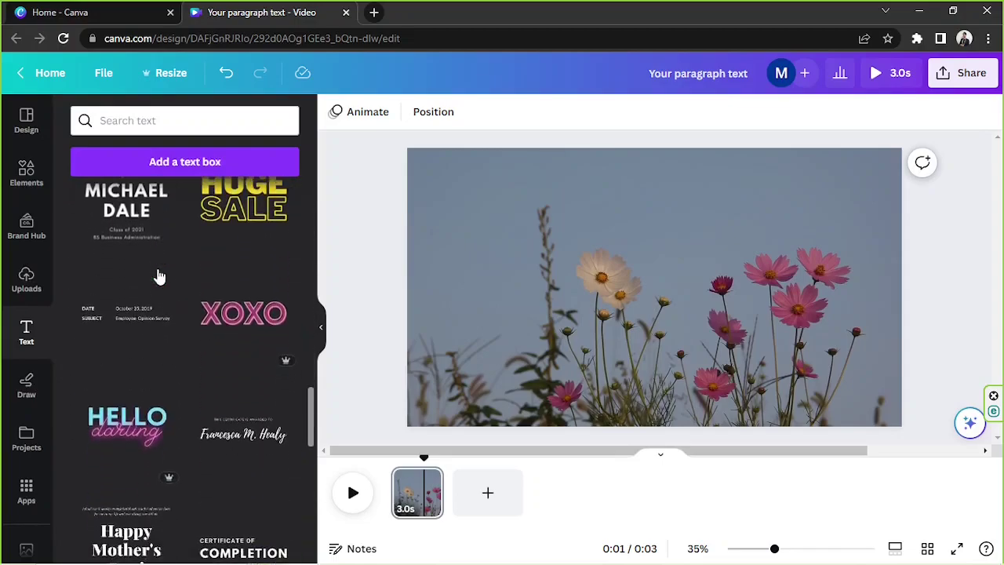
scroll(158, 273, down, 7)
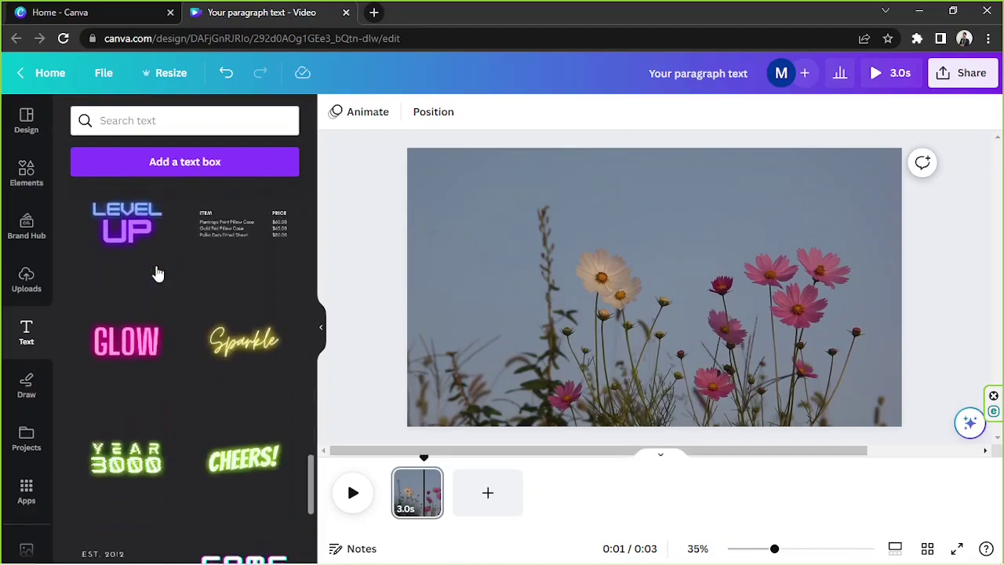
scroll(158, 273, down, 4)
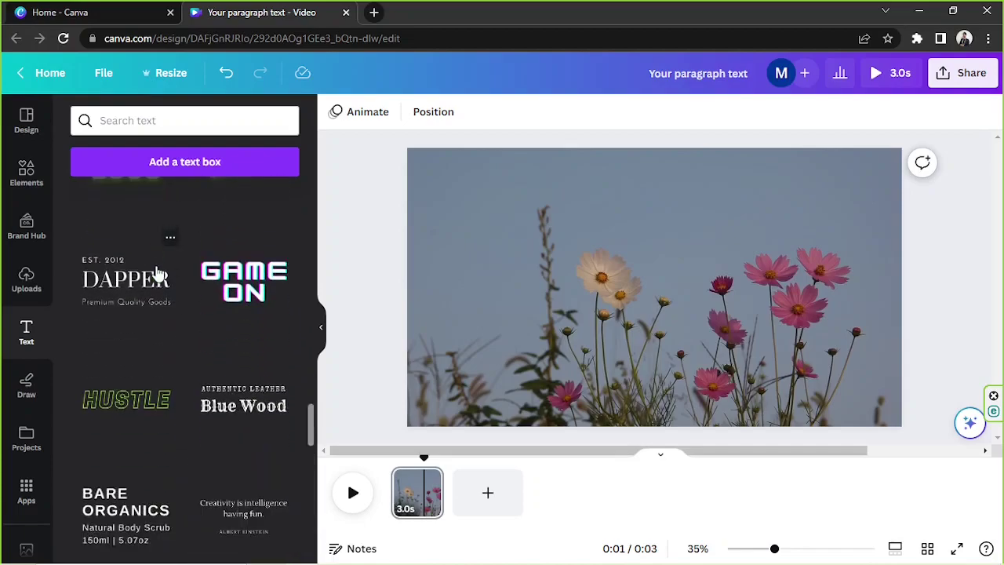
Add a 'Flowers' text box at size 168 and place it top centre
click(580, 259)
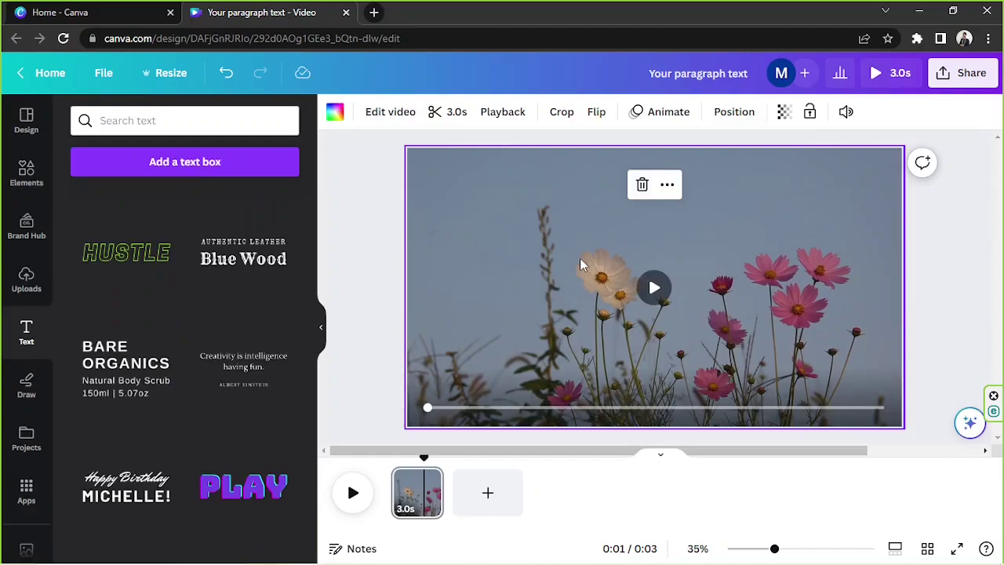
text(tFLOWE)
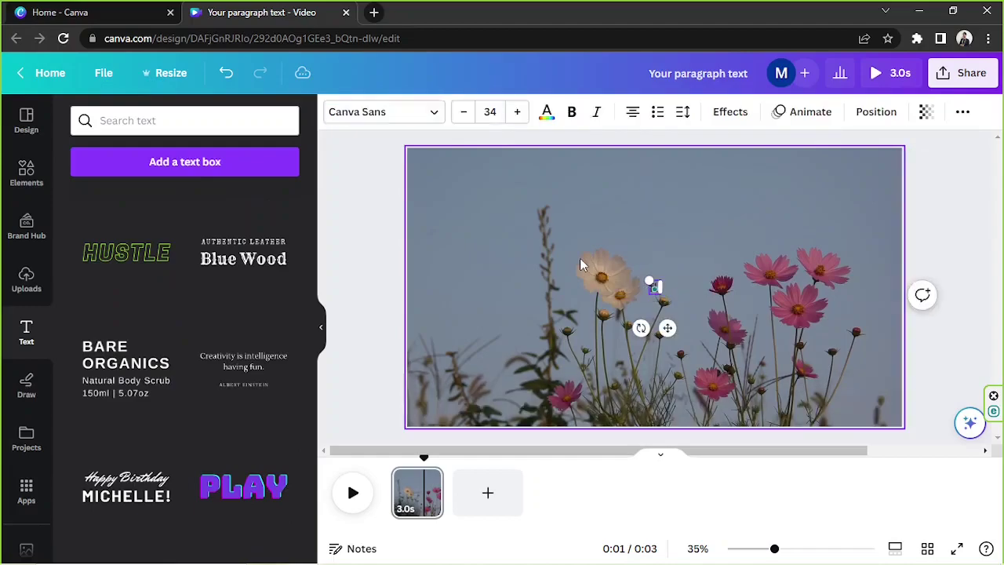
text(R)
key(ctrl+a)
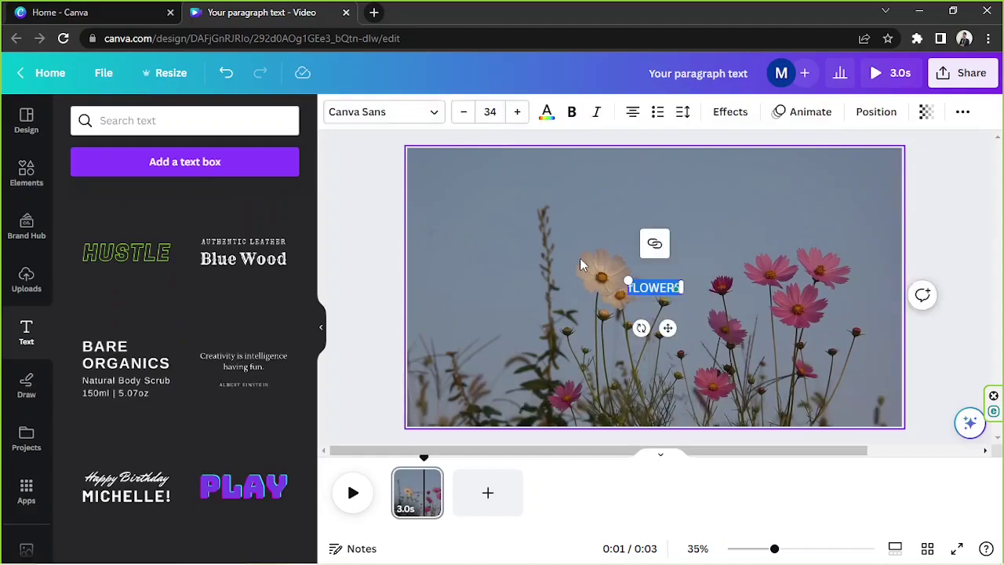
key(BackSpace)
text(Flwoer)
key(ctrl+a)
text(Flower)
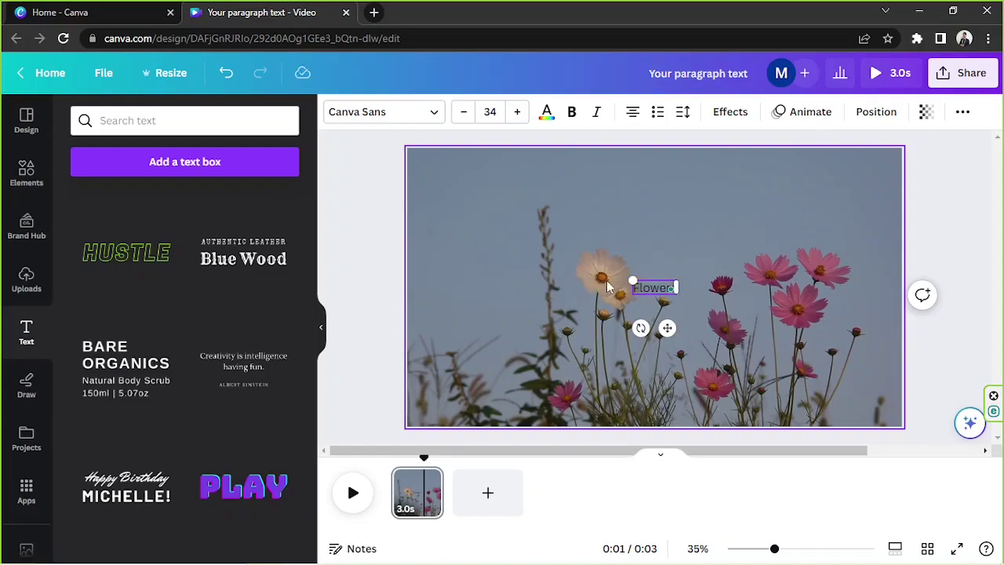
text(s)
drag(625, 275, 459, 220)
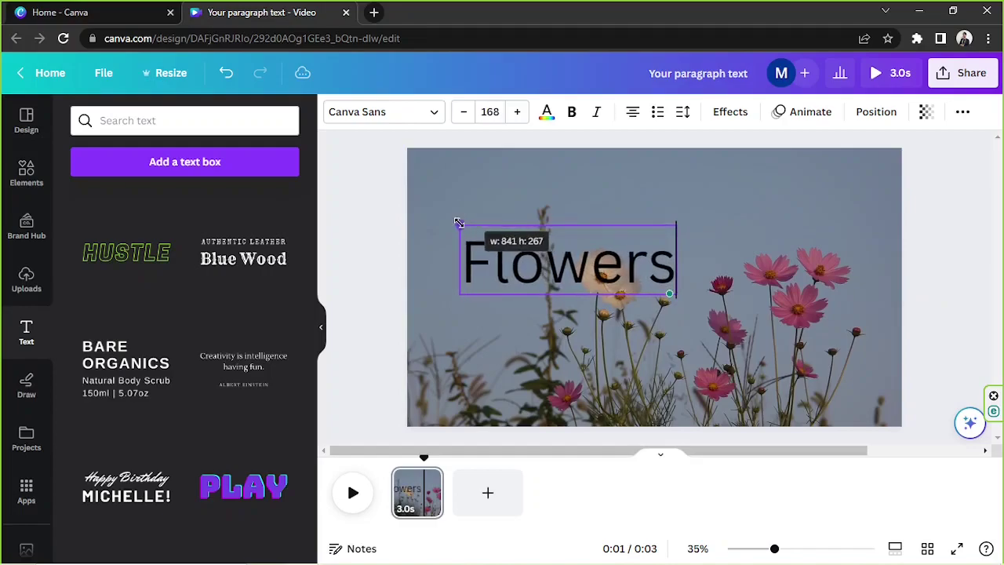
click(576, 297)
drag(575, 296, 663, 258)
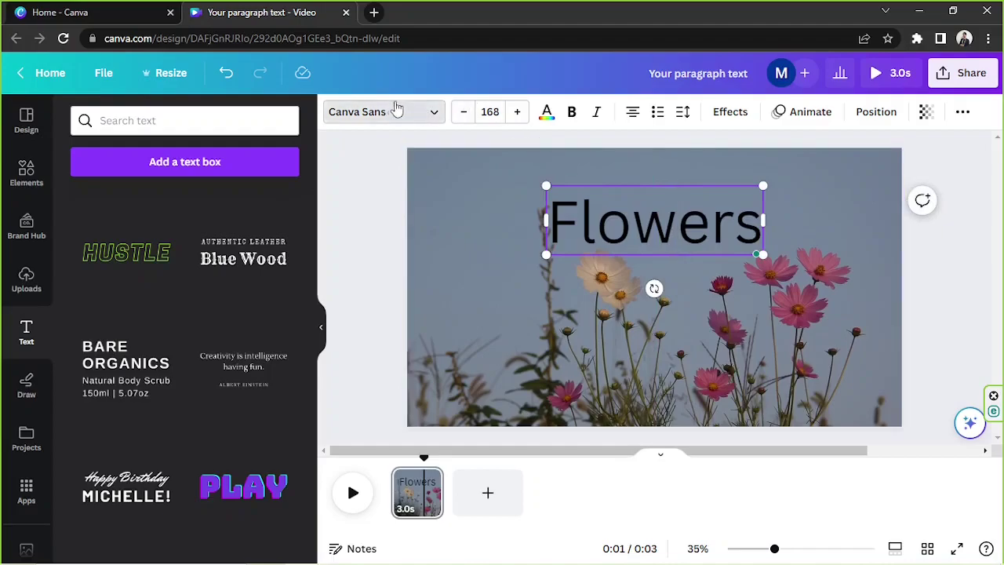
Try Handwriting fonts on the title: Signature, Mansalva, Amsterdam One and Themysion
click(390, 112)
click(194, 152)
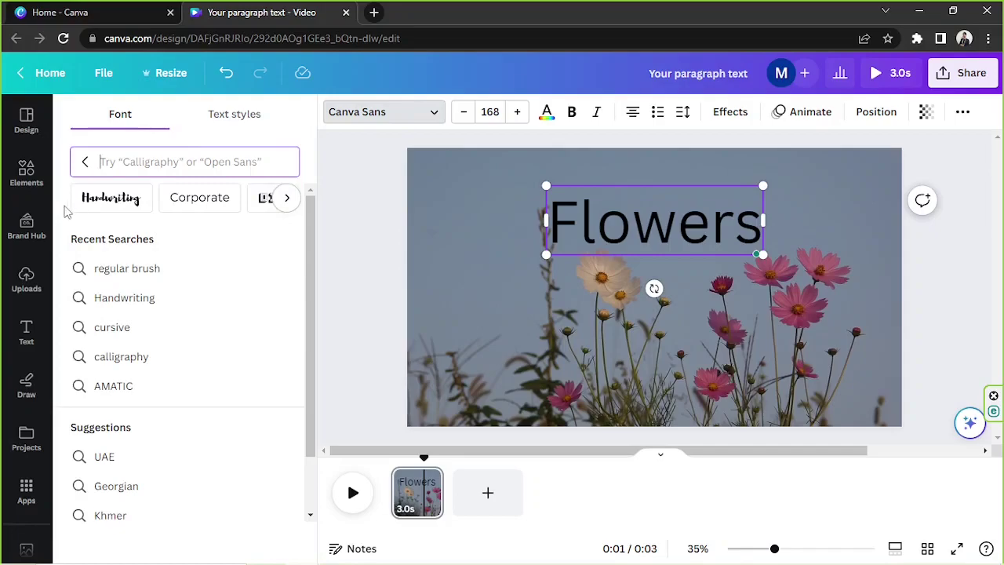
click(289, 202)
click(288, 200)
click(69, 198)
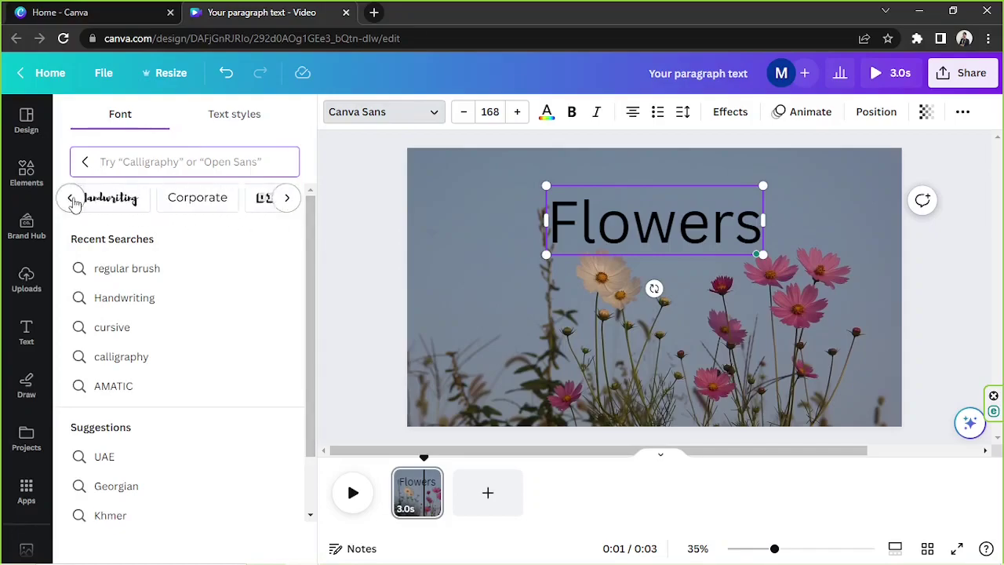
click(117, 200)
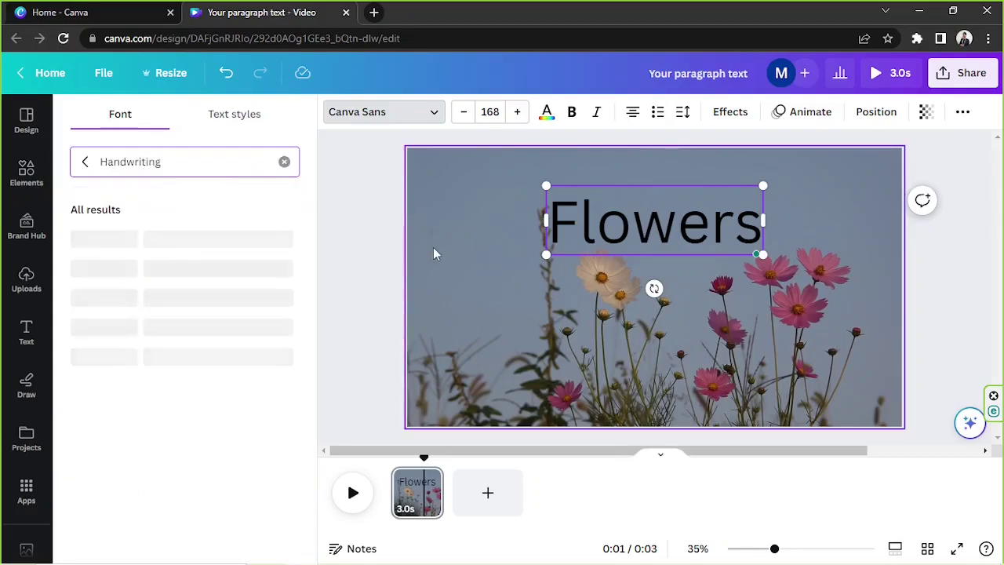
scroll(229, 236, down, 3)
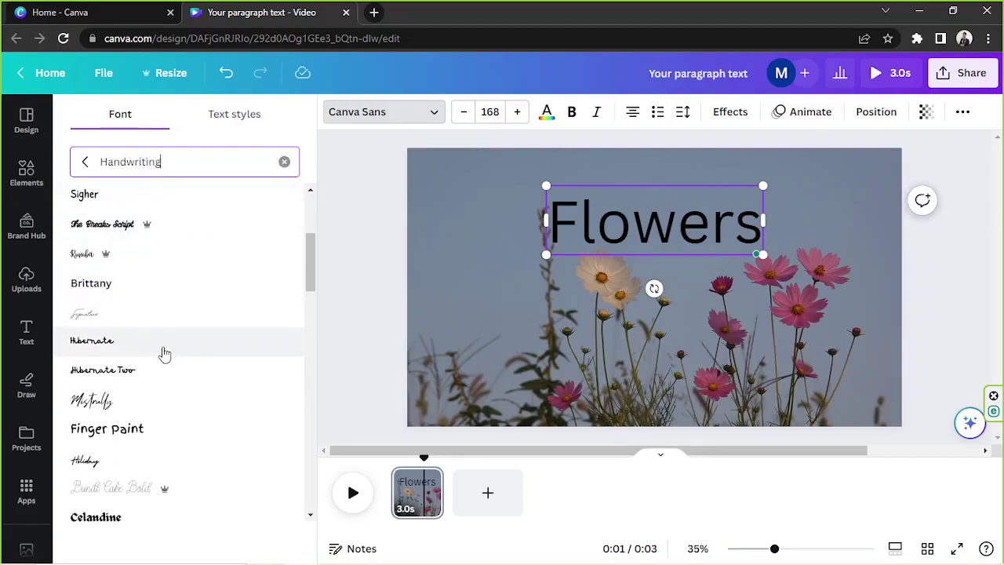
click(163, 314)
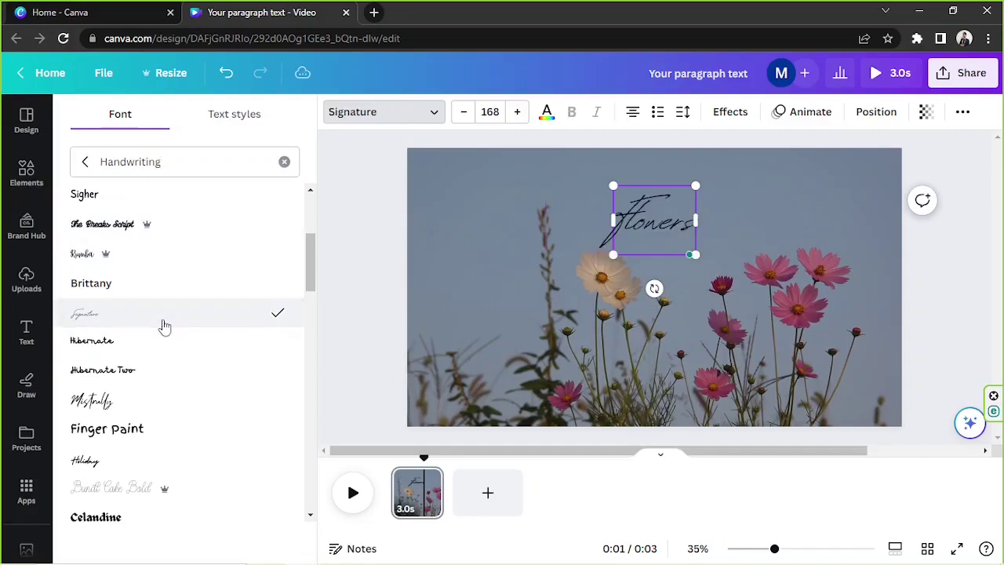
scroll(168, 311, down, 2)
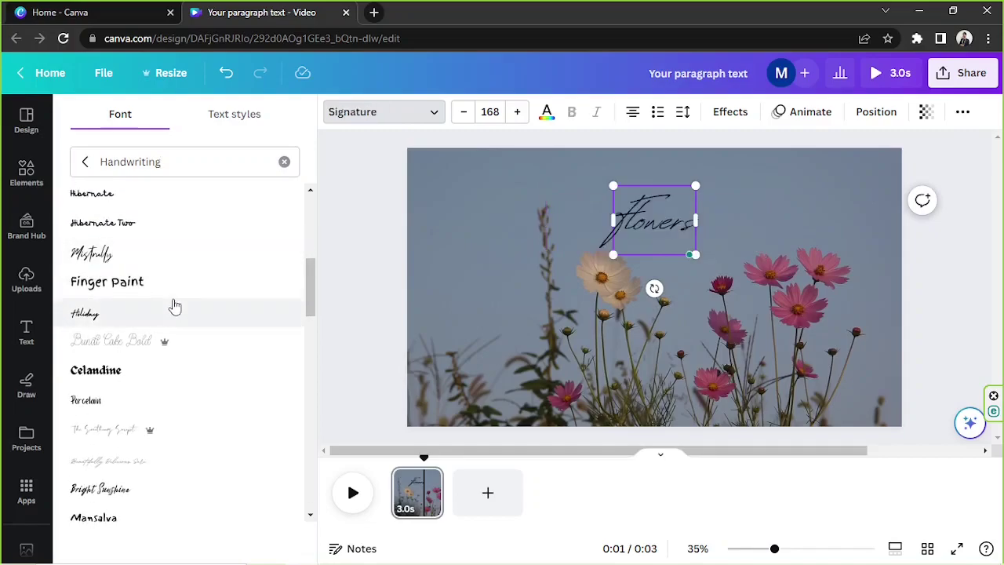
scroll(171, 313, down, 3)
click(164, 298)
click(168, 324)
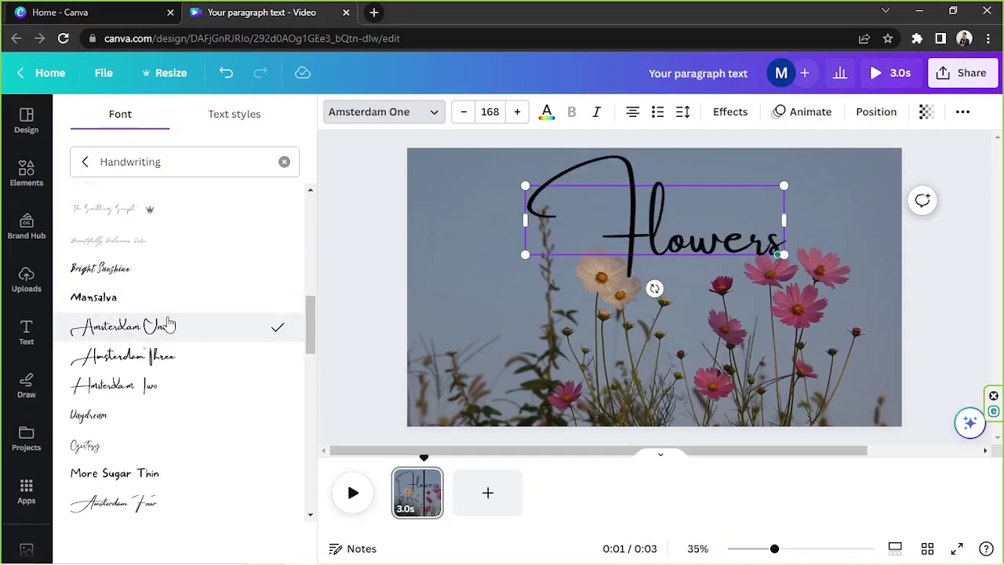
scroll(175, 314, down, 3)
click(166, 357)
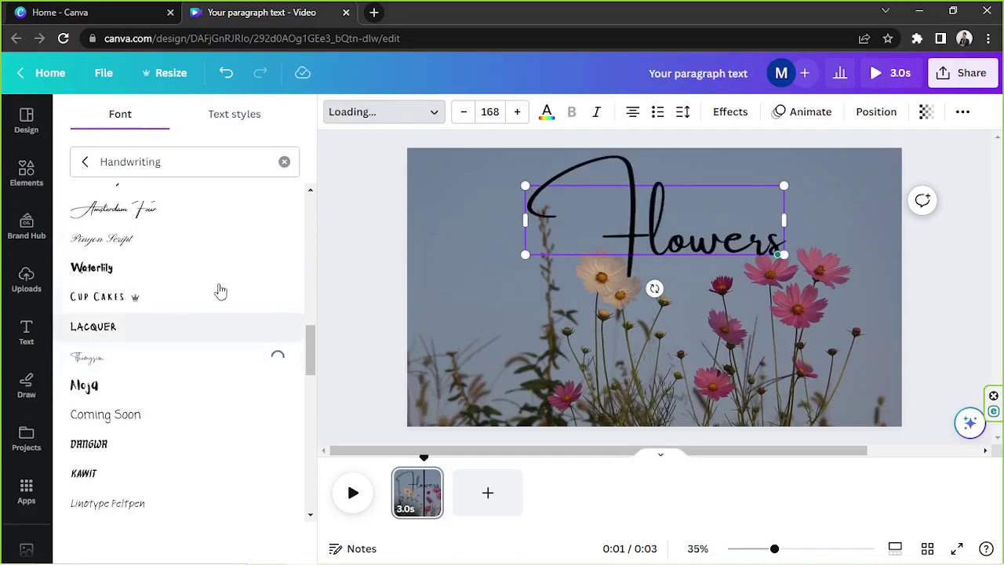
Search cursive fonts, apply Feeling Passionate to the title, and nudge it higher
drag(201, 157, 82, 162)
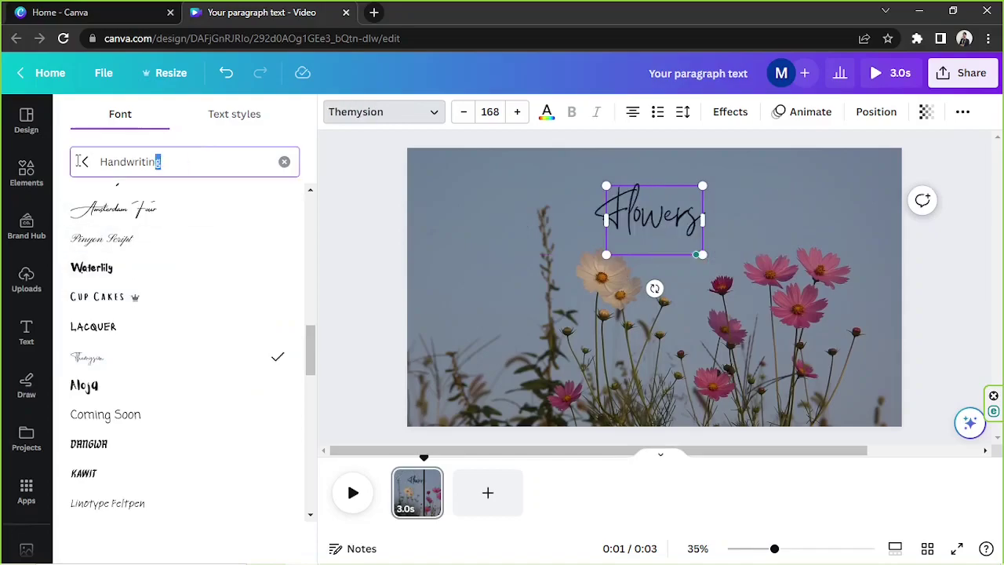
key(BackSpace)
text(cursiv)
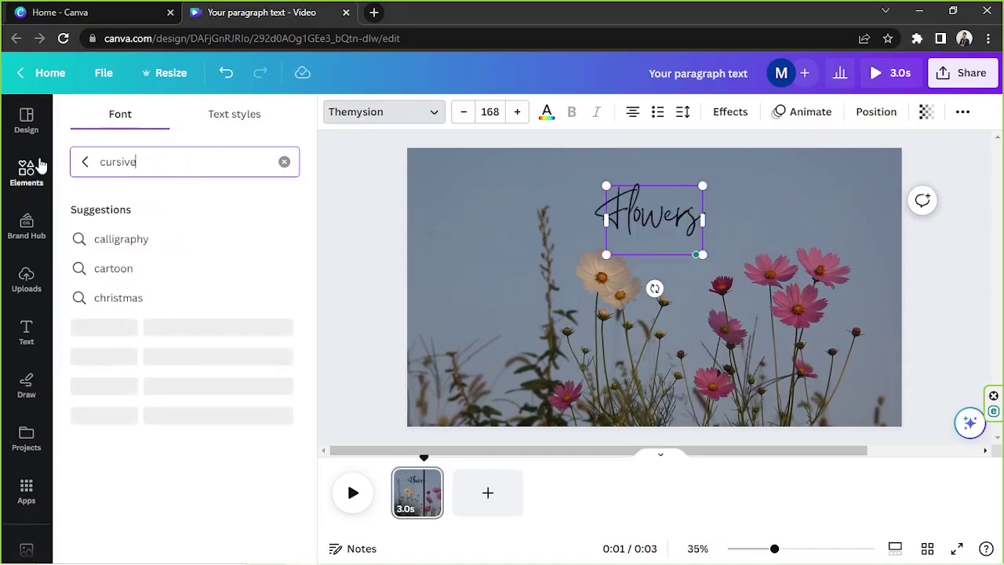
text(e)
click(151, 342)
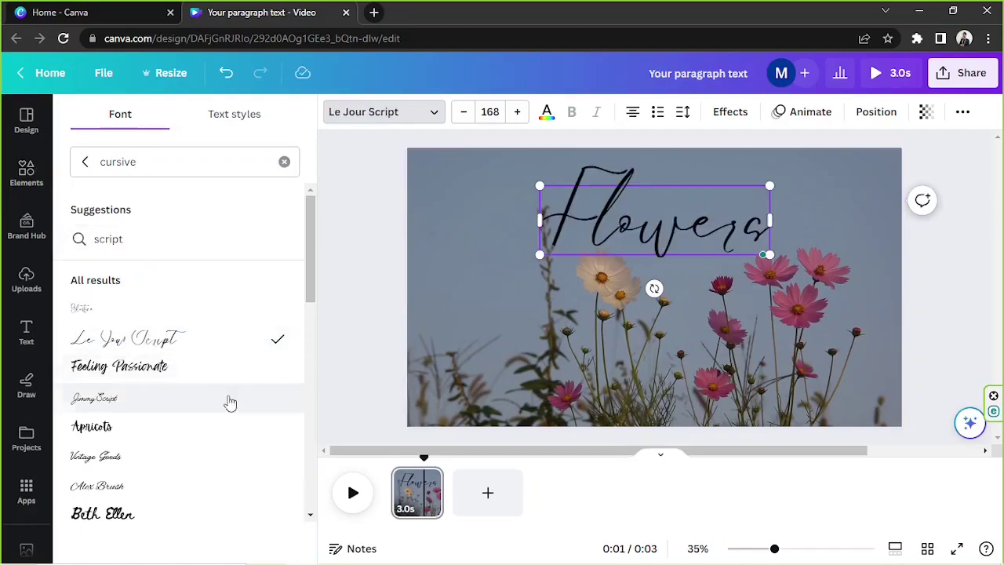
click(196, 402)
click(206, 379)
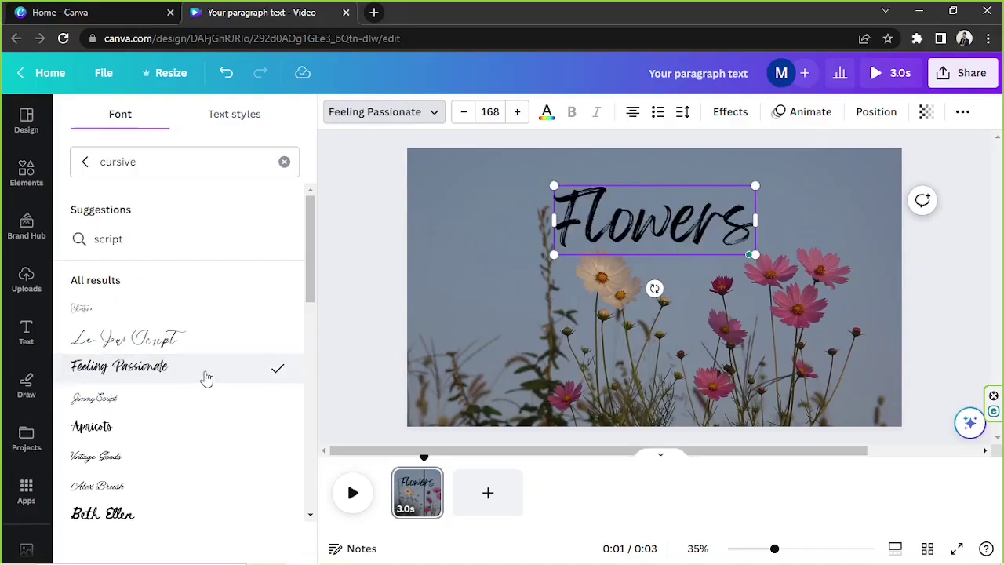
drag(686, 256, 687, 238)
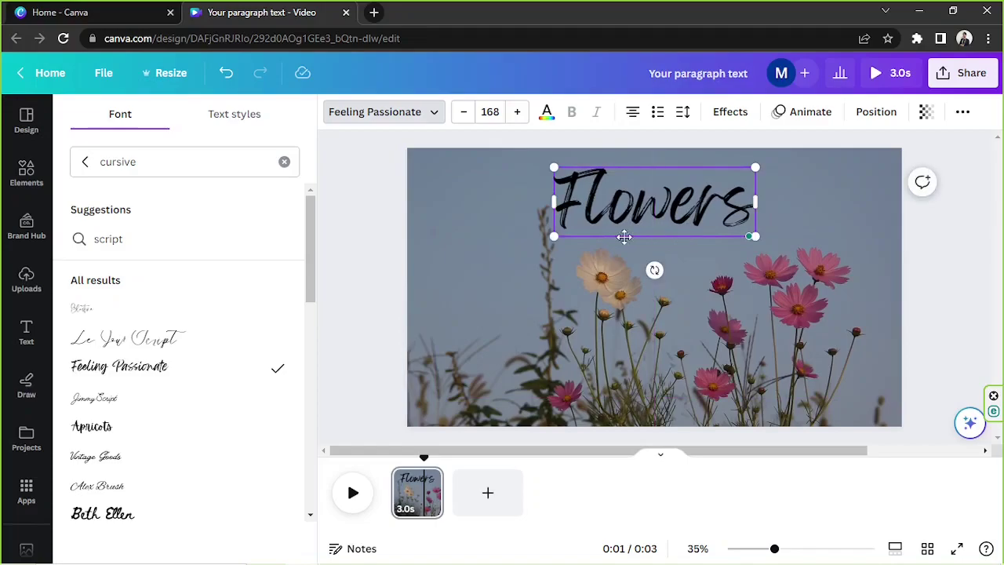
click(549, 117)
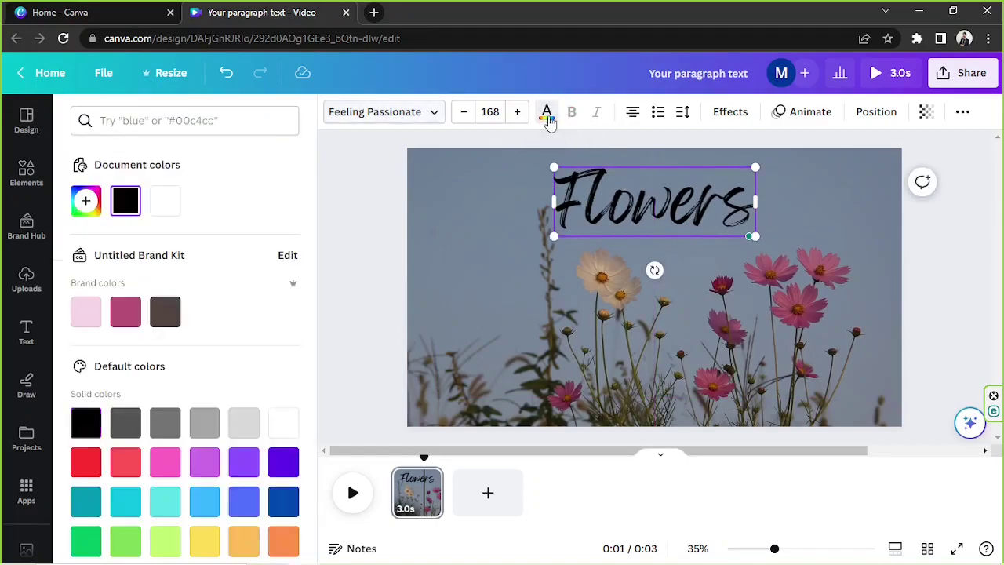
Select the whole word Flowers and colour it with the white Document color
click(173, 206)
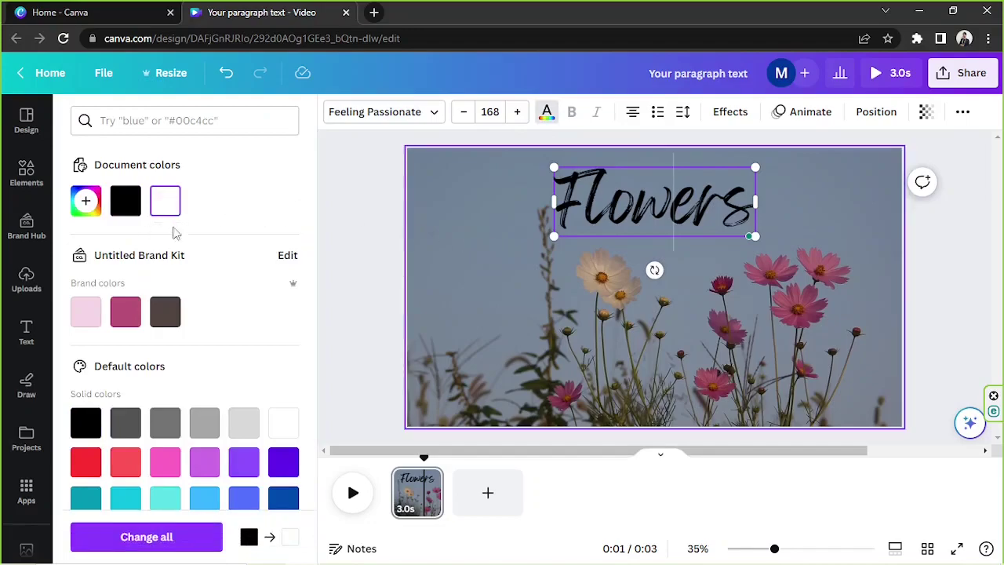
click(627, 189)
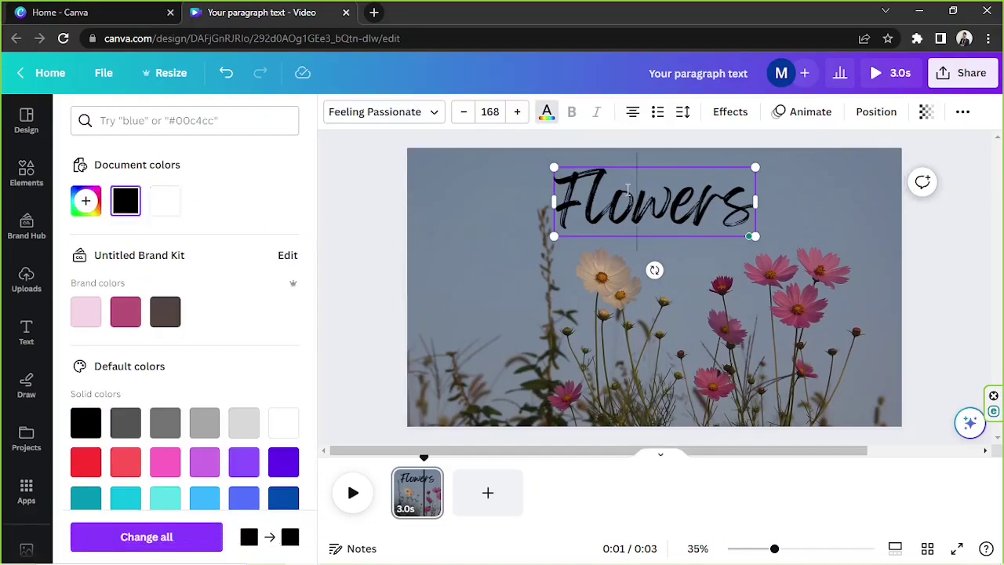
drag(568, 186, 745, 193)
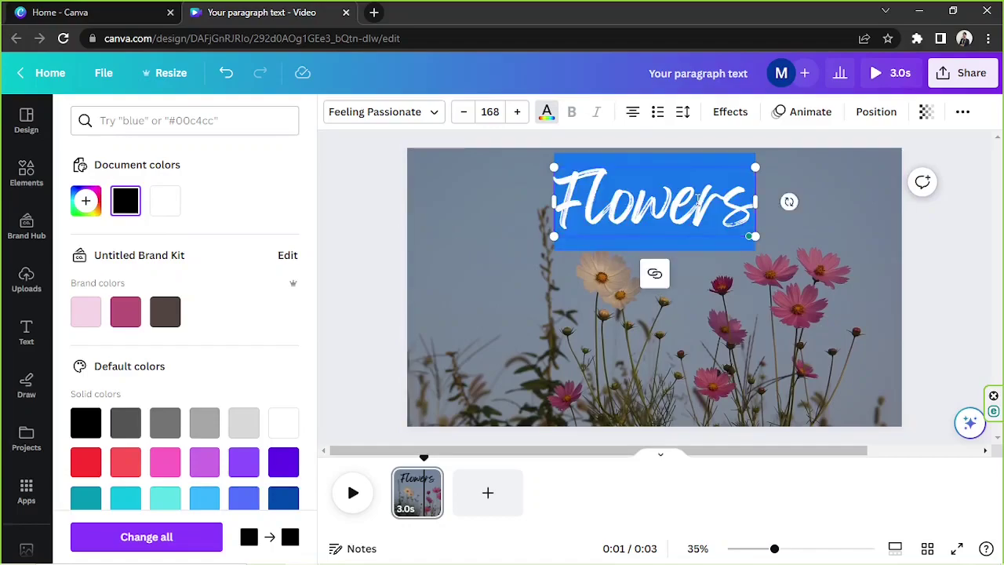
click(167, 201)
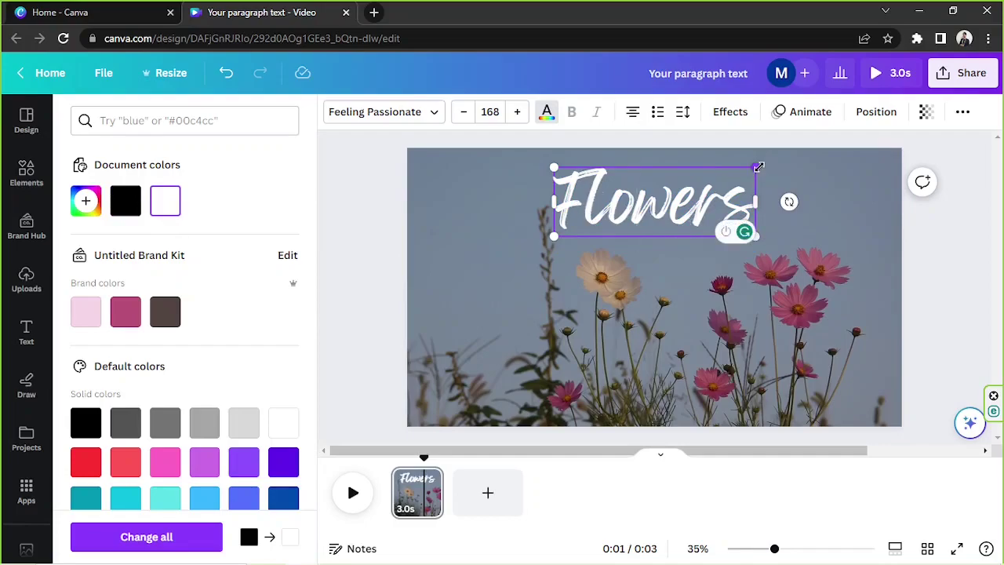
Try Lift, Shadow and Outline effects and a black rounded background on the Flowers title
click(730, 113)
scroll(150, 183, down, 2)
scroll(150, 184, up, 2)
click(249, 210)
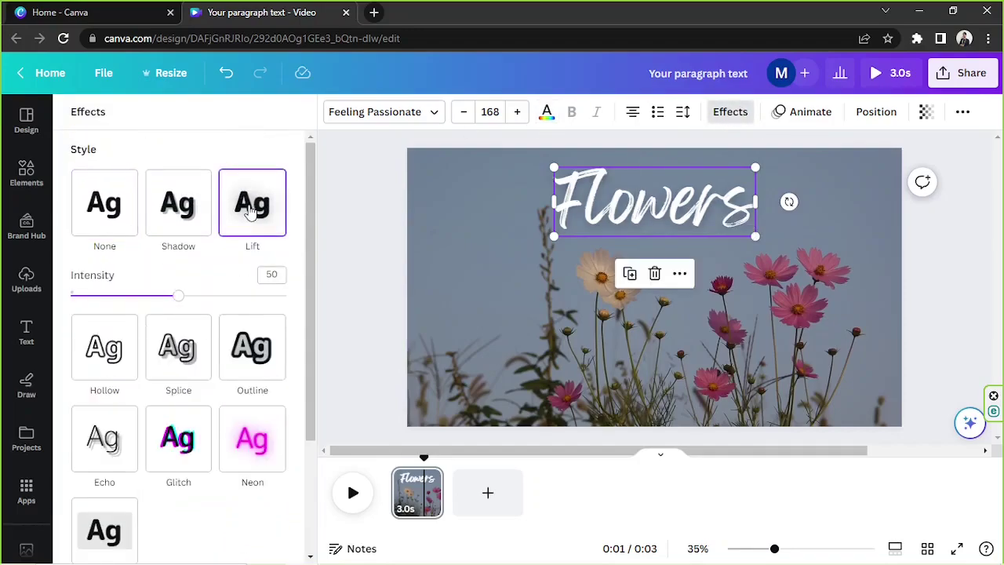
click(182, 216)
click(235, 506)
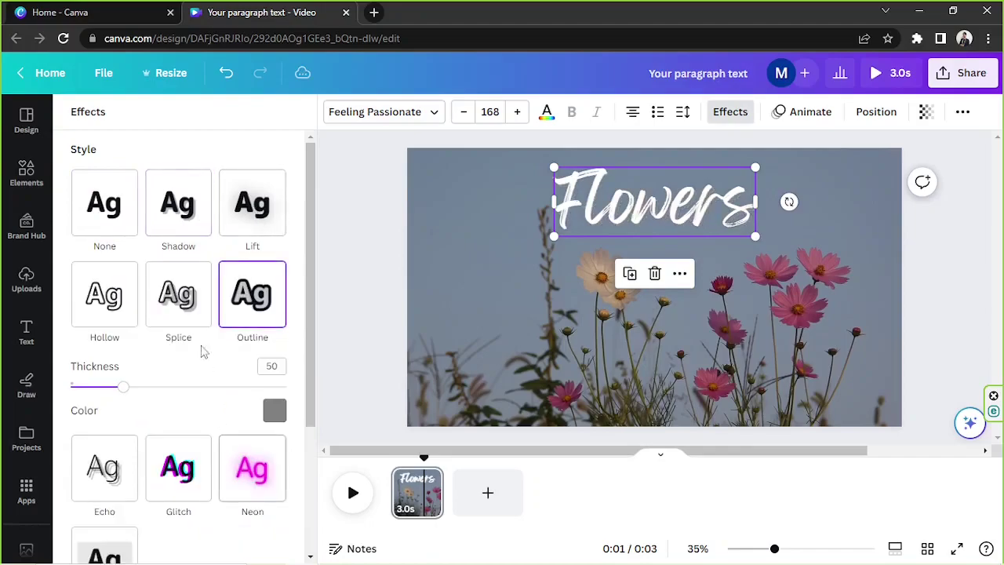
scroll(201, 352, down, 3)
click(110, 376)
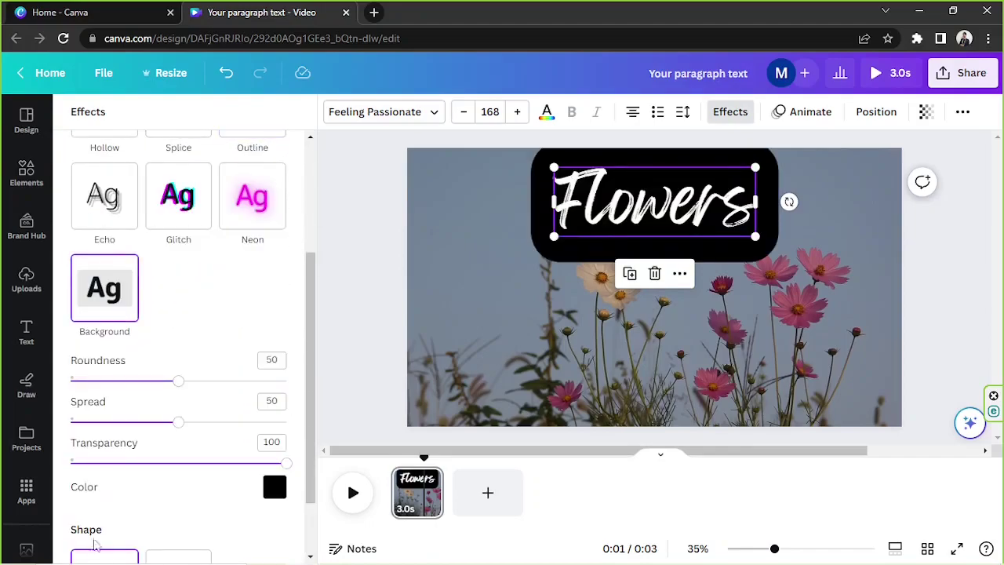
Curve the title and adjust its curve strength, then set the Shape back to None
scroll(161, 361, down, 2)
click(176, 505)
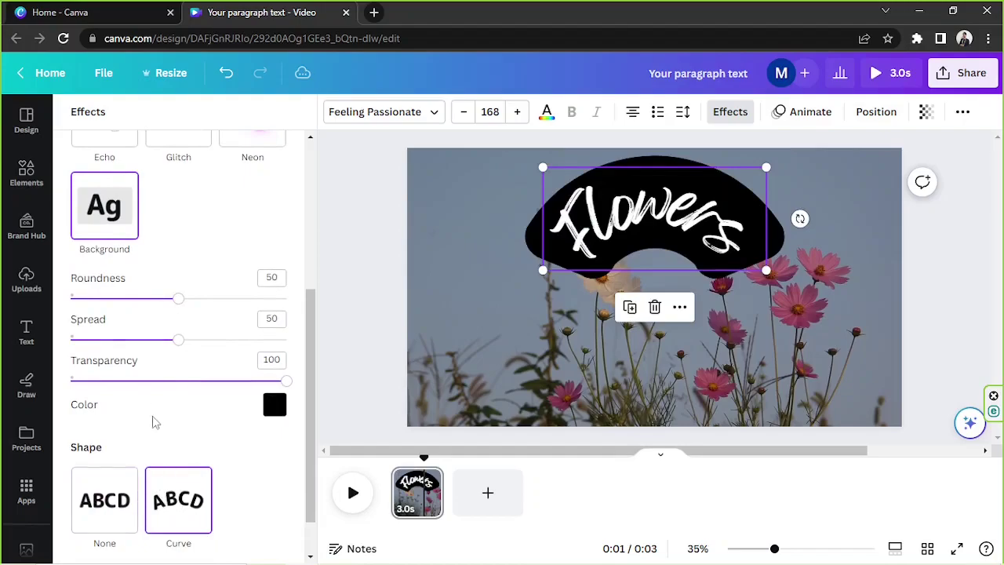
scroll(174, 447, down, 1)
drag(287, 545, 254, 539)
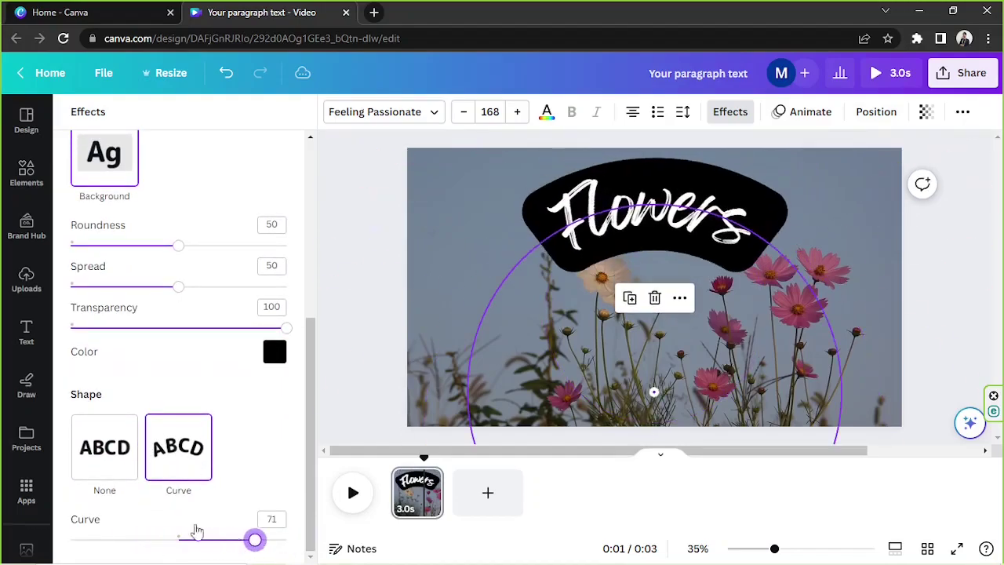
click(114, 447)
Remove the black background and apply the Lift effect at intensity 50
scroll(117, 446, up, 5)
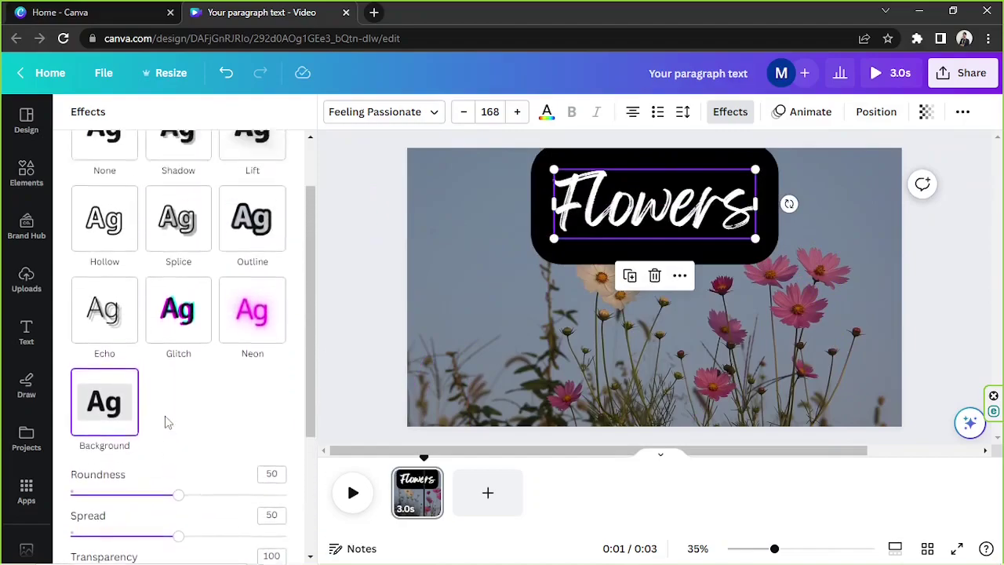
scroll(165, 422, up, 1)
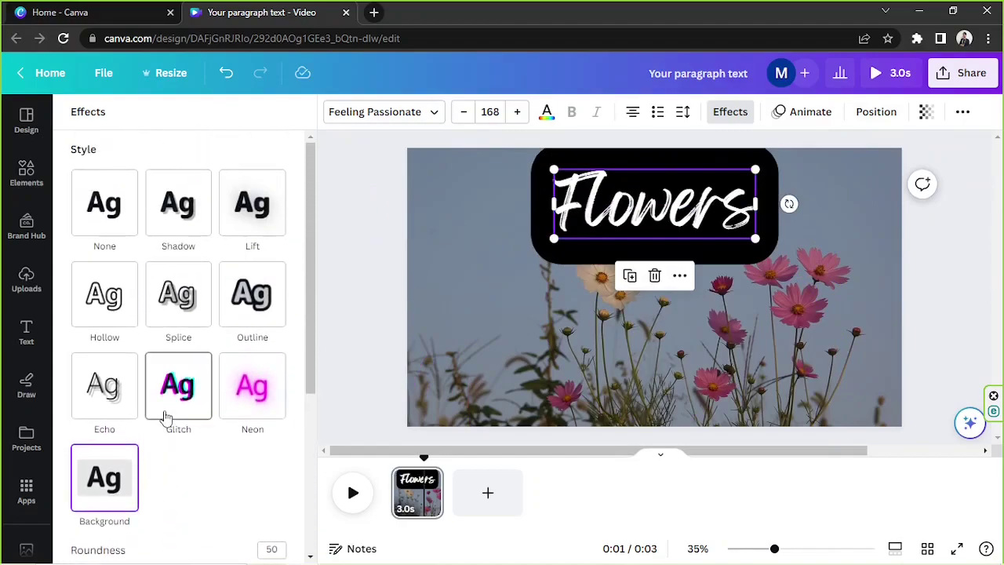
click(114, 220)
click(262, 221)
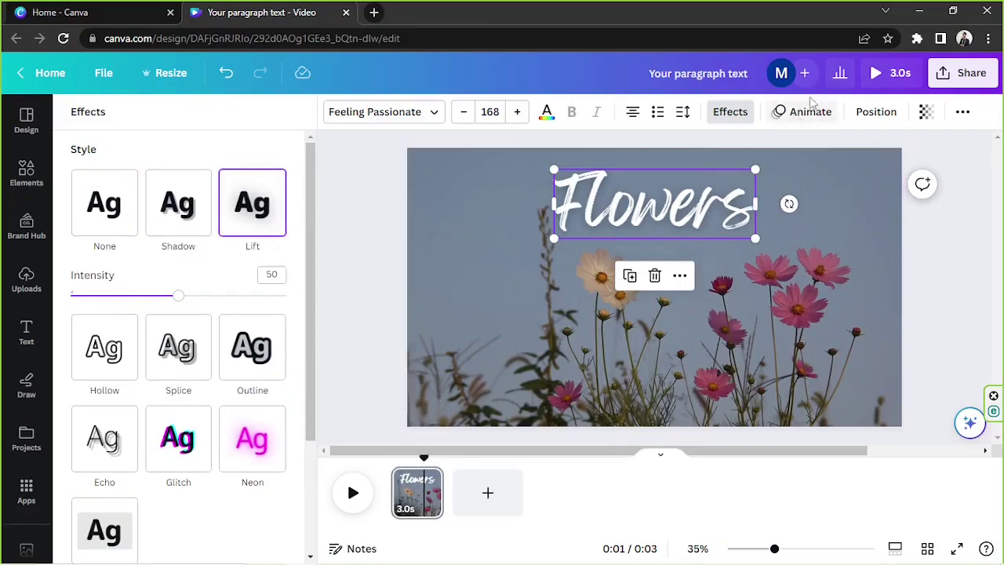
Give the Flowers title a Fade animation, shrink it to size 135, and centre it near the top
click(811, 112)
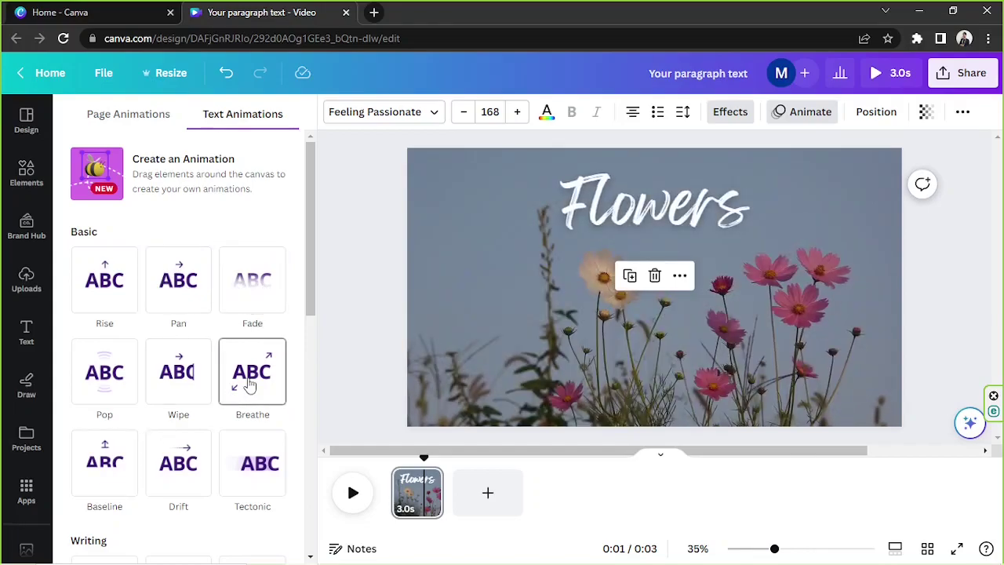
click(263, 288)
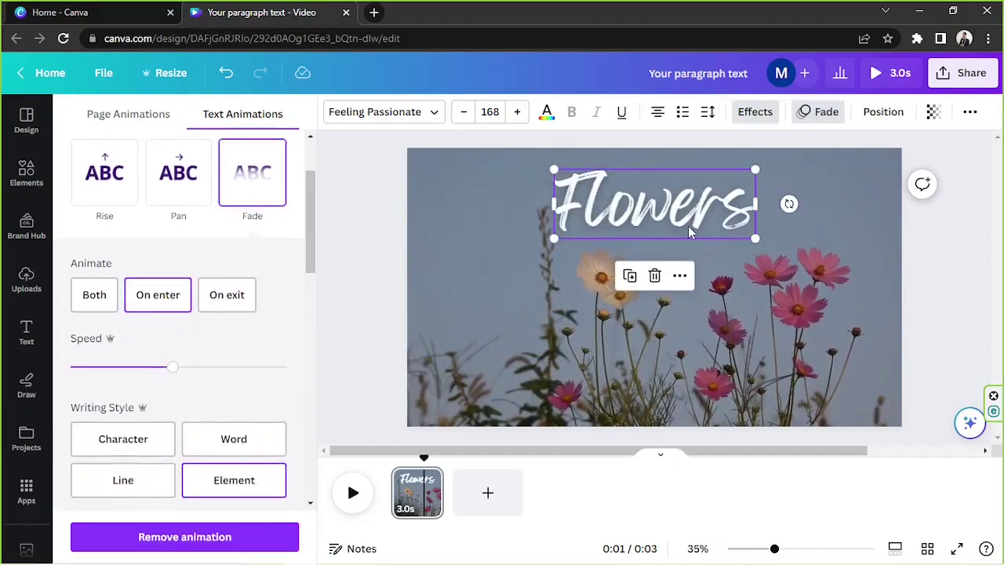
click(743, 234)
drag(755, 169, 715, 183)
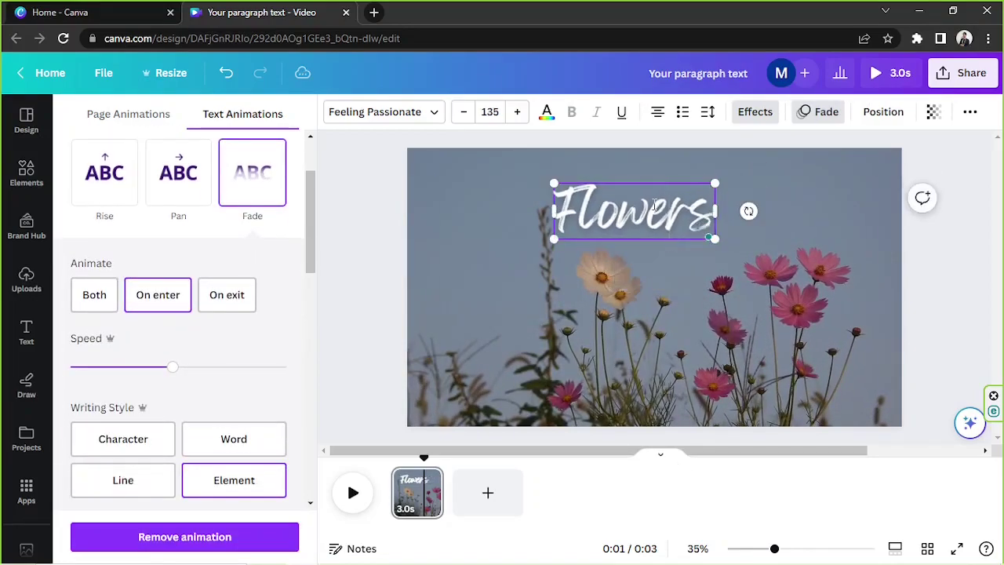
drag(646, 242, 662, 235)
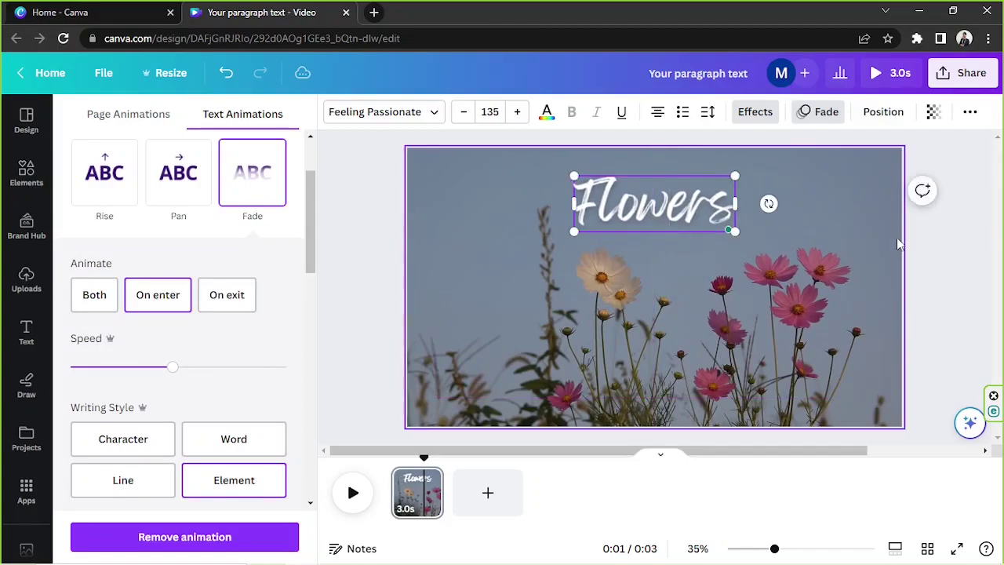
click(897, 237)
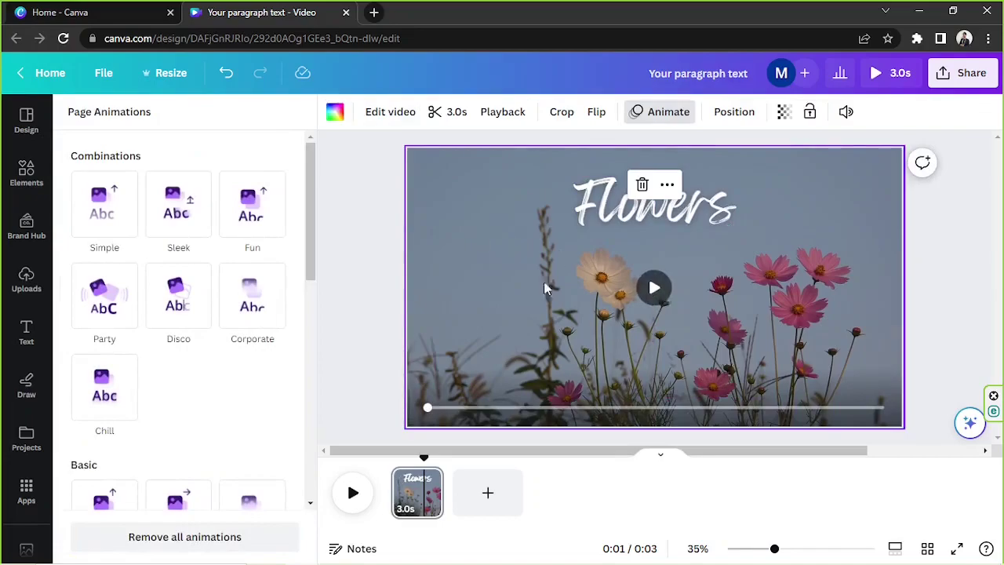
Add a golden sparkle from Recently used elements, replacing the first pick, and enlarge it around the title
click(21, 179)
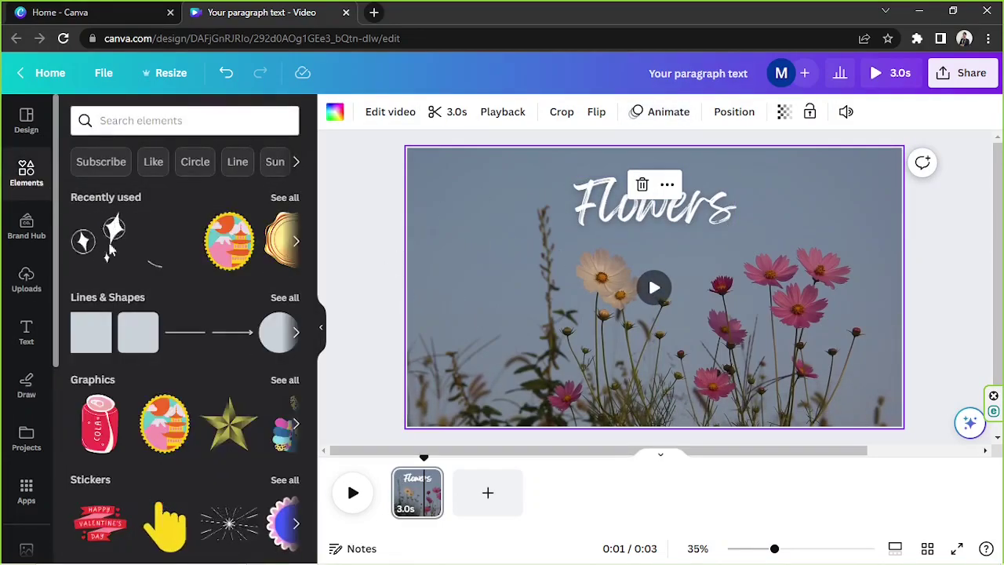
scroll(149, 264, down, 1)
scroll(149, 264, up, 1)
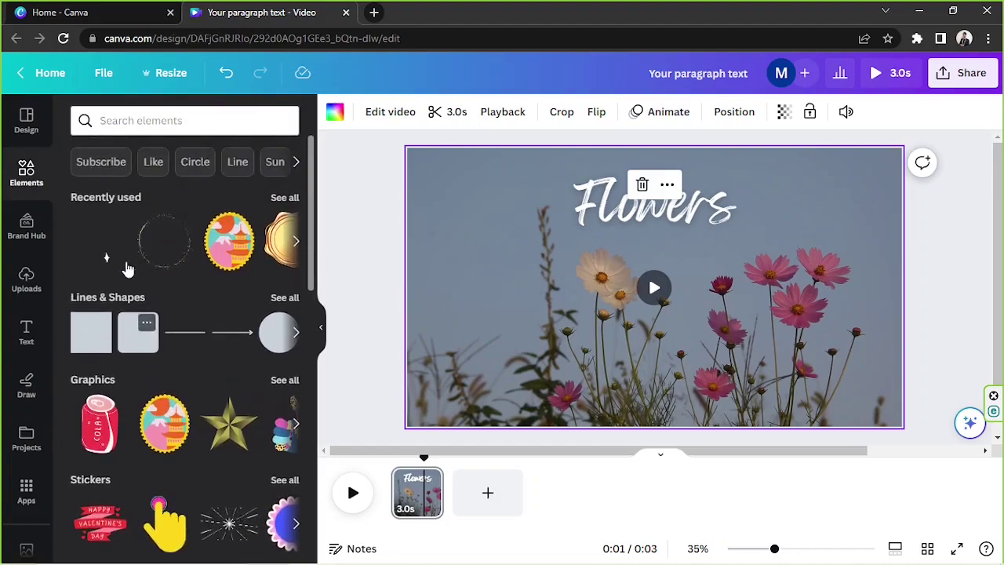
click(108, 235)
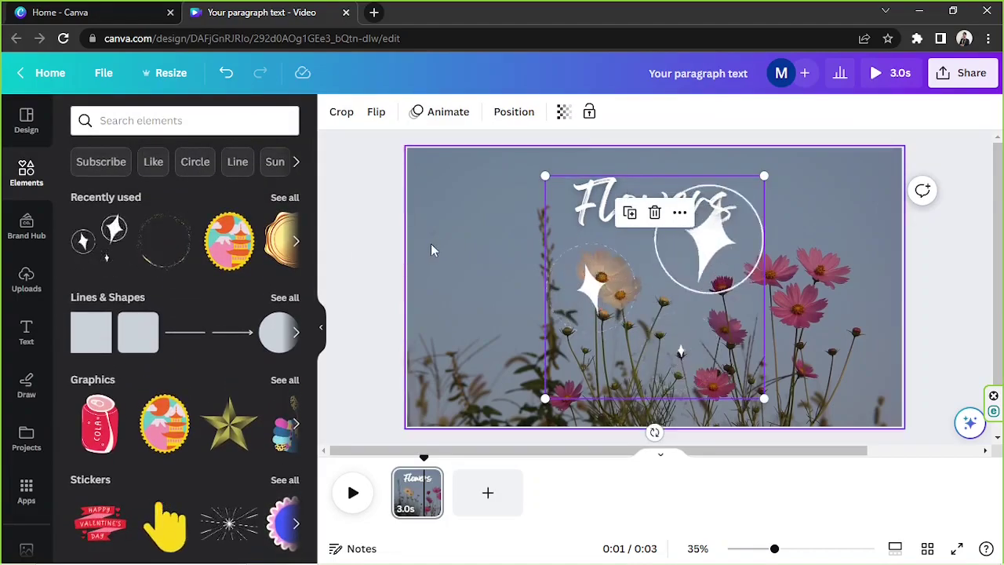
key(Delete)
click(142, 231)
drag(599, 299, 587, 254)
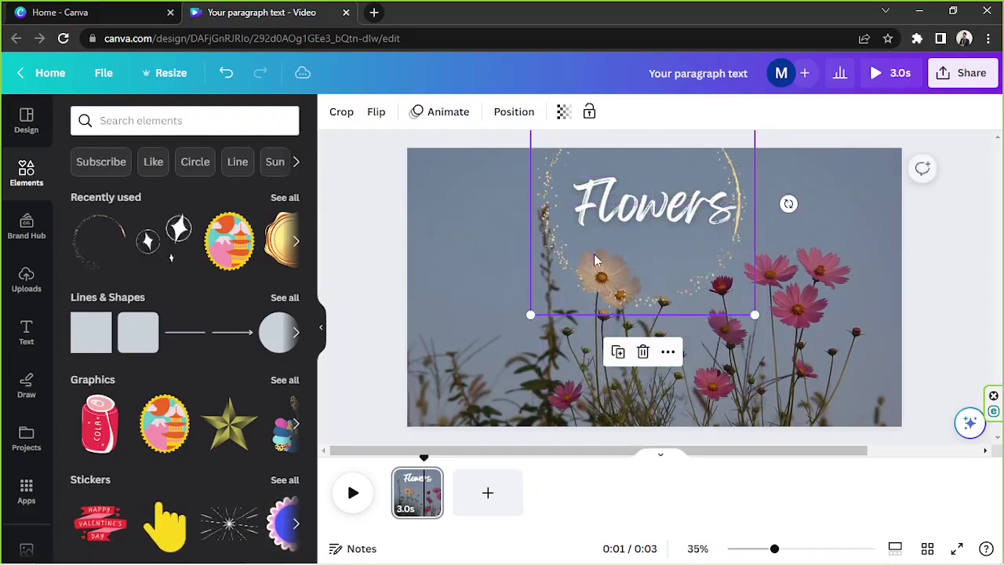
drag(533, 316, 722, 233)
click(710, 210)
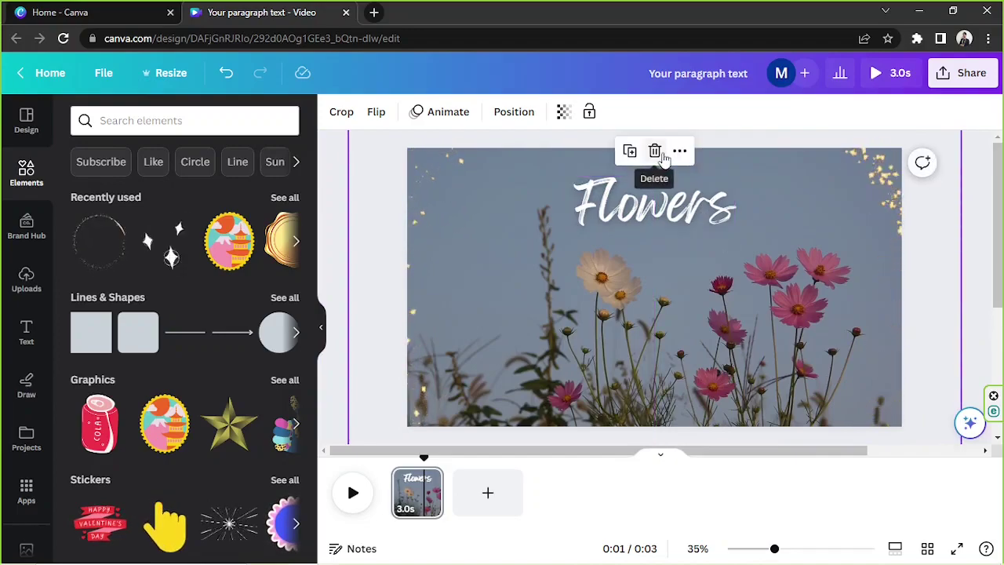
click(968, 267)
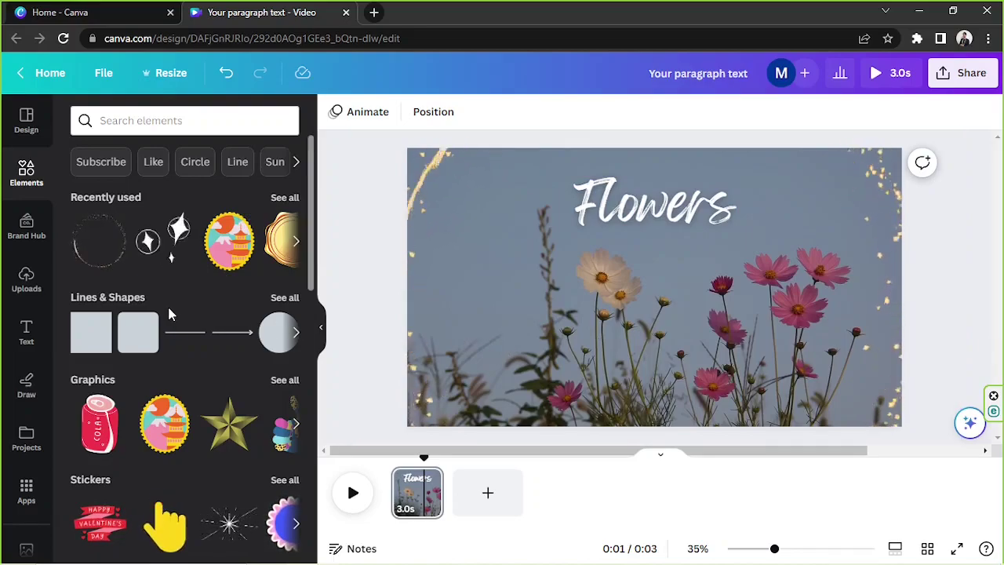
Add the Sweet Shots logo from uploaded images and shrink it into the bottom-right corner
click(12, 285)
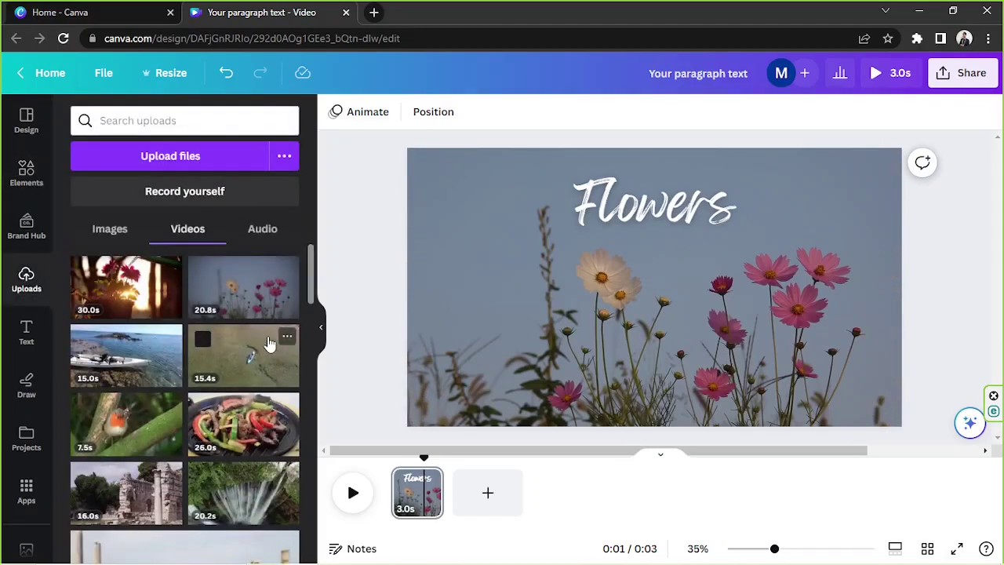
click(106, 233)
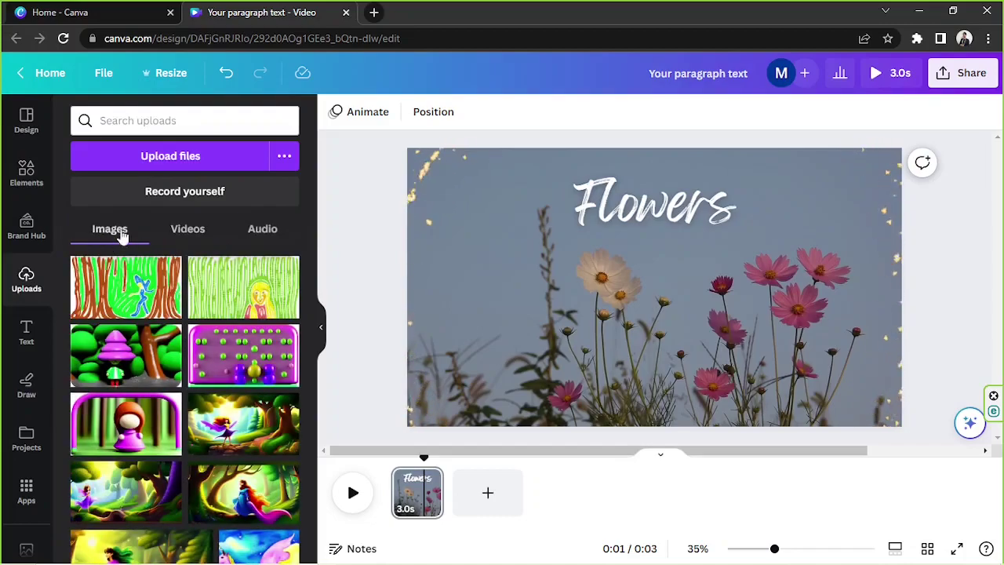
scroll(141, 264, down, 15)
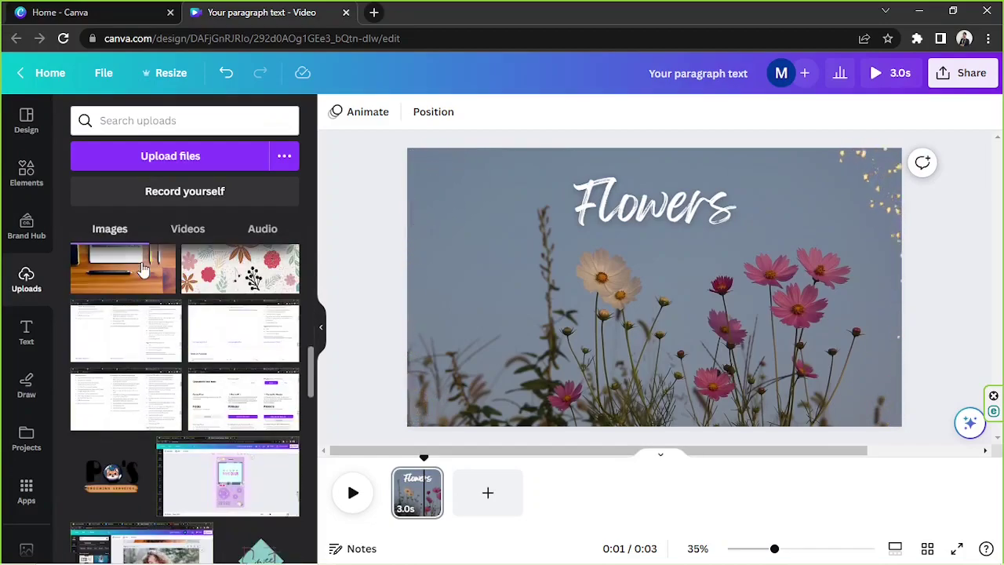
scroll(141, 266, down, 3)
scroll(142, 267, up, 2)
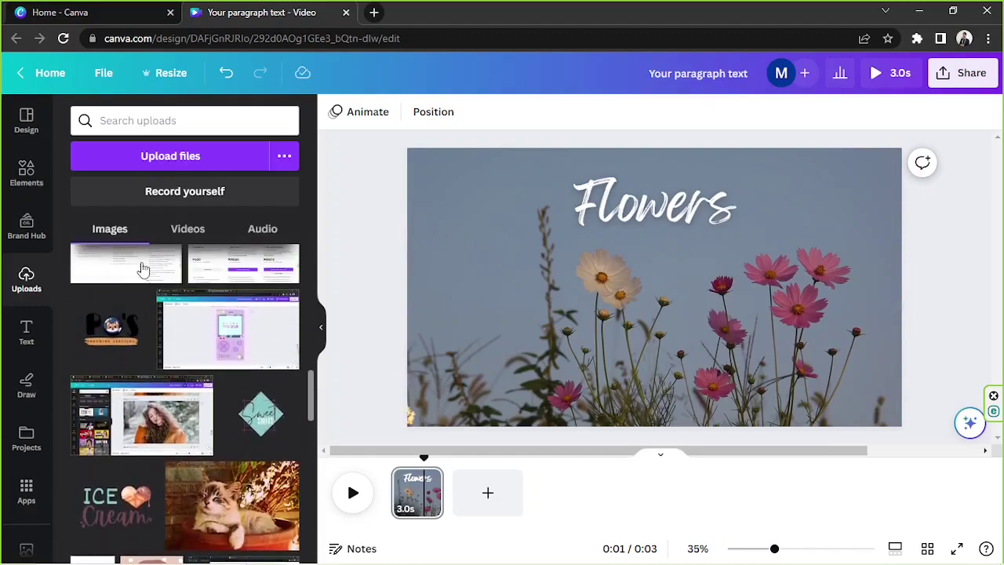
click(240, 422)
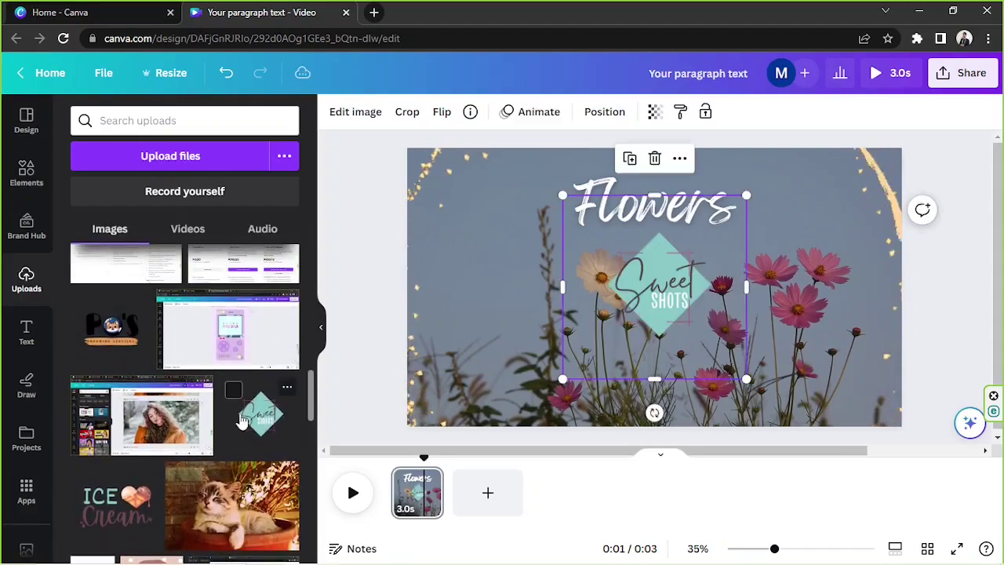
drag(638, 302, 921, 393)
drag(738, 280, 851, 375)
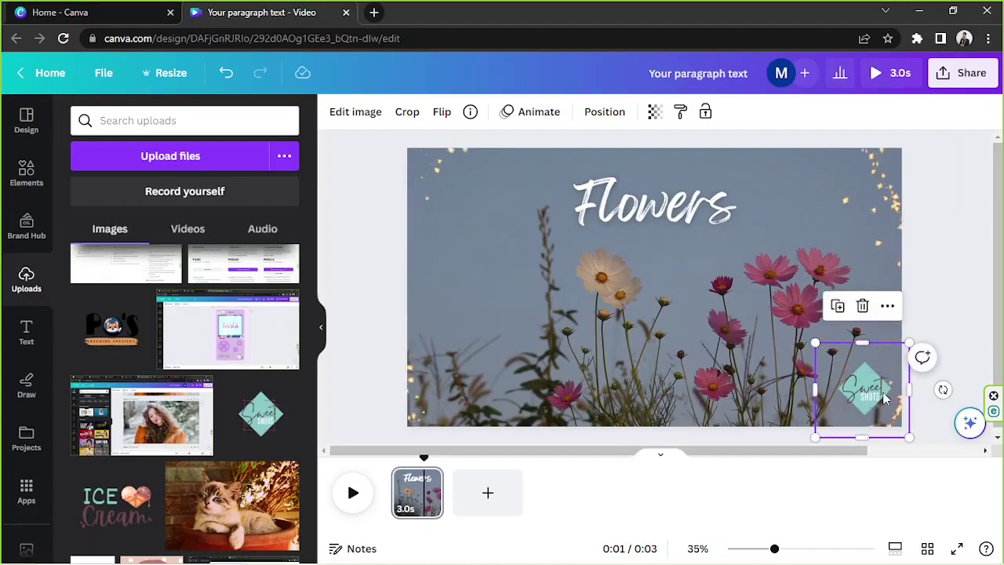
Lower the logo's transparency so it is partly see-through, and nudge it into place
click(654, 115)
drag(655, 174, 589, 177)
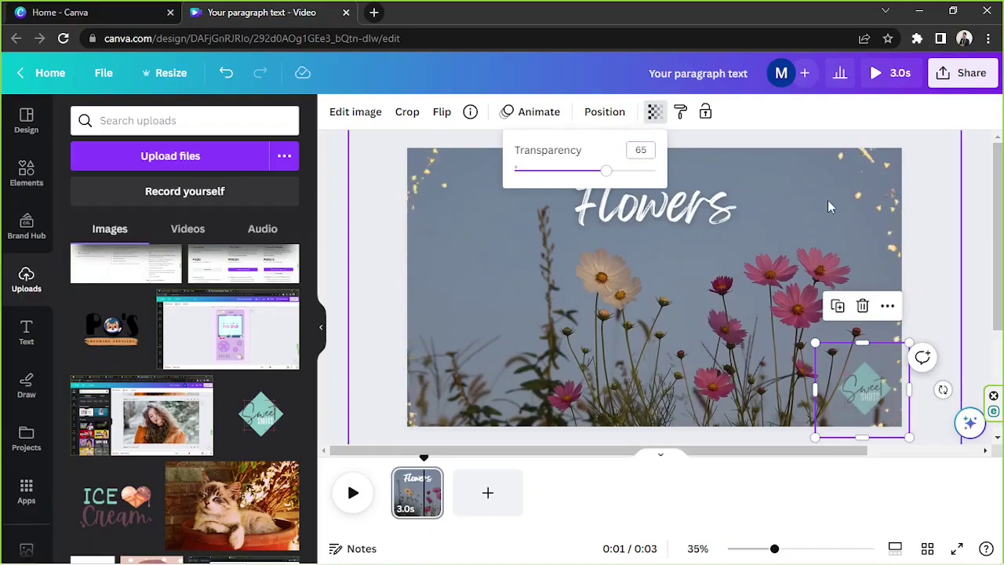
mouse_move(868, 389)
mouse_down()
mouse_move(857, 386)
mouse_move(866, 390)
mouse_up()
click(968, 302)
click(968, 302)
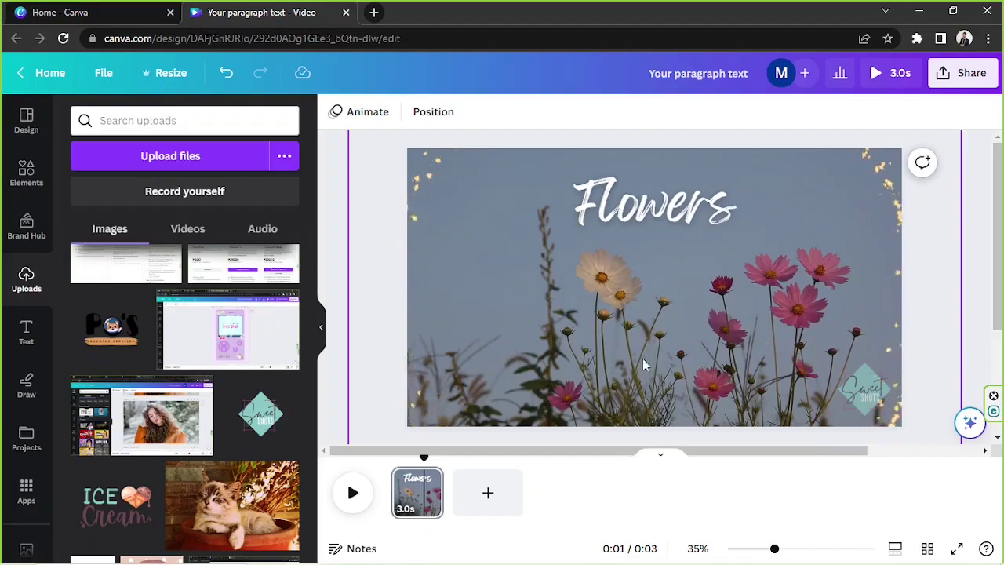
Add a new page and place the 30-second uploaded flower video on it
click(492, 497)
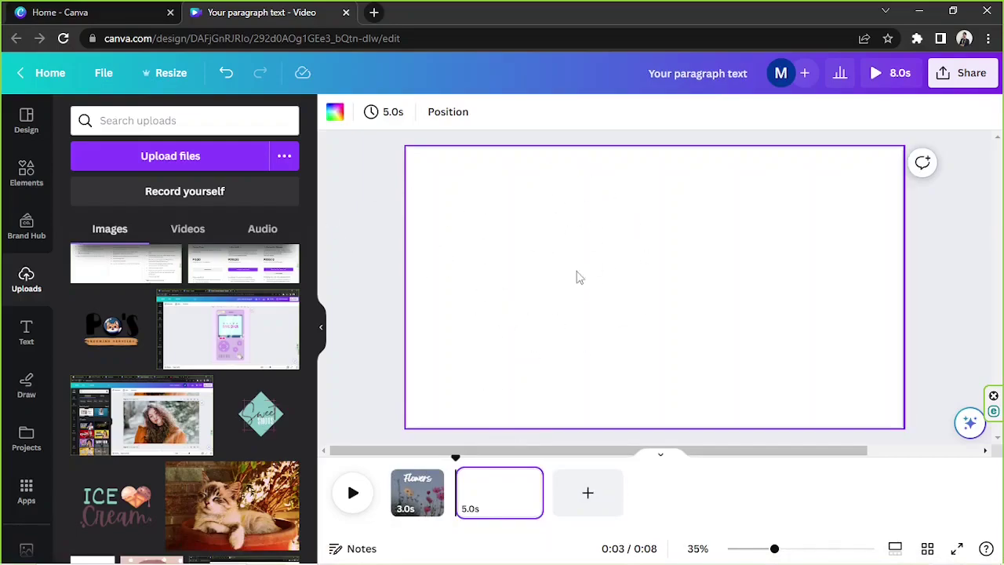
scroll(173, 297, up, 5)
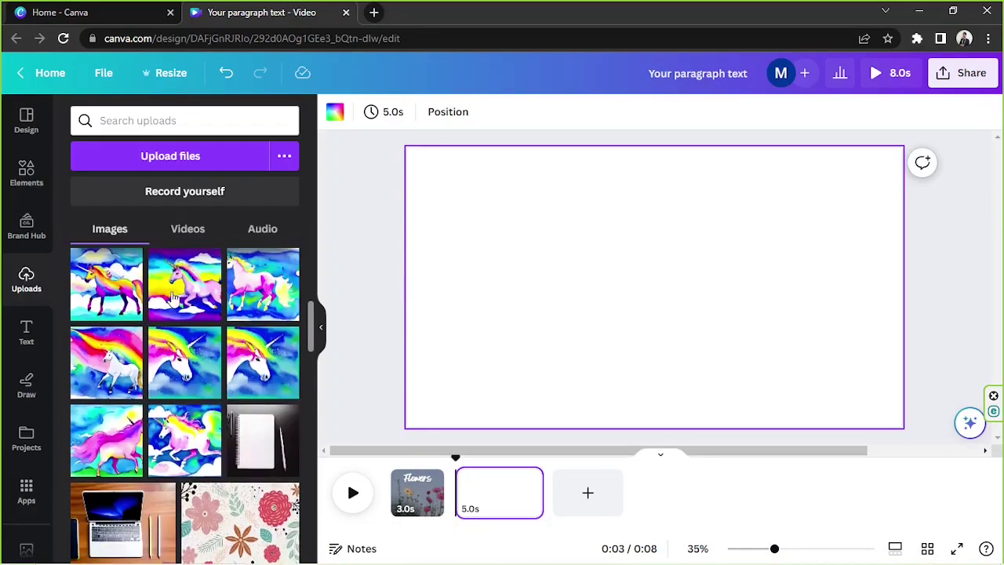
click(193, 234)
click(121, 282)
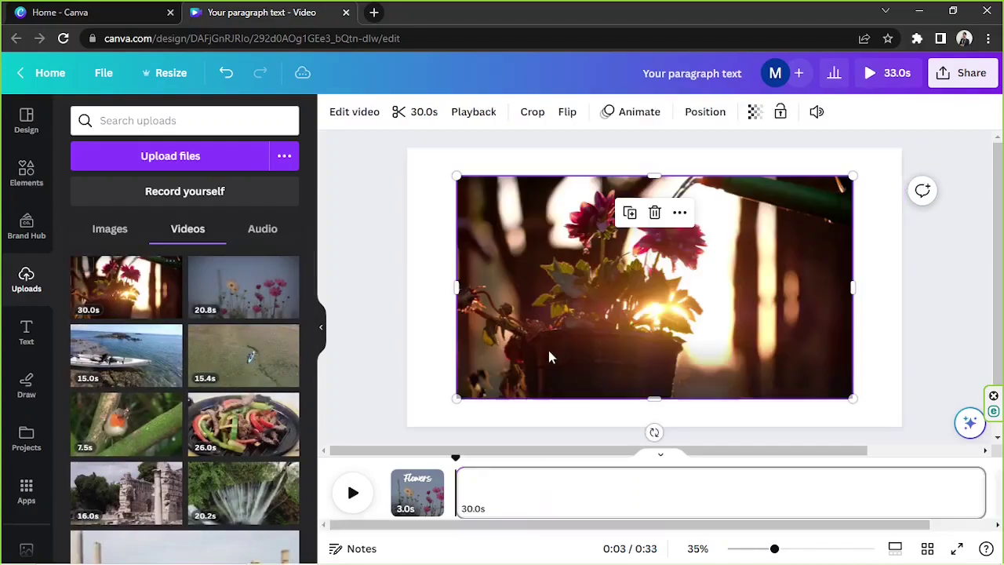
Set the flower video as the page background and adjust its framing
right_click(608, 265)
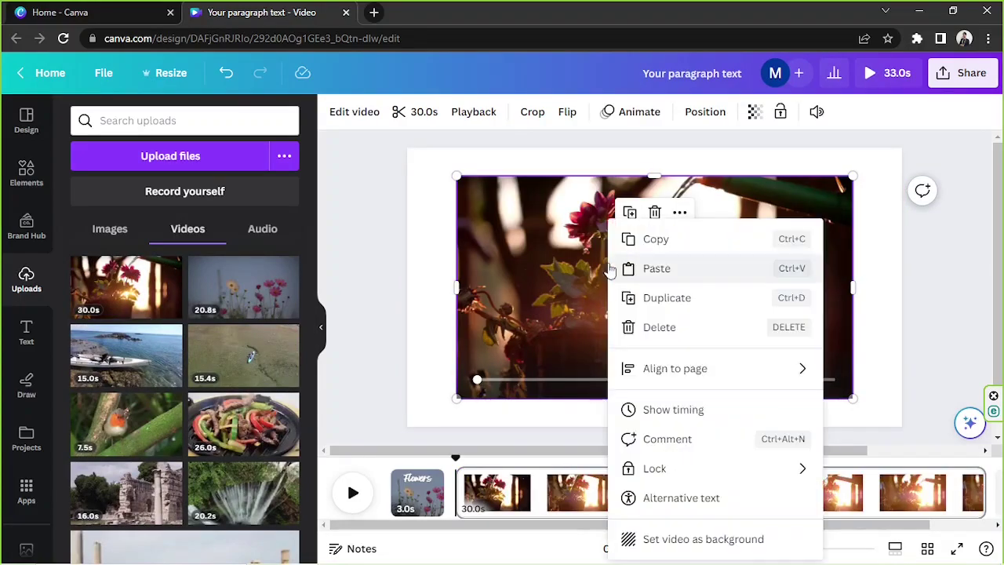
click(679, 538)
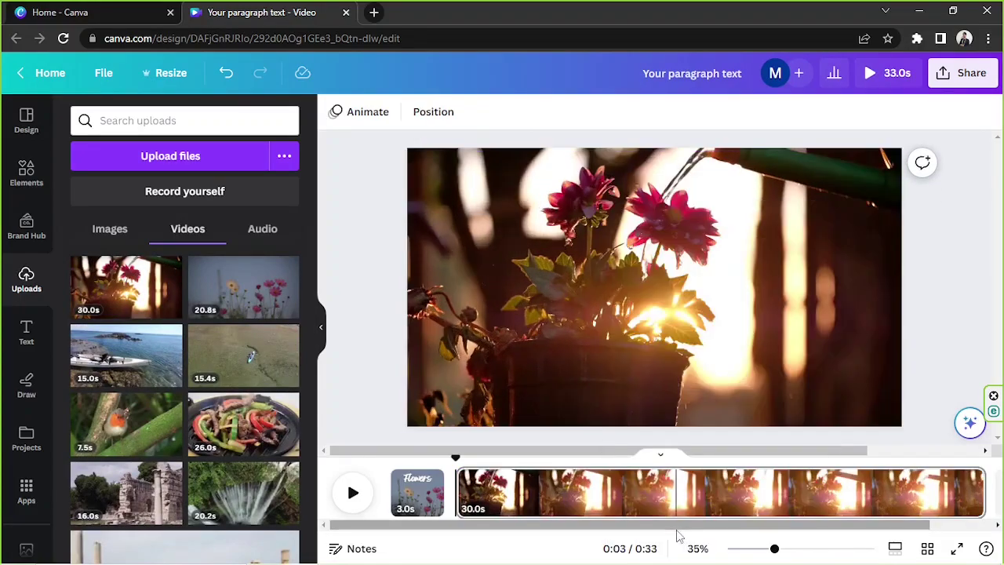
double_click(589, 313)
drag(602, 289, 628, 293)
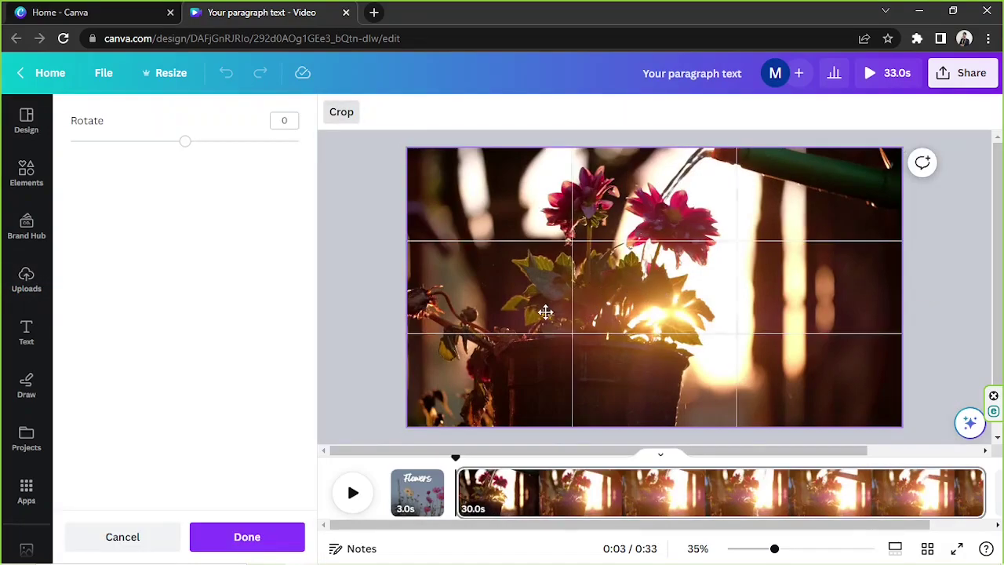
drag(545, 312, 547, 313)
click(265, 536)
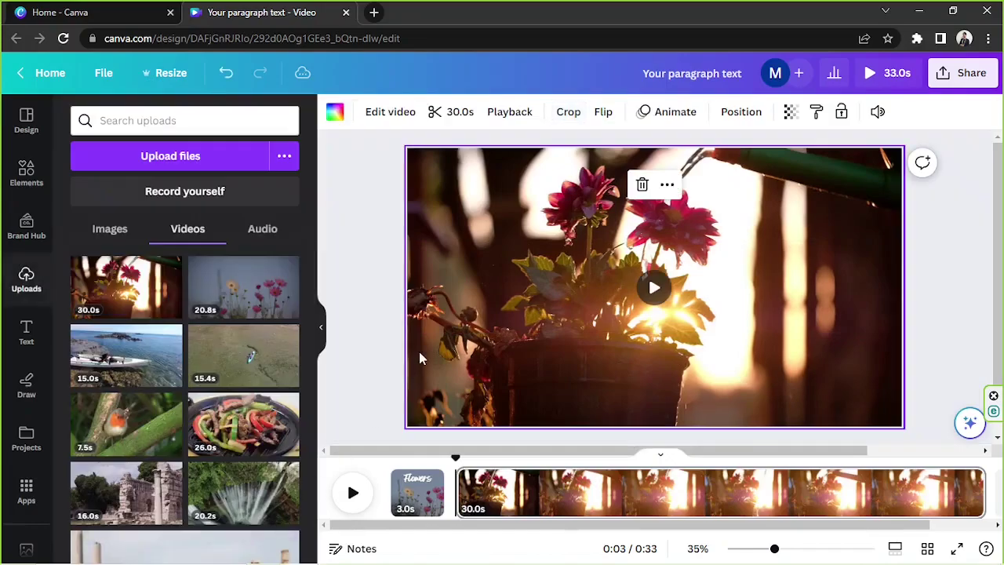
Trim the flower clip to 5 seconds
click(462, 114)
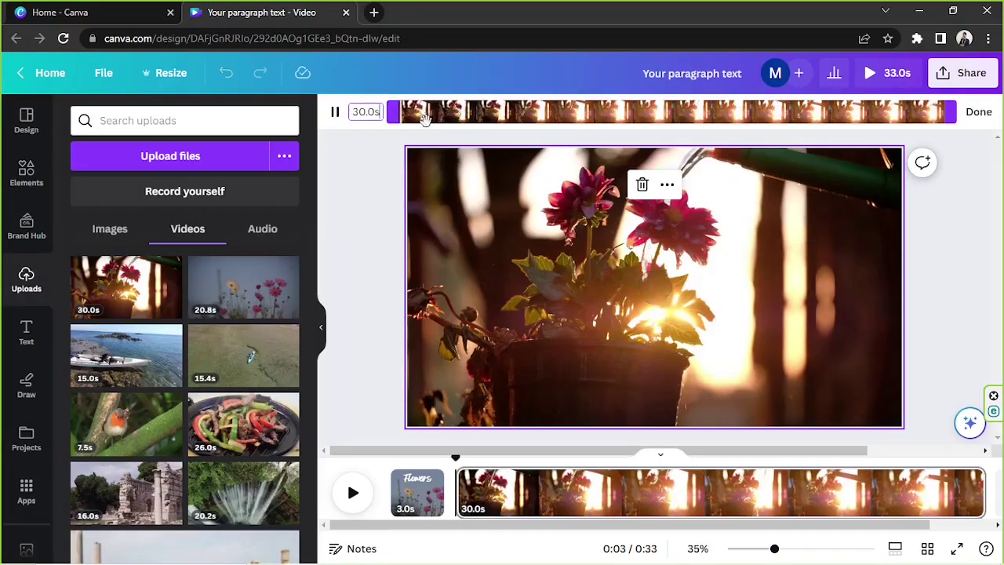
click(365, 113)
text(5)
key(Return)
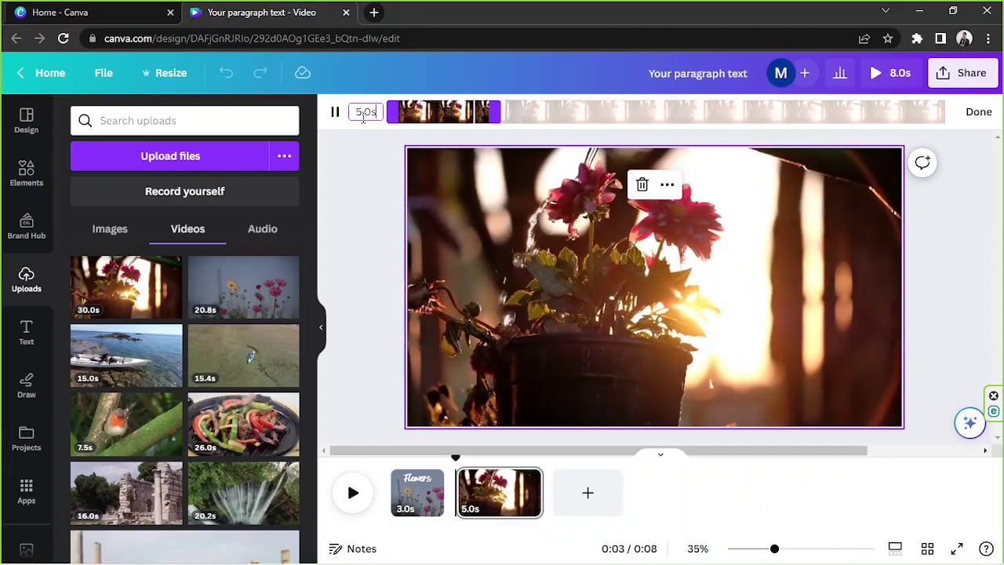
click(979, 112)
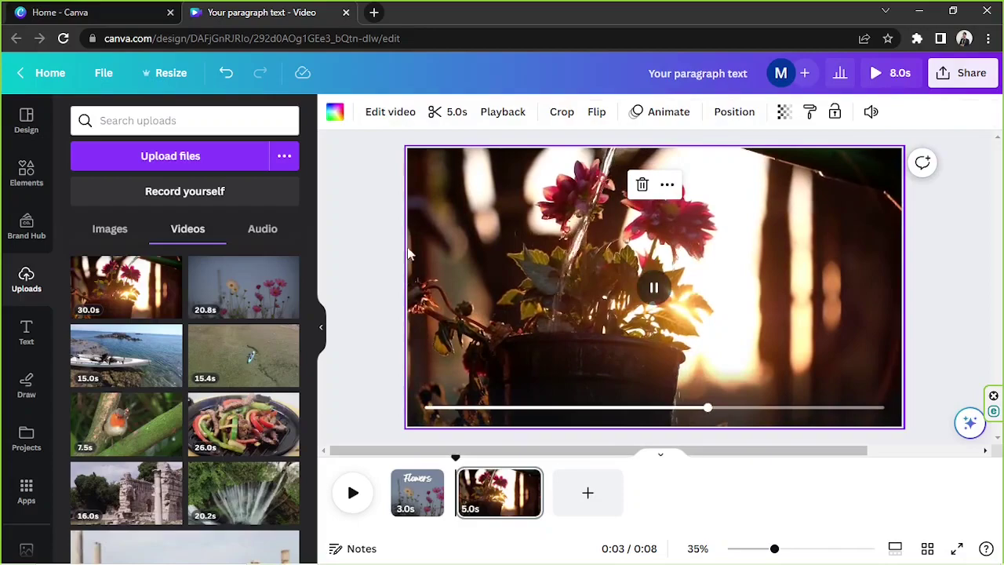
click(499, 114)
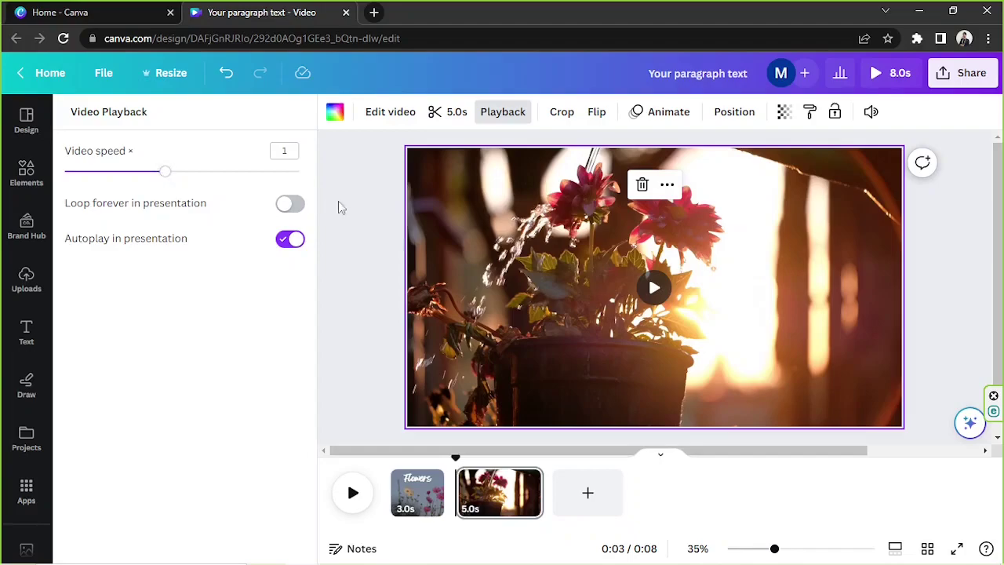
key(Escape)
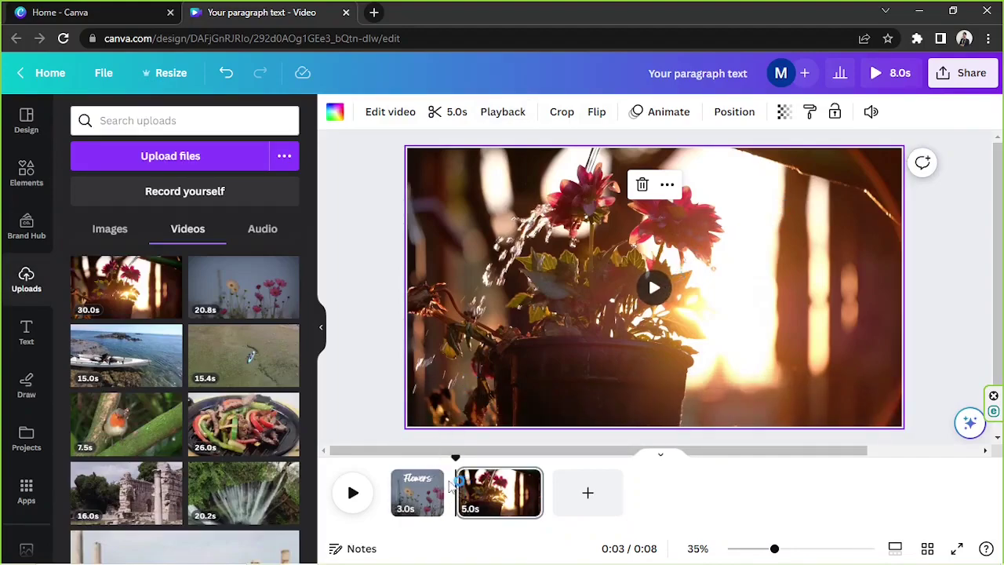
Apply a 0.5-second Match & Move transition between the title page and the flower video page
mouse_move(458, 487)
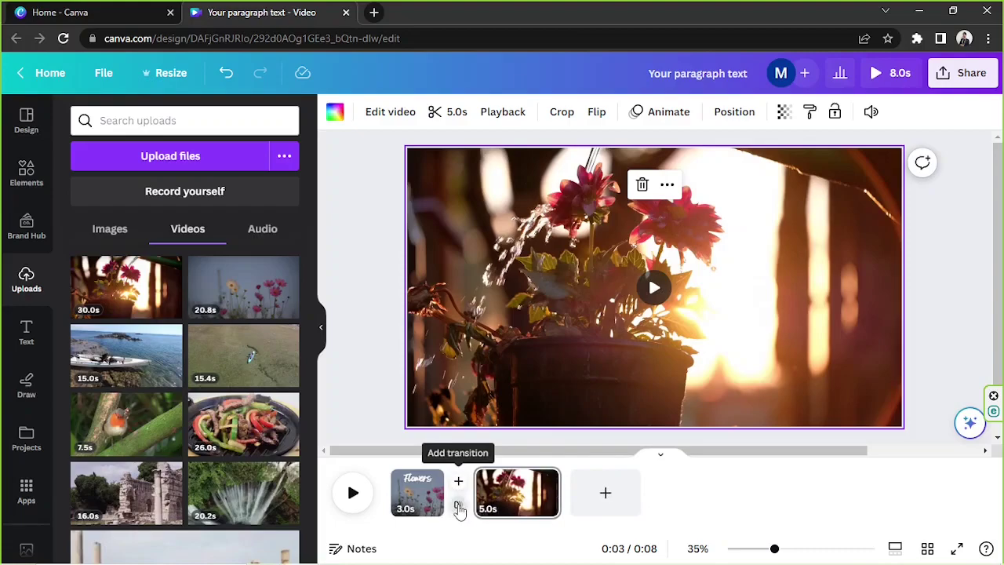
click(459, 508)
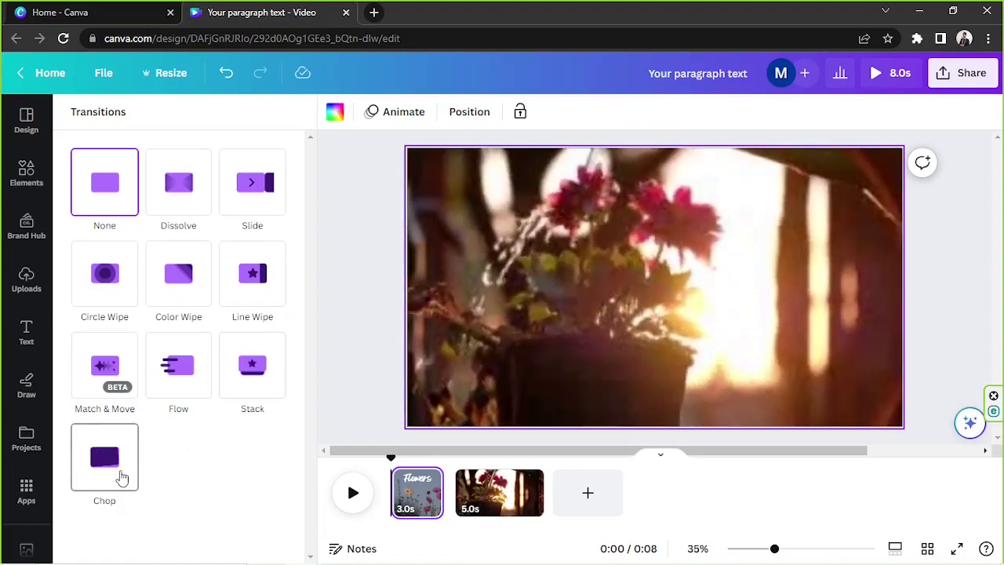
click(104, 369)
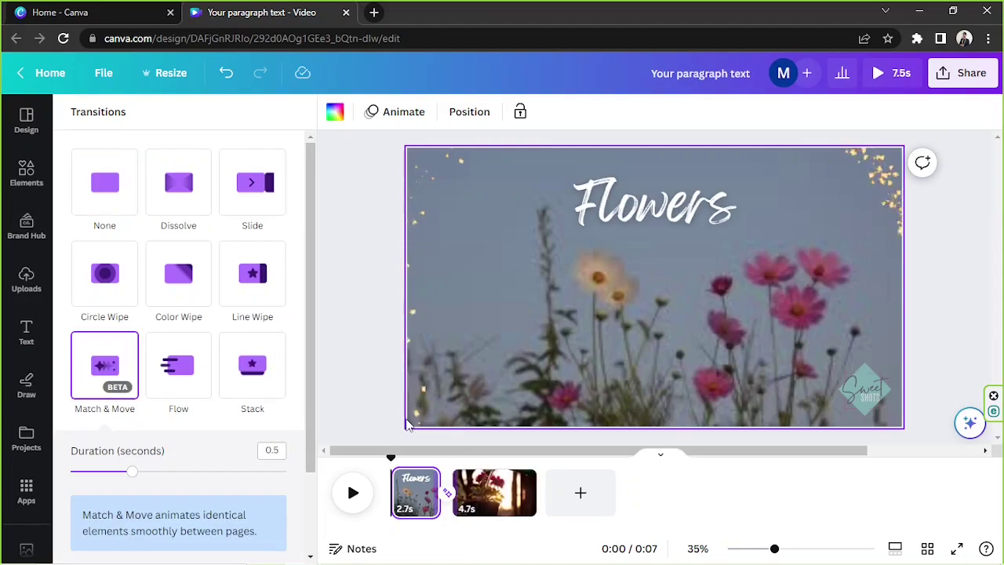
click(341, 306)
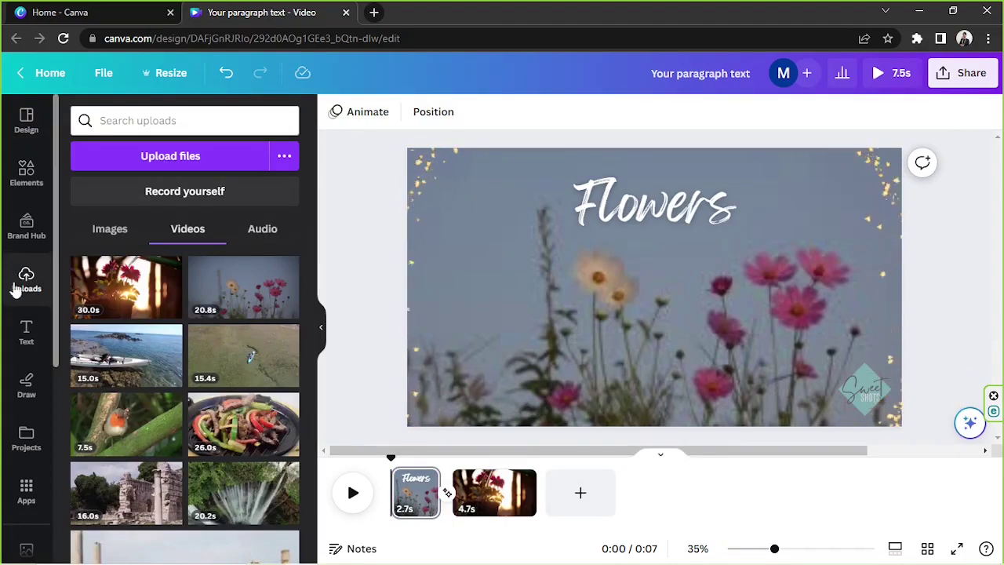
Upload the lo-fi-chillhop-beat-background file from Sample Music into the Audio uploads
click(264, 233)
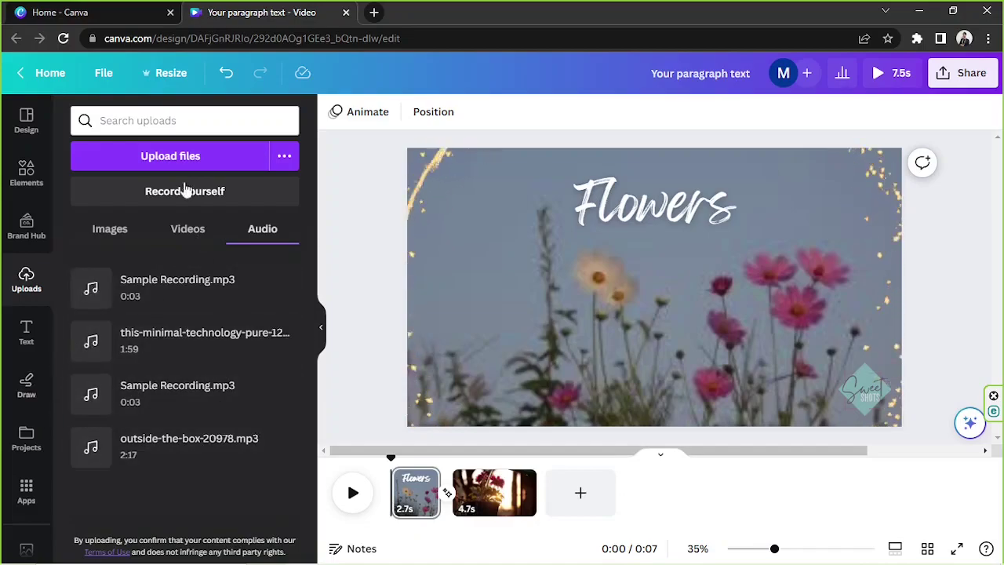
click(171, 159)
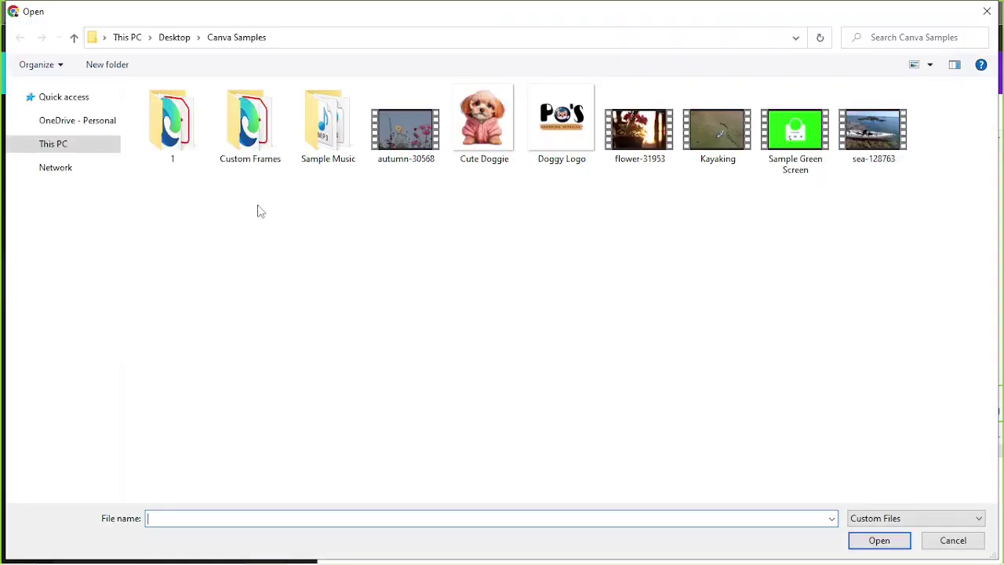
double_click(339, 134)
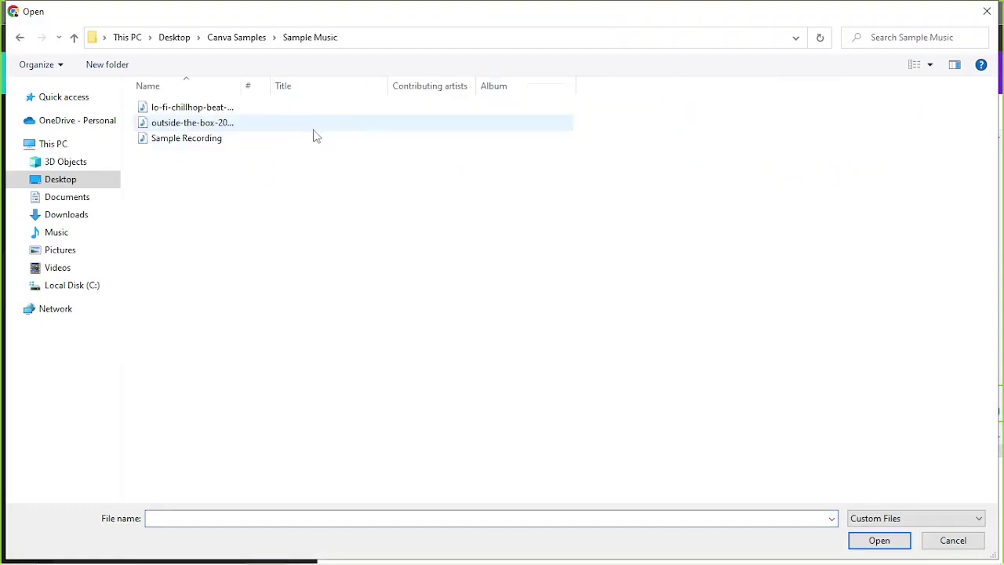
click(251, 108)
click(870, 544)
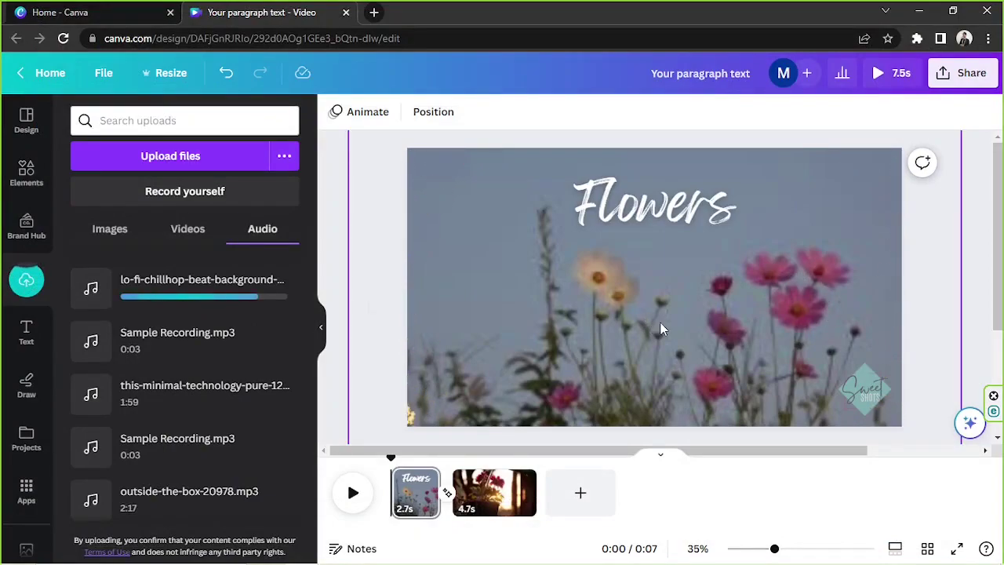
Add the lo-fi chillhop track under both pages and adjust it to start about 3 seconds into the song
drag(110, 297, 534, 291)
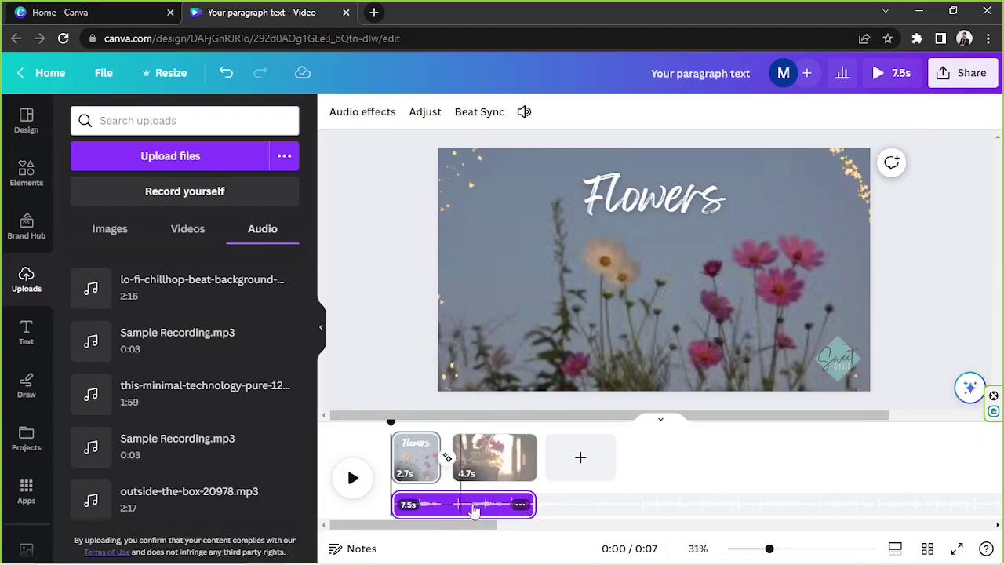
click(520, 506)
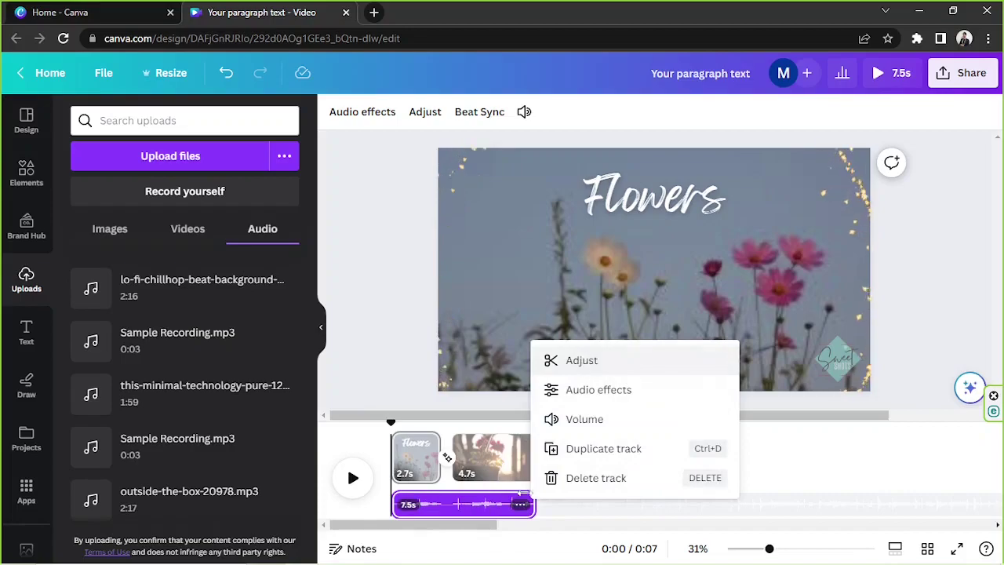
click(572, 363)
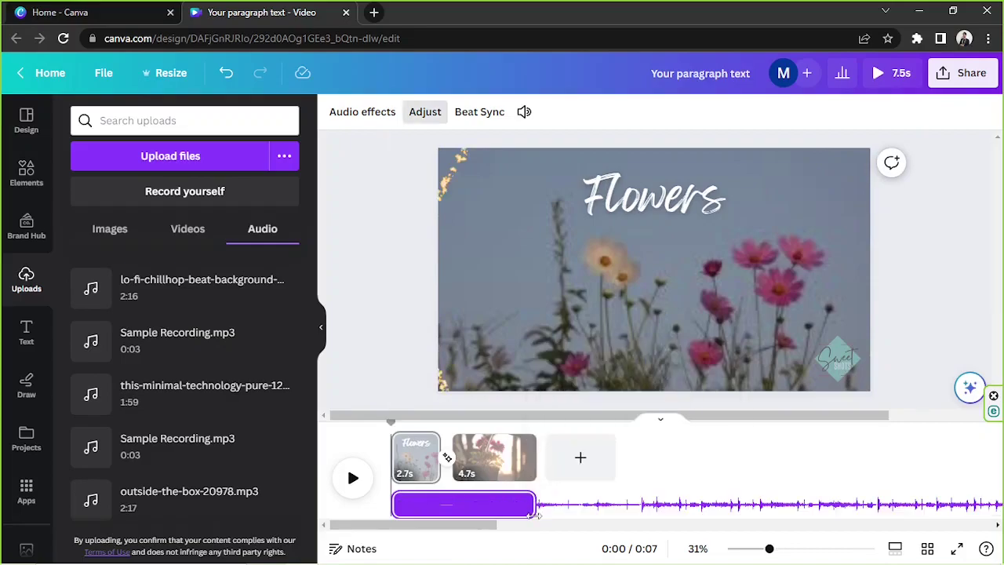
drag(466, 512, 486, 513)
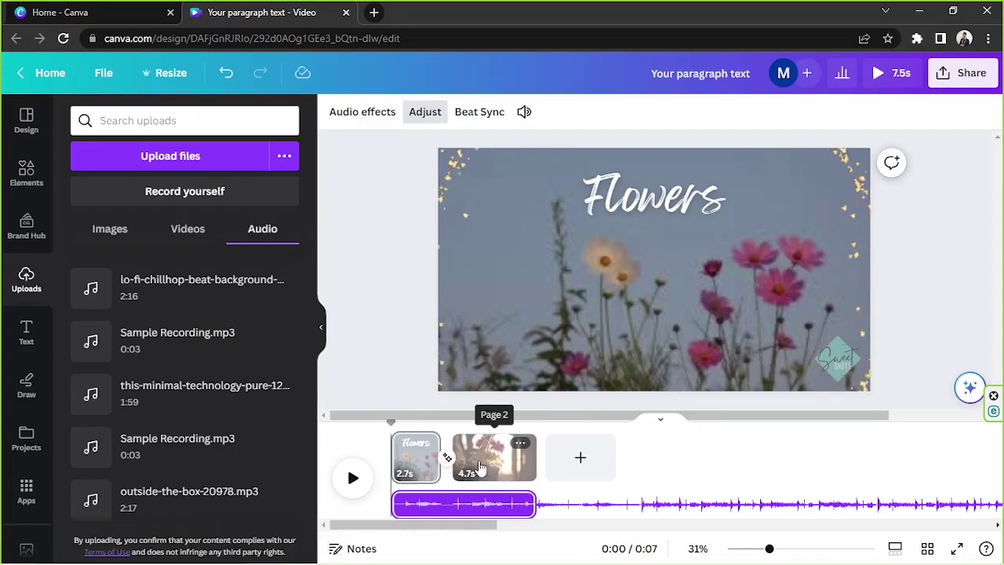
drag(493, 503, 444, 508)
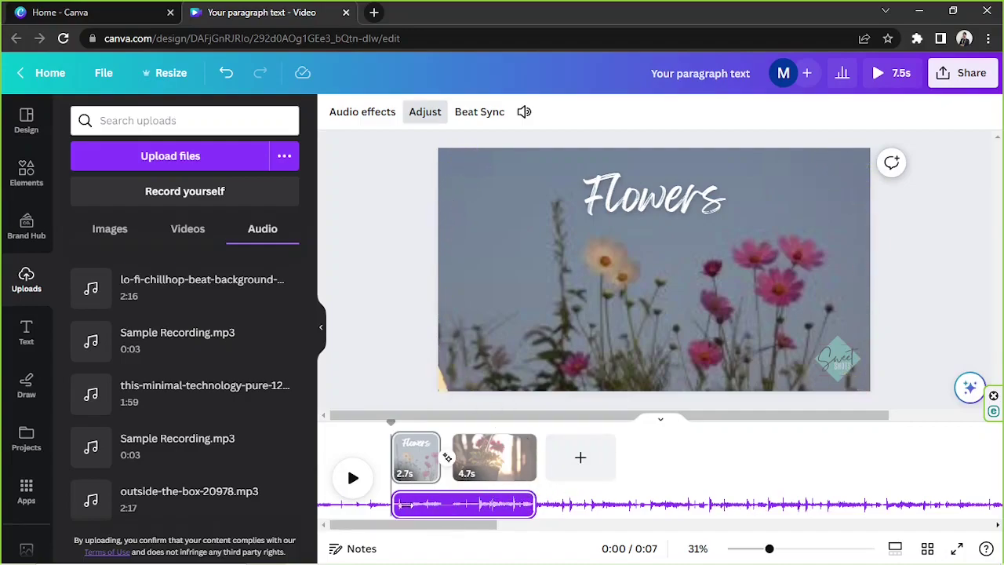
drag(445, 504, 490, 496)
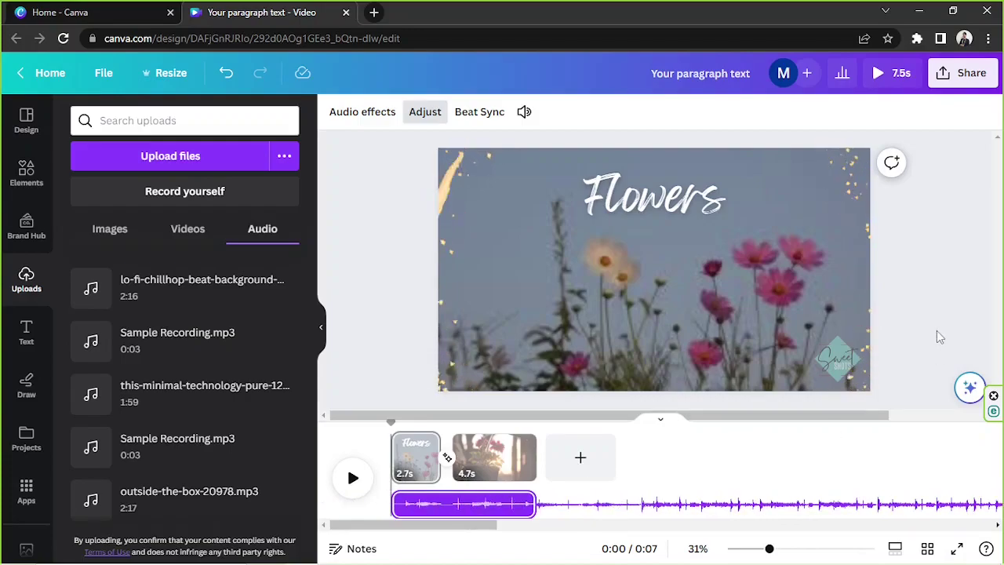
click(916, 282)
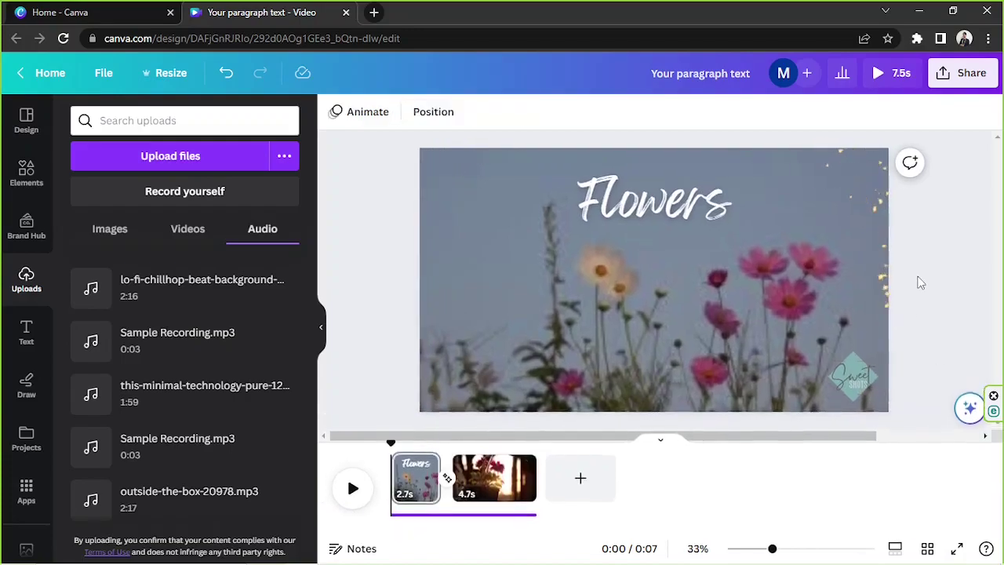
click(487, 516)
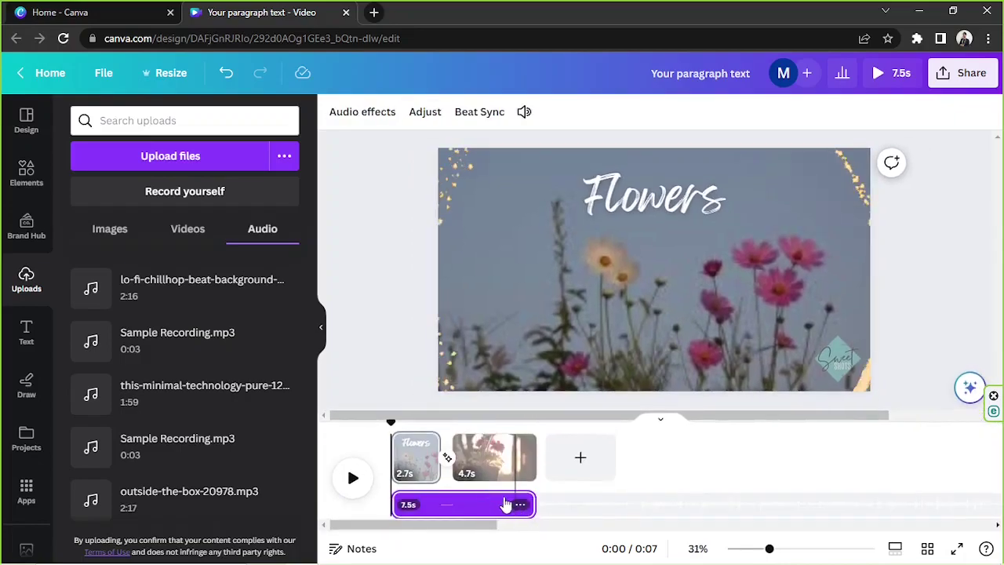
click(520, 504)
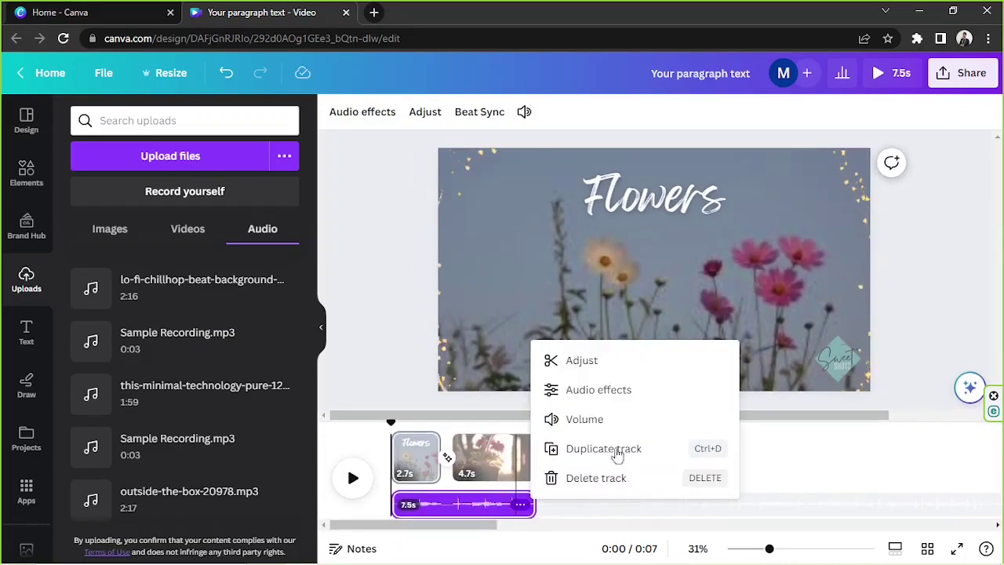
Delete the duplicate audio track, leaving one 7.5-second lo-fi music track
click(598, 390)
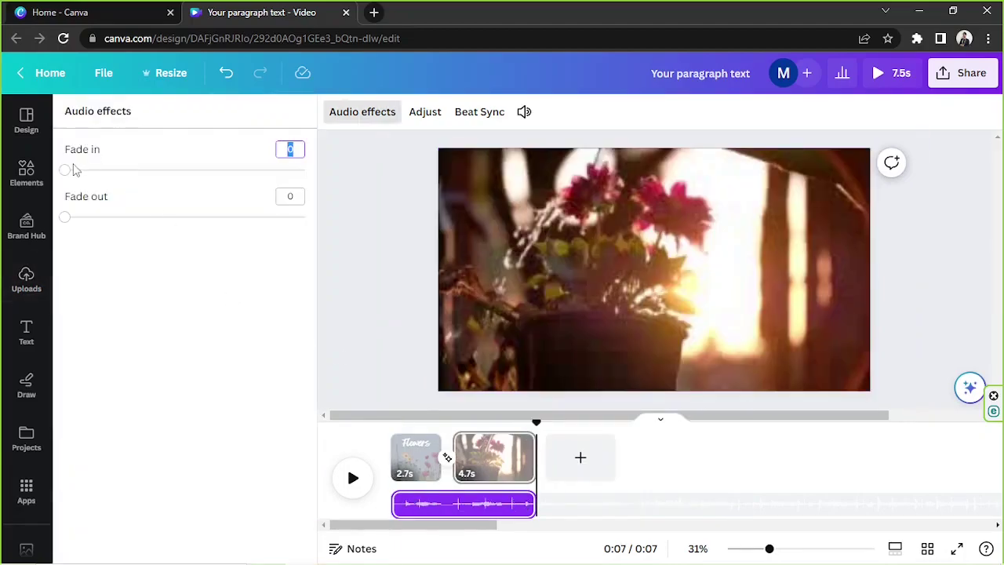
click(514, 504)
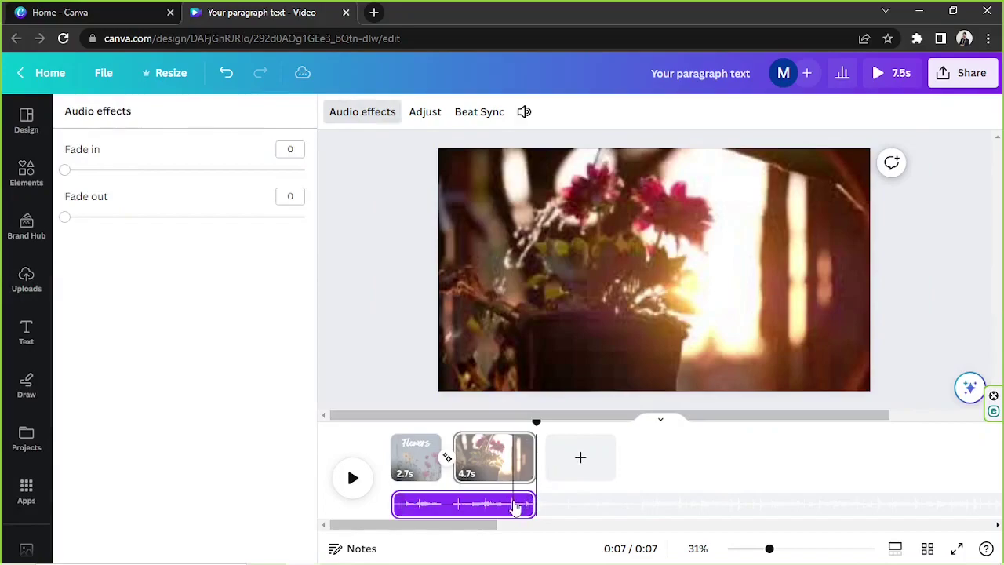
click(925, 289)
click(467, 506)
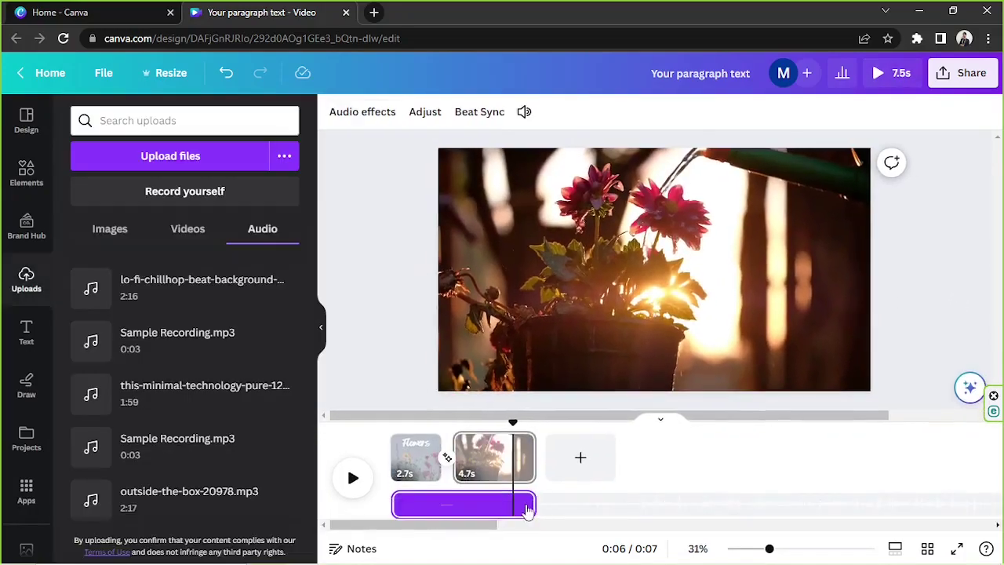
click(520, 504)
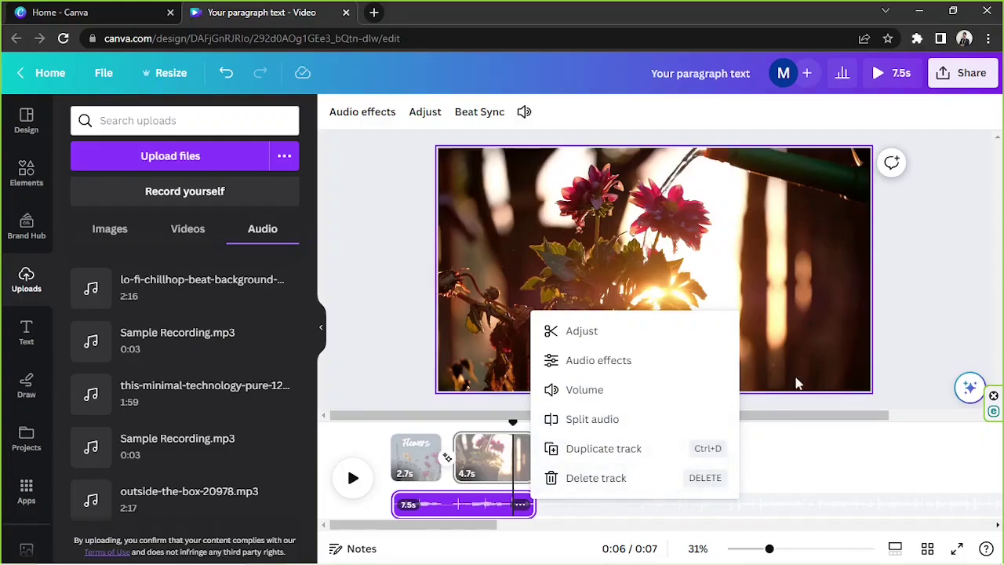
click(609, 482)
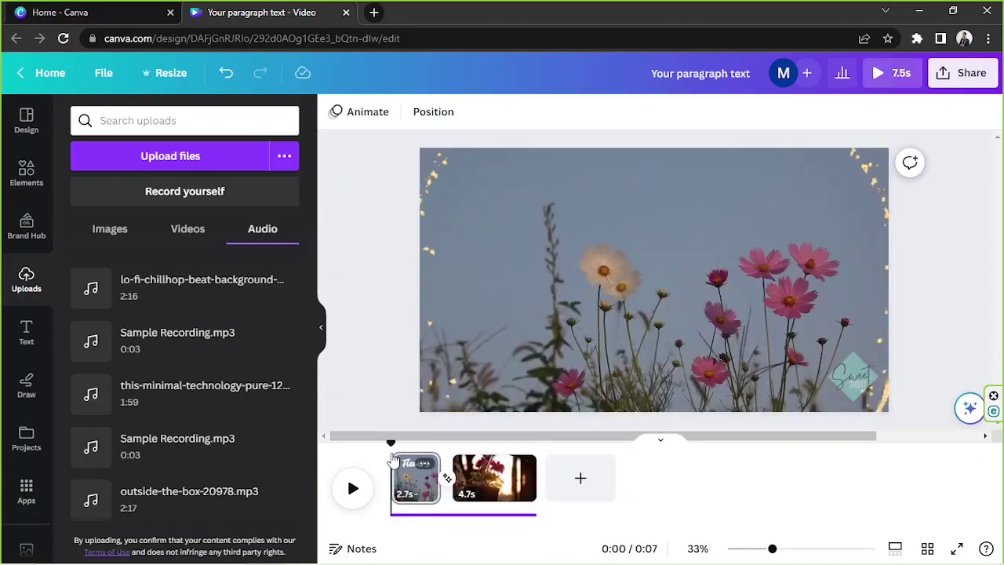
Set the lo-fi music track's volume to 110 and return the playhead to the start
click(452, 520)
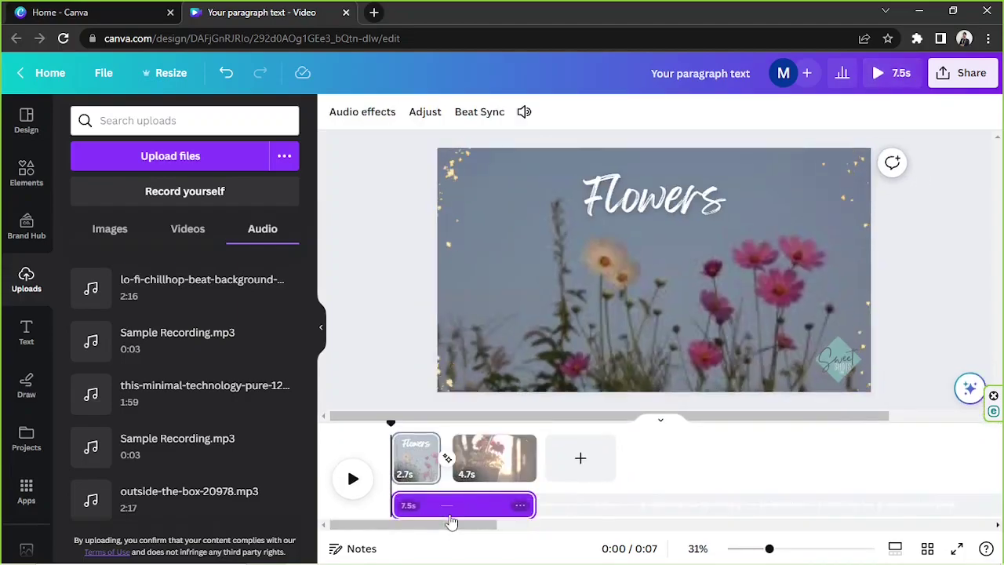
click(520, 504)
click(597, 420)
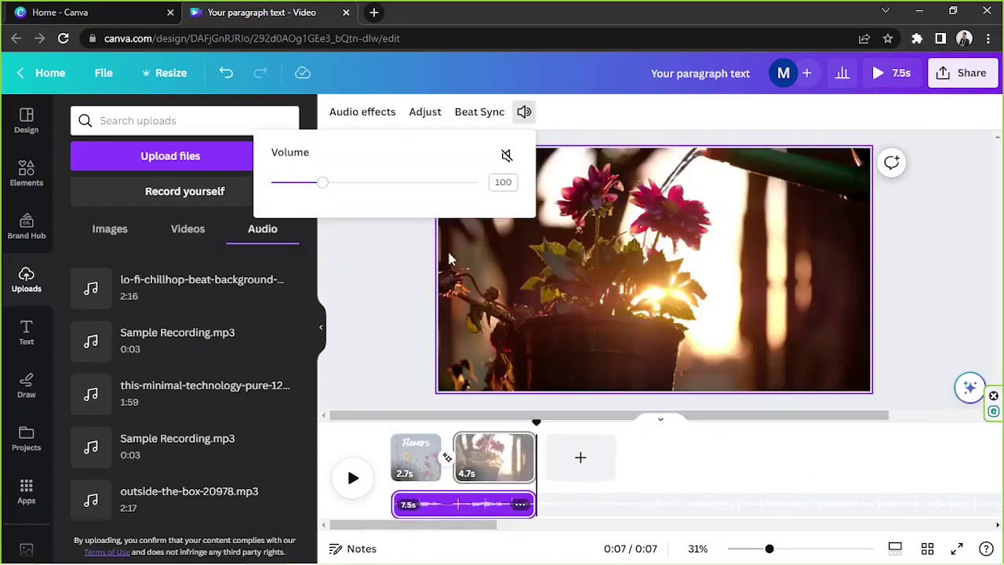
drag(324, 183, 327, 182)
click(867, 178)
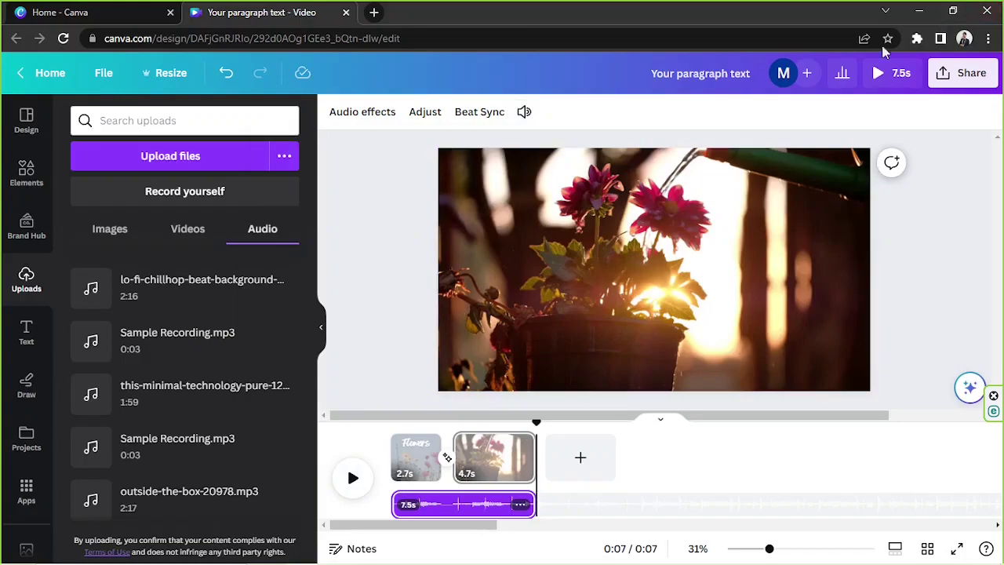
click(392, 434)
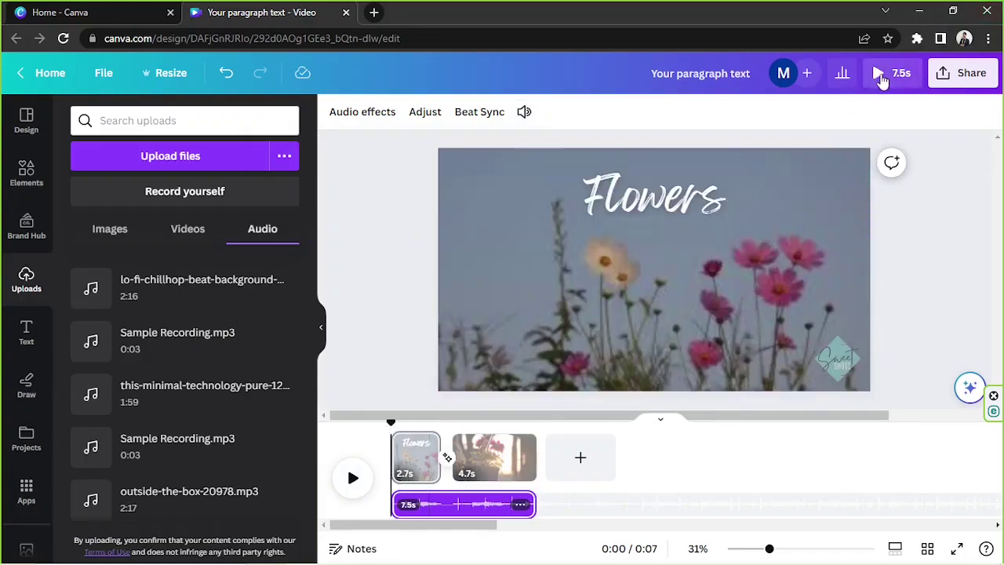
click(878, 73)
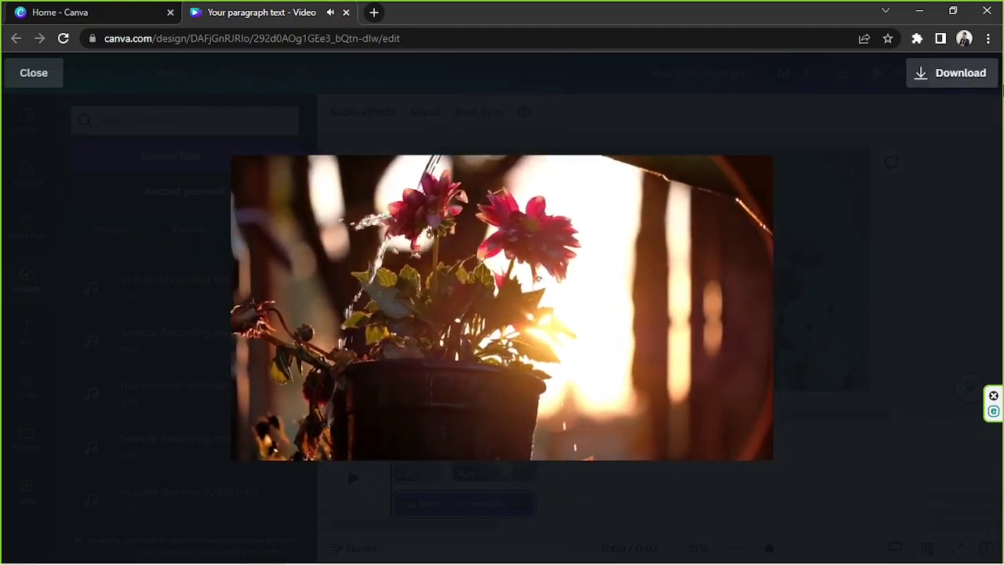
click(909, 236)
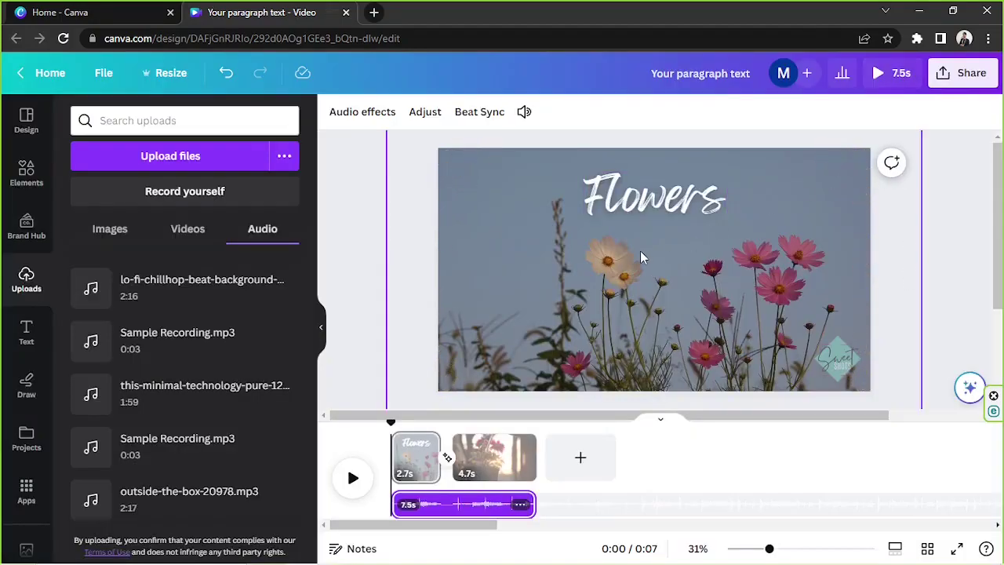
Copy the Sweet Shots logo from page 1 and paste it onto page 2
click(415, 451)
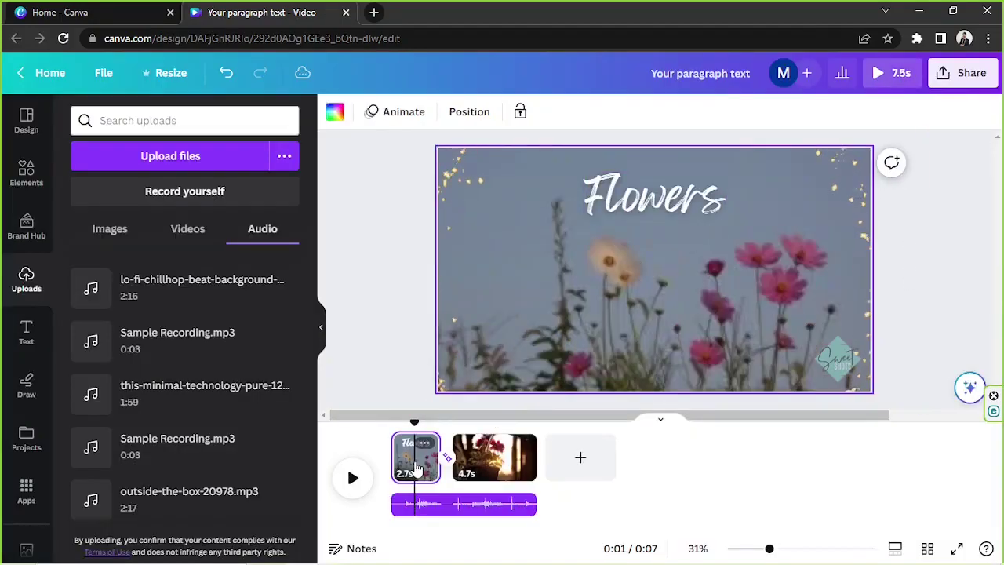
click(835, 362)
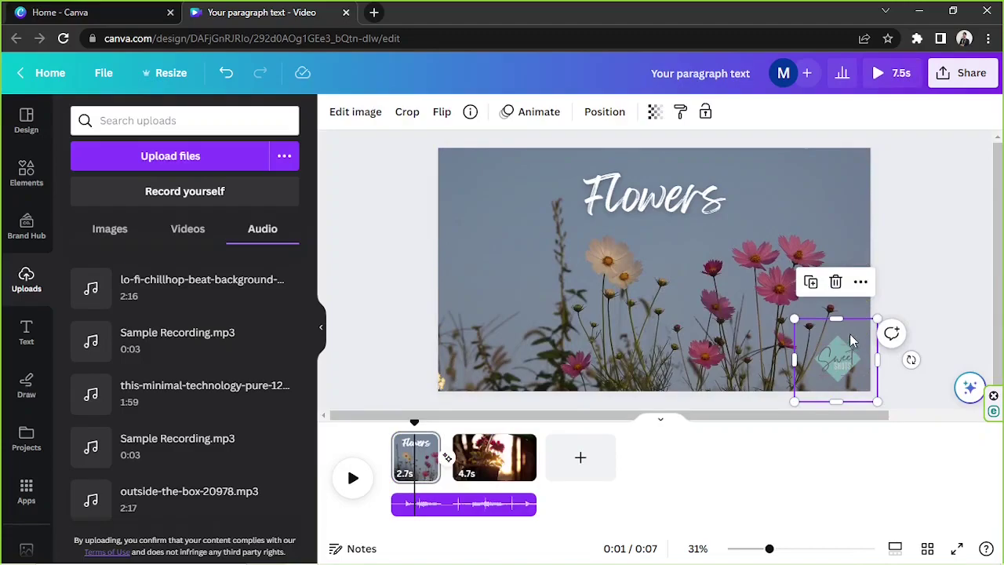
click(945, 265)
click(836, 406)
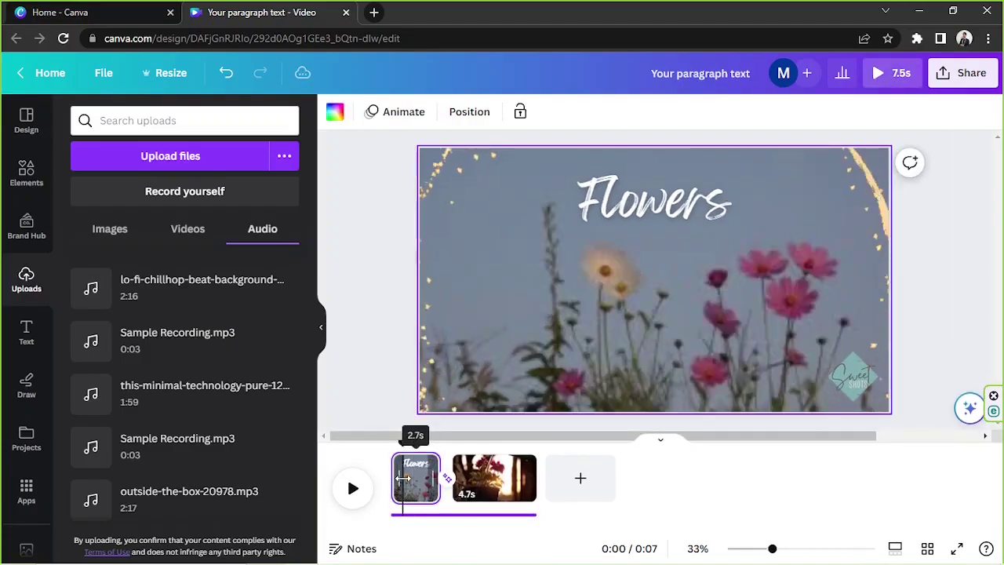
click(848, 369)
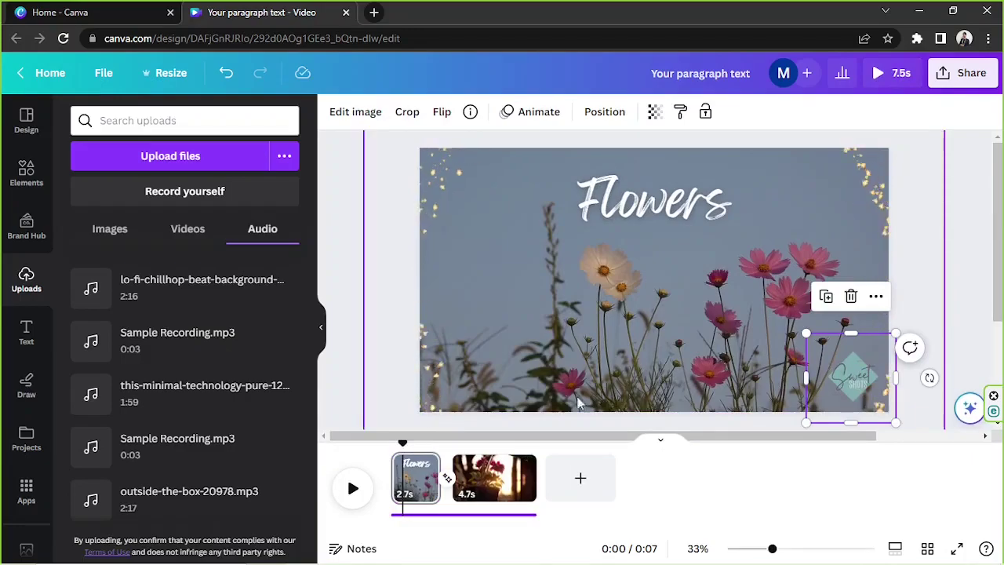
click(484, 490)
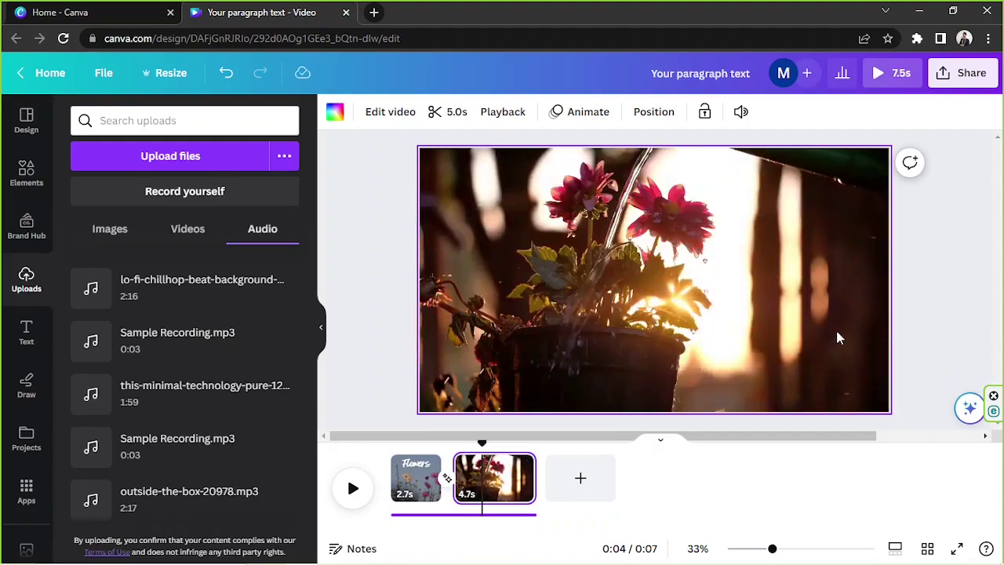
key(ctrl+v)
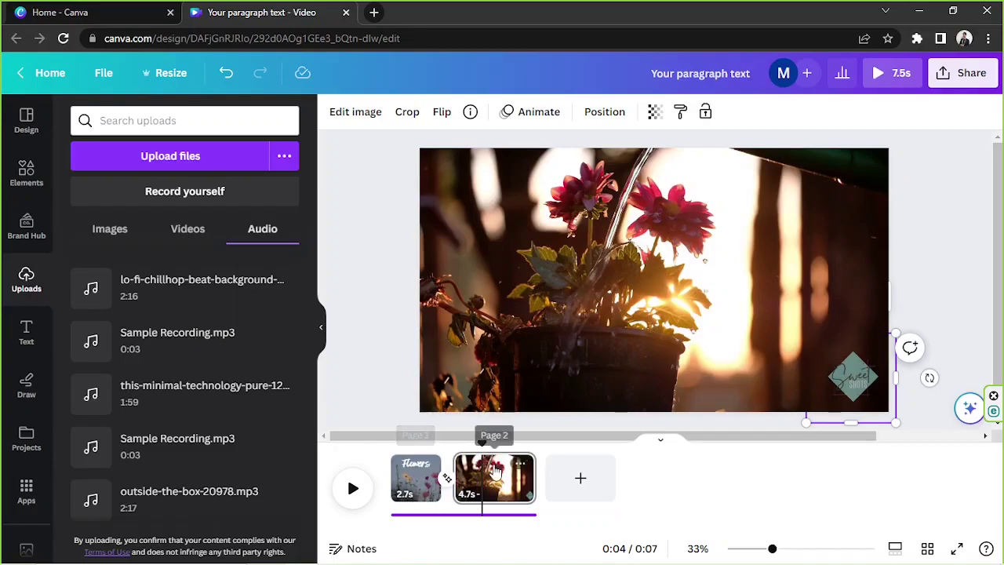
click(954, 238)
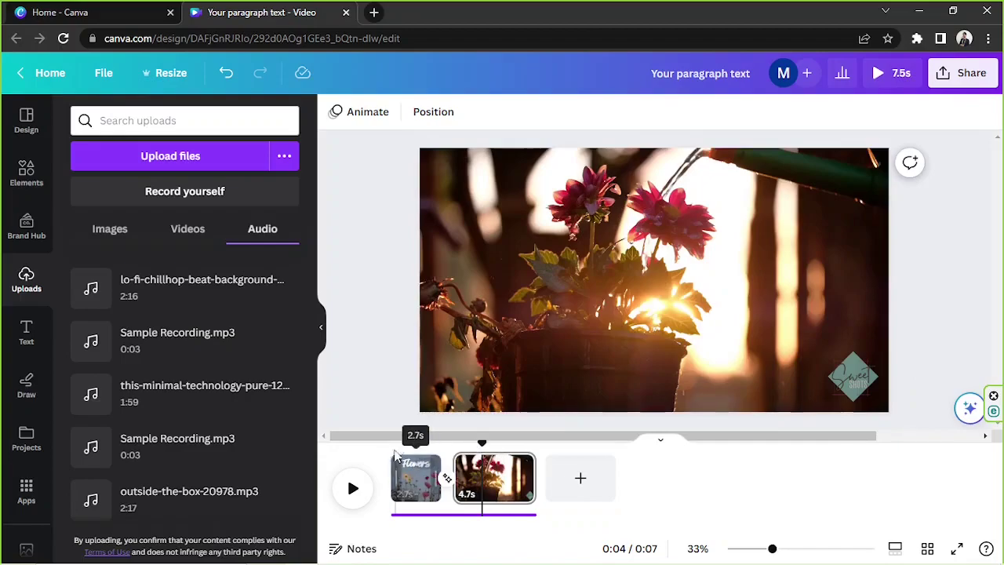
Play the video from page 1, then preview it full screen
click(415, 477)
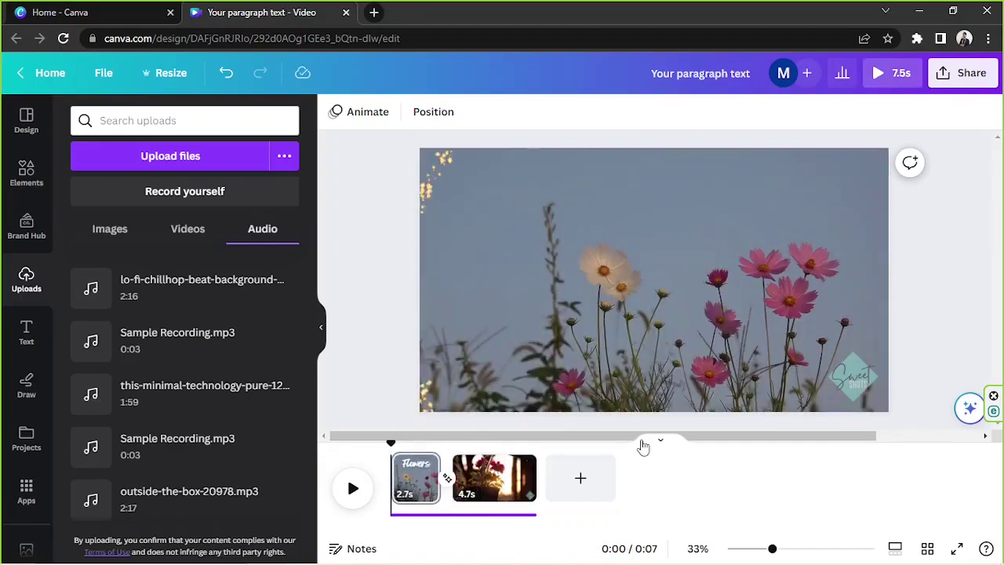
key(space)
click(353, 488)
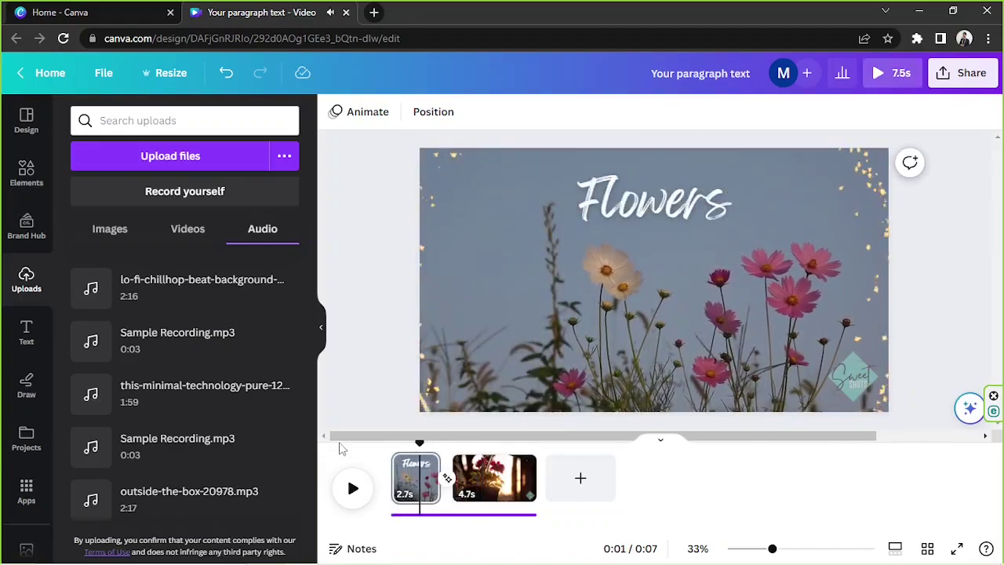
click(879, 73)
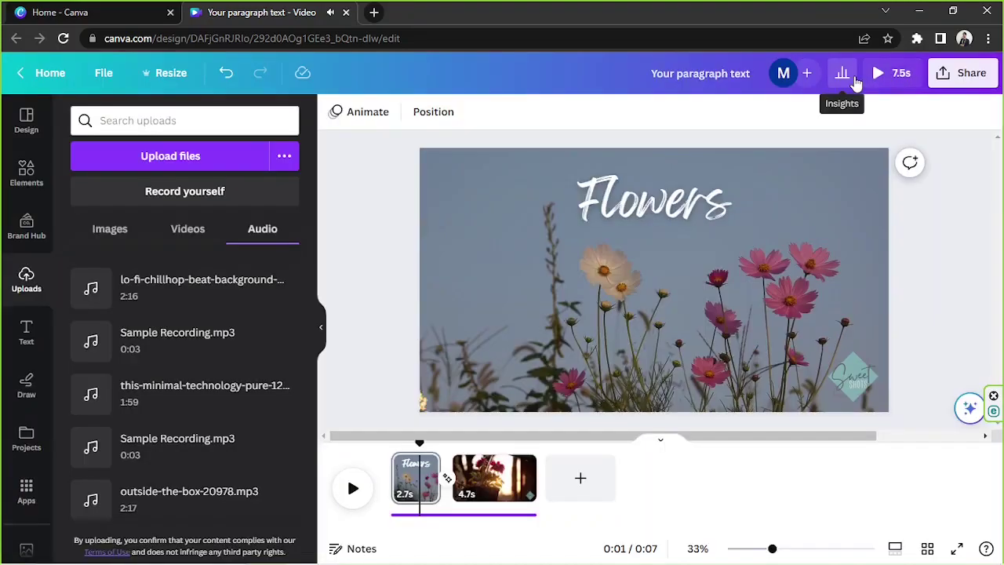
Open Share > Download and keep MP4 Video as the file type
click(811, 318)
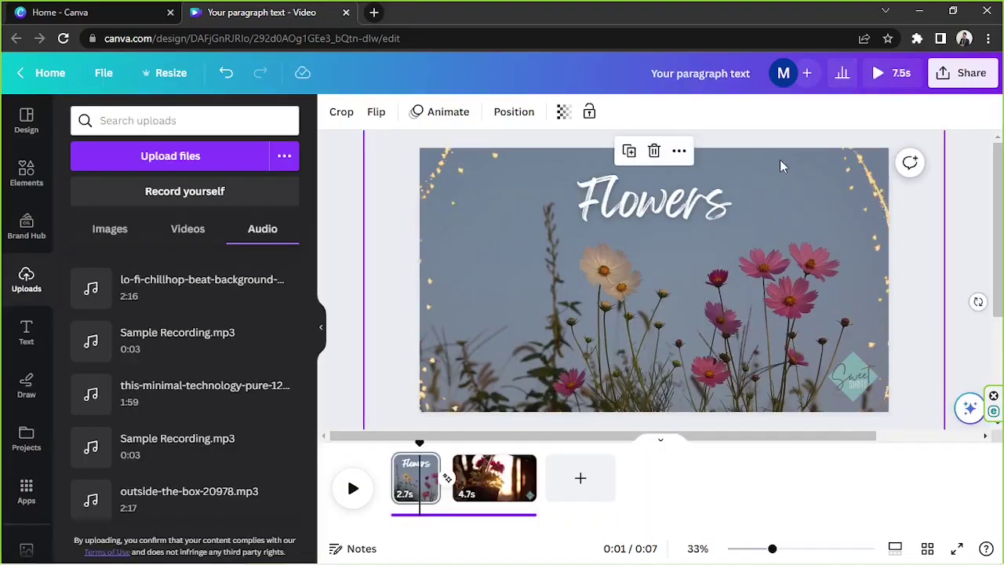
click(962, 180)
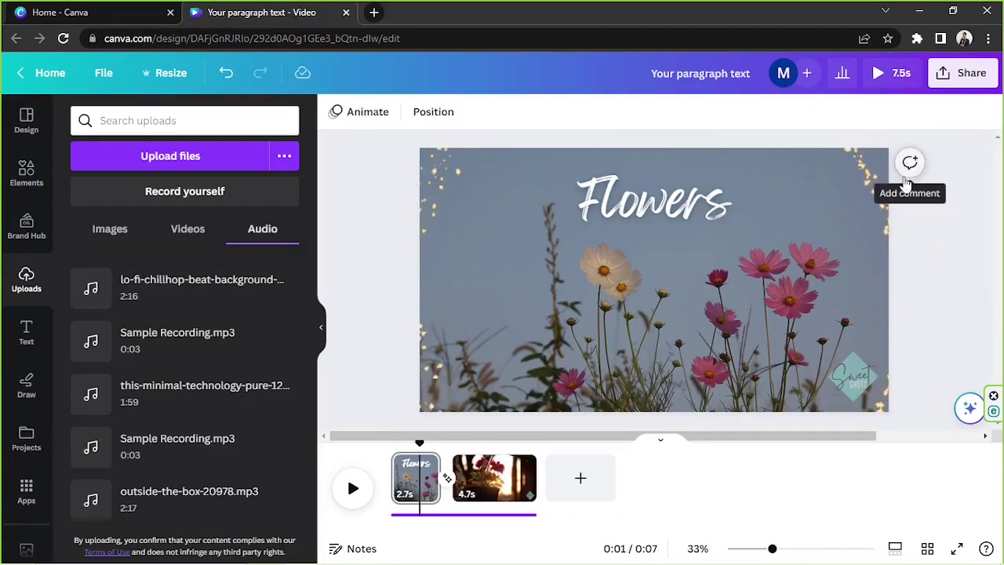
click(967, 79)
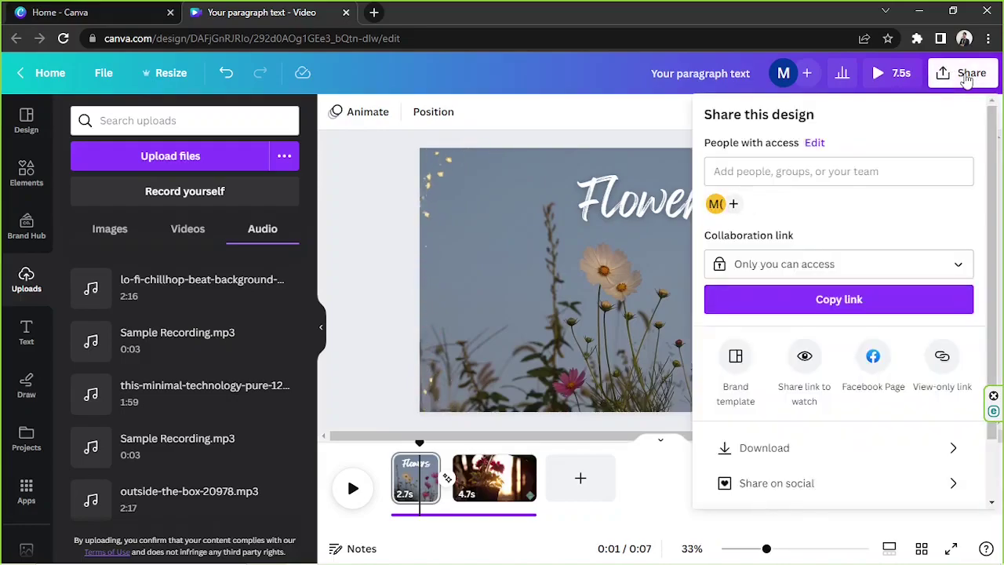
click(773, 453)
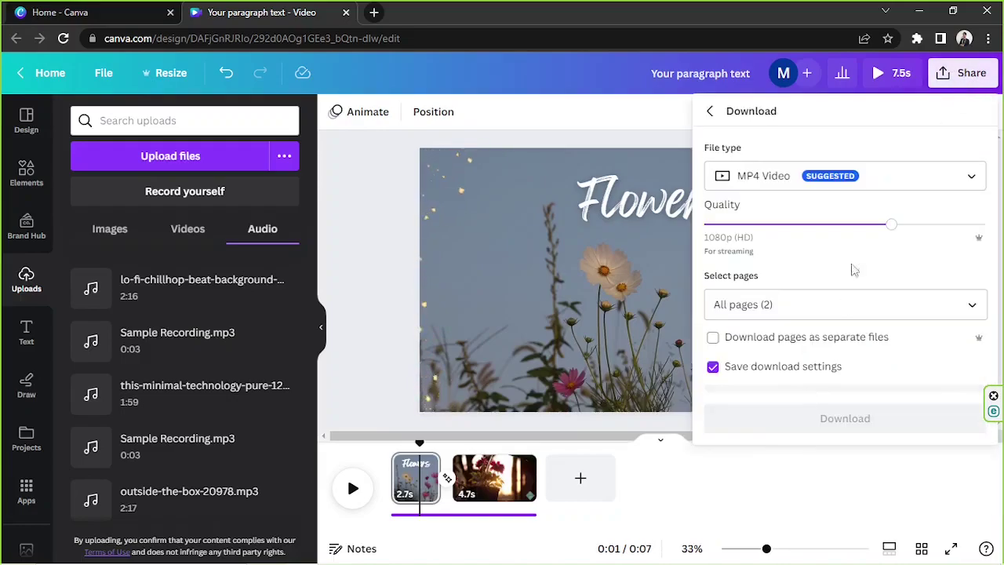
click(859, 182)
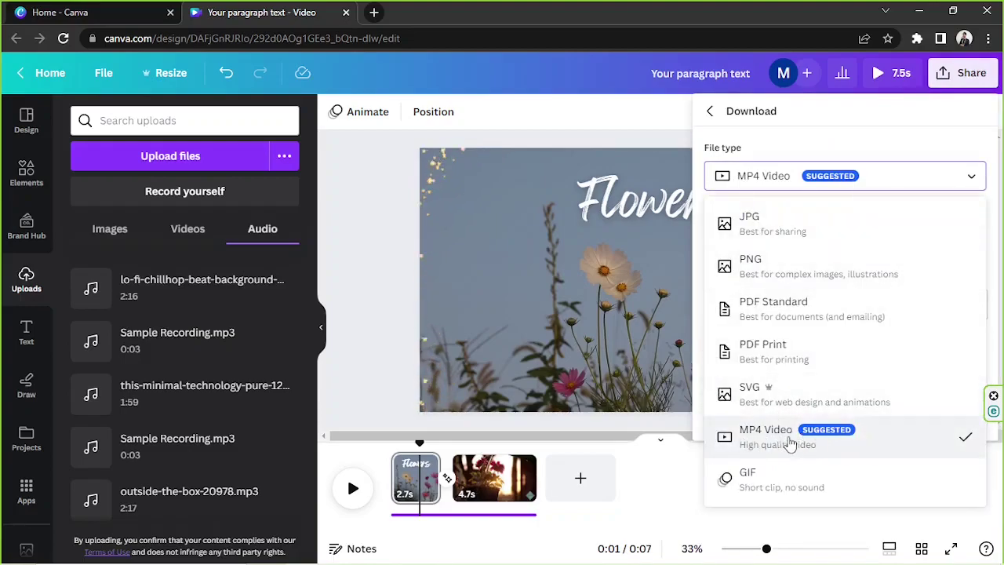
click(791, 444)
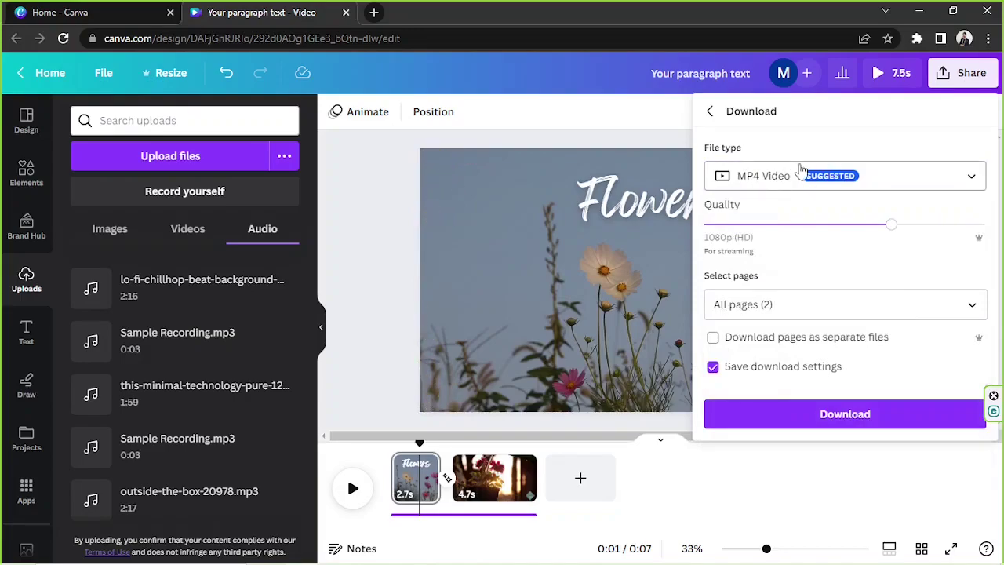